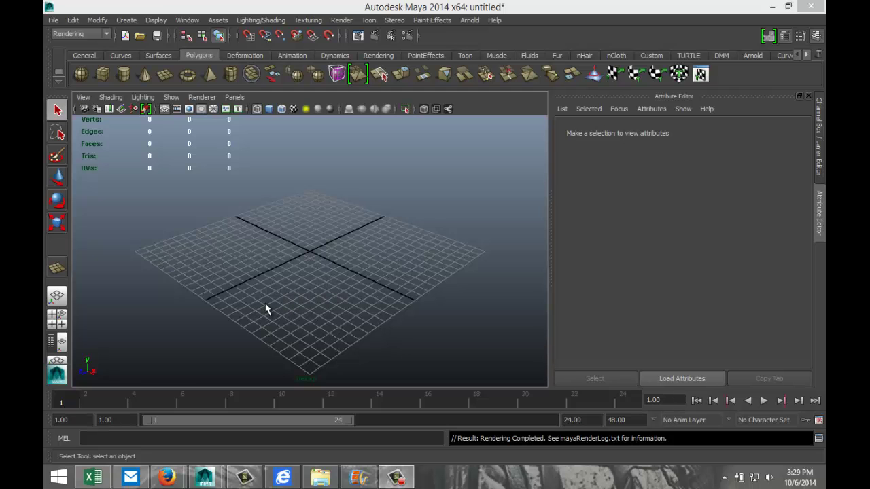
Step: Create a flat polygon cube on the grid, about 7.6 wide, 0.6 high and 10.3 deep
{"action": "mouse_move", "coordinate": [255, 292]}
{"action": "left_mouse_down", "text": "alt"}
{"action": "mouse_move", "coordinate": [262, 297]}
{"action": "mouse_move", "coordinate": [284, 281]}
{"action": "mouse_move", "coordinate": [276, 284]}
{"action": "mouse_move", "coordinate": [282, 296]}
{"action": "mouse_move", "coordinate": [298, 299]}
{"action": "mouse_move", "coordinate": [283, 307]}
{"action": "mouse_move", "coordinate": [296, 314]}
{"action": "mouse_move", "coordinate": [235, 292]}
{"action": "mouse_move", "coordinate": [255, 307]}
{"action": "left_mouse_up", "text": "alt"}
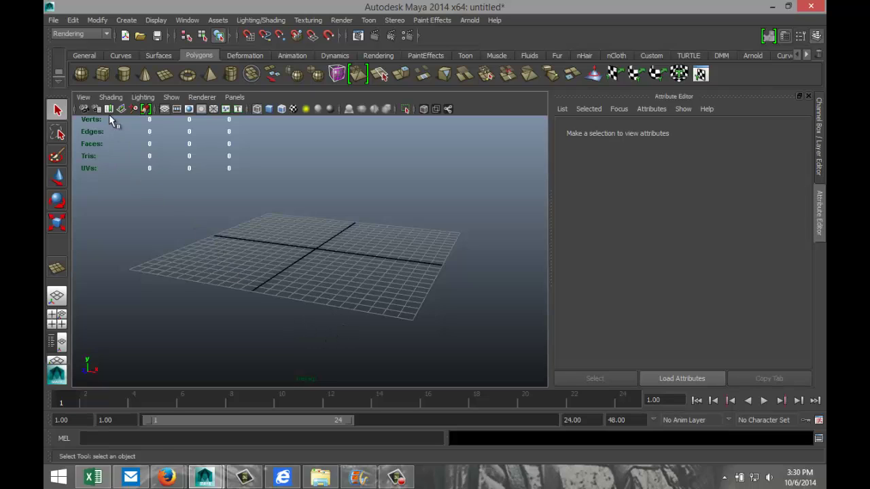
{"action": "left_click", "coordinate": [103, 75]}
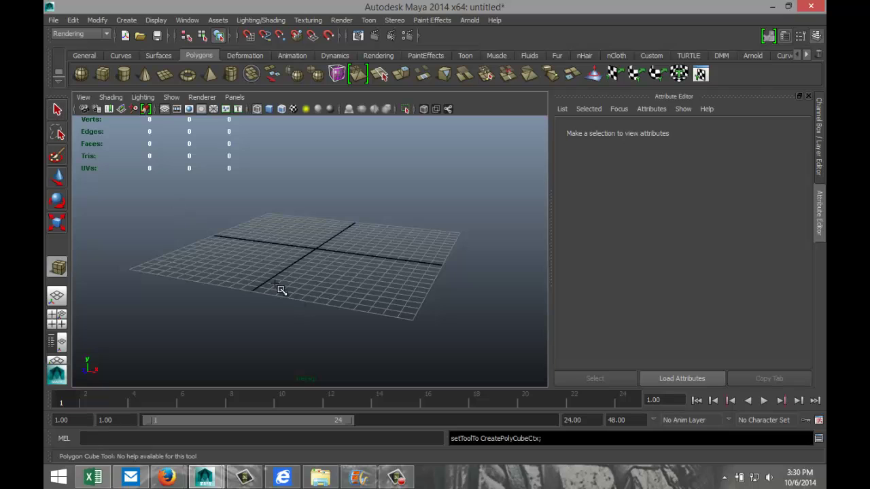
{"action": "left_click_drag", "start_coordinate": [281, 288], "coordinate": [411, 258]}
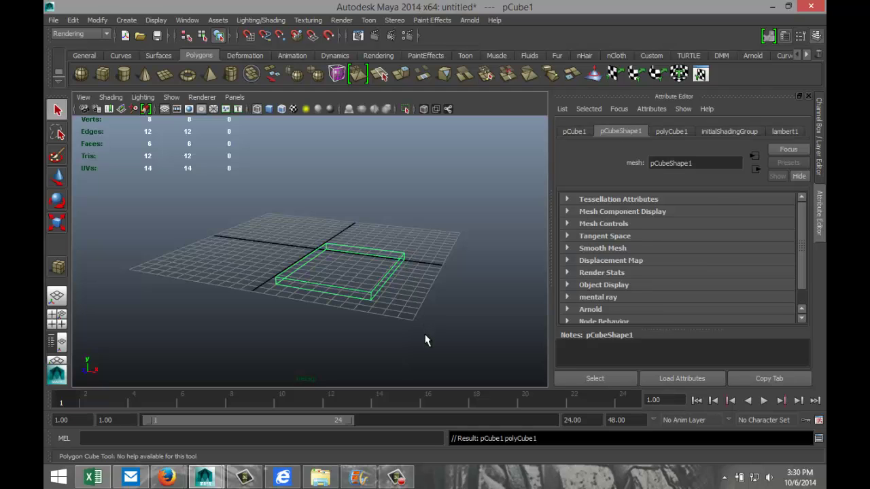
{"action": "left_click_drag", "start_coordinate": [428, 330], "coordinate": [433, 309], "text": "alt"}
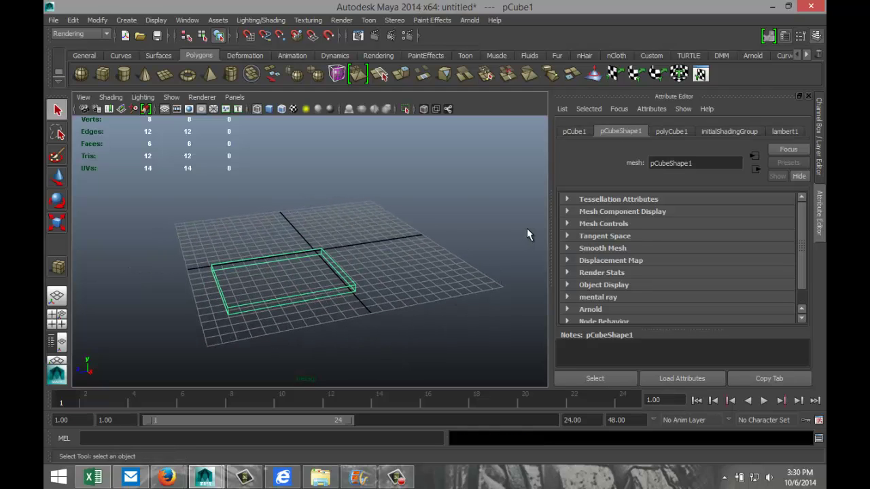
Step: Set the slab's width, height and depth subdivisions to 10 each
{"action": "left_click", "coordinate": [678, 131]}
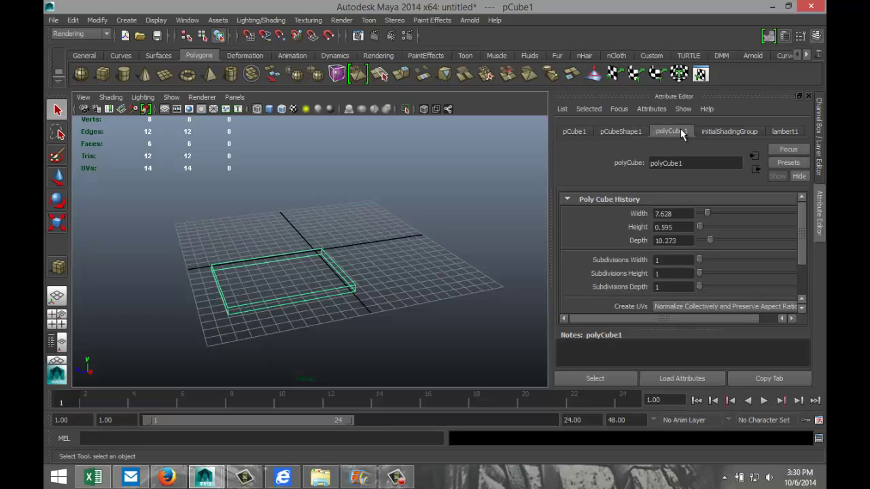
{"action": "left_click", "coordinate": [676, 265]}
{"action": "type", "text": "10"}
{"action": "left_click", "coordinate": [675, 286]}
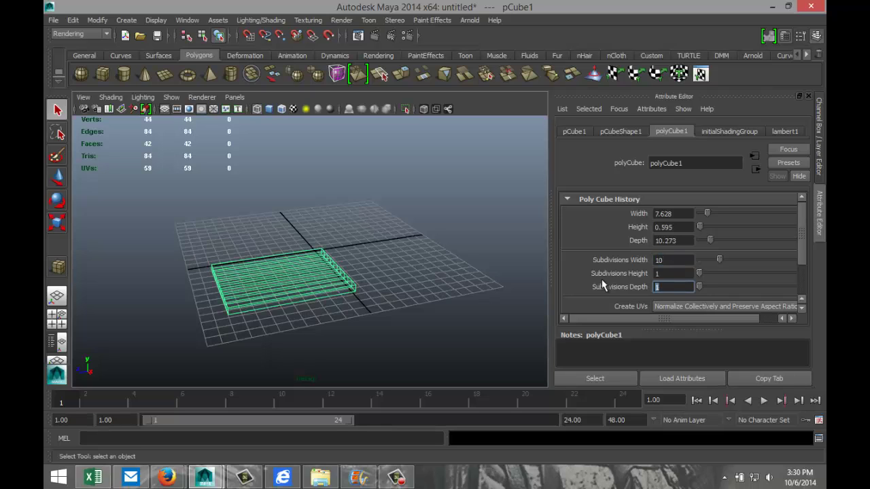
{"action": "type", "text": "10"}
{"action": "left_click", "coordinate": [677, 273]}
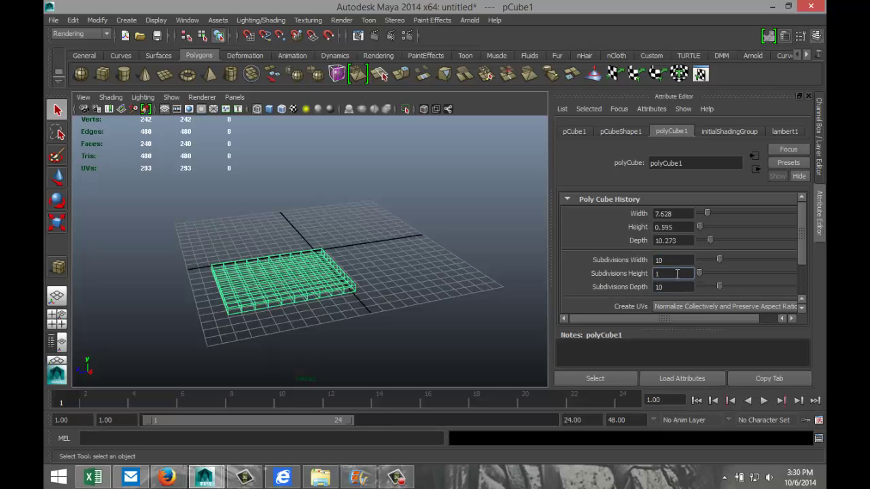
{"action": "type", "text": "3"}
{"action": "key", "text": "BackSpace"}
{"action": "type", "text": "10"}
{"action": "left_click", "coordinate": [680, 286]}
{"action": "scroll", "coordinate": [391, 313], "scroll_direction": "up", "scroll_amount": 2}
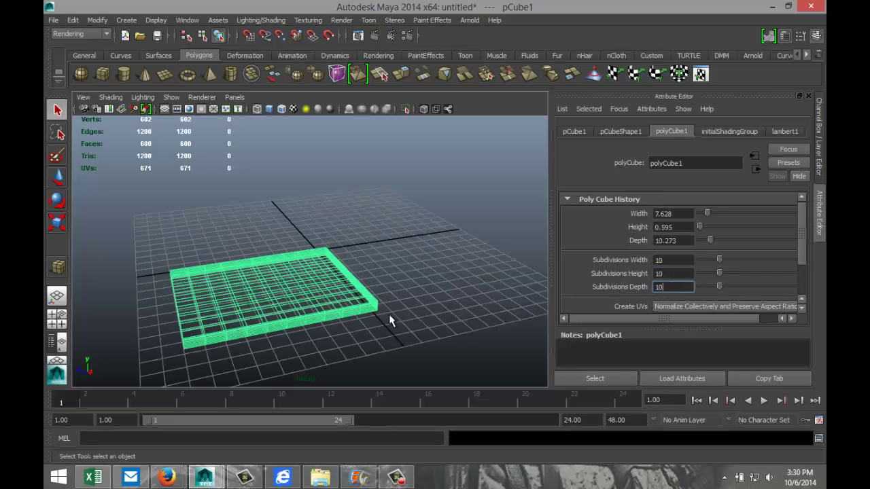
{"action": "left_click_drag", "start_coordinate": [372, 329], "coordinate": [422, 338], "text": "alt"}
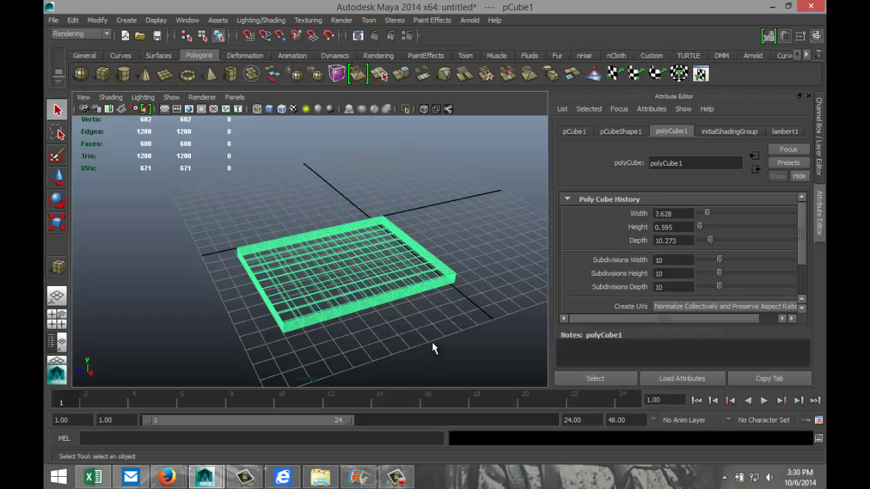
Step: Display the slab in smooth shaded mode and clear the selection
{"action": "left_click", "coordinate": [487, 233]}
{"action": "left_click", "coordinate": [390, 280]}
{"action": "key", "text": "5"}
{"action": "left_click", "coordinate": [484, 227]}
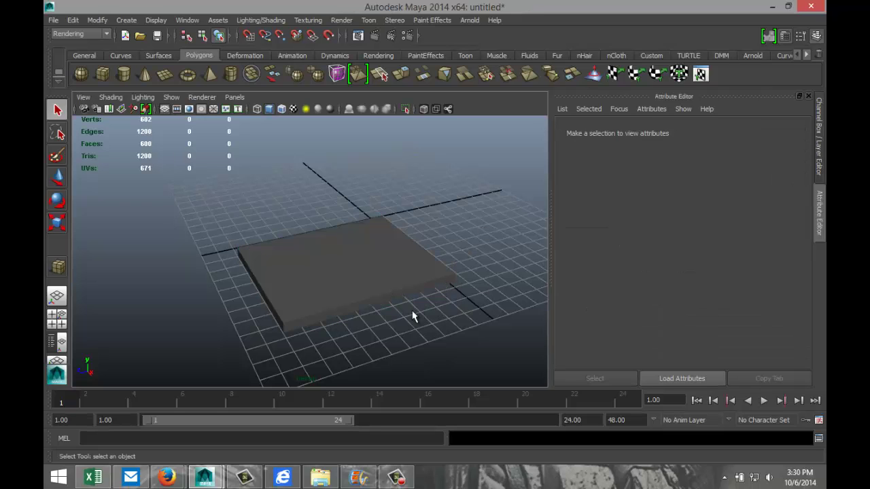
{"action": "left_click_drag", "start_coordinate": [409, 308], "coordinate": [410, 330], "text": "alt"}
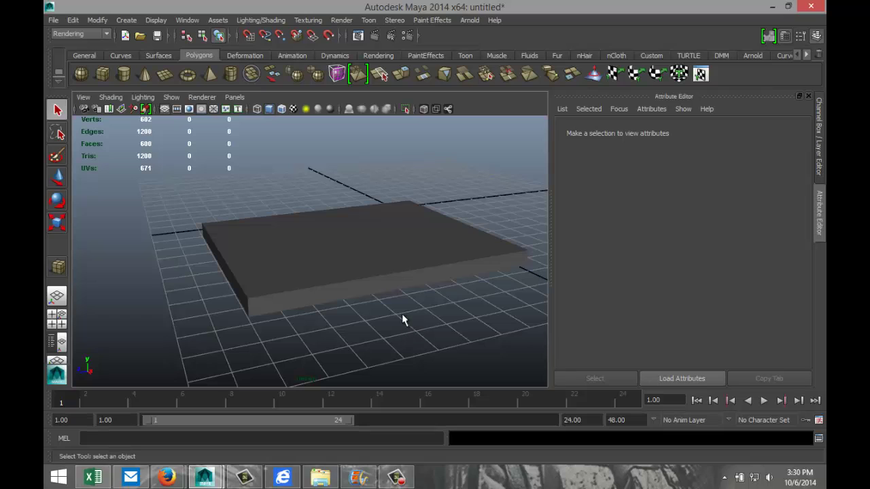
Step: Switch to the nDynamics menu set and convert the slab into an nCloth object
{"action": "left_click", "coordinate": [364, 254]}
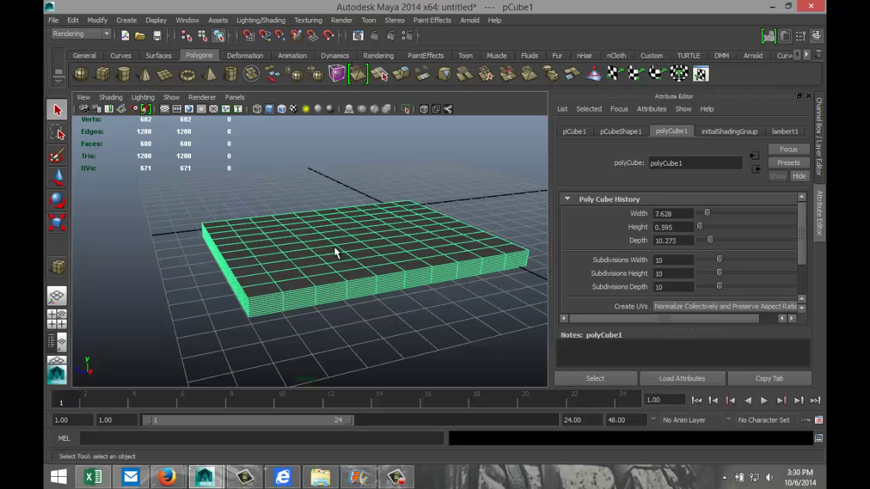
{"action": "left_click", "coordinate": [106, 34]}
{"action": "left_click", "coordinate": [99, 83]}
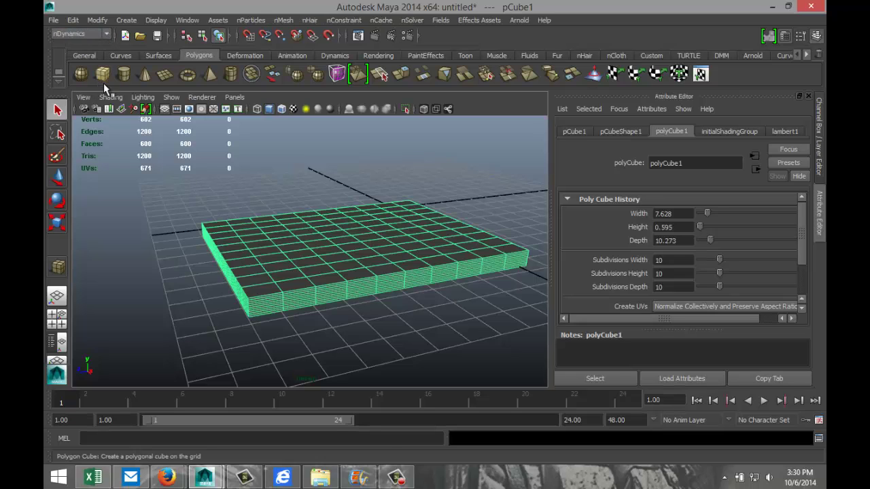
{"action": "left_click", "coordinate": [284, 20]}
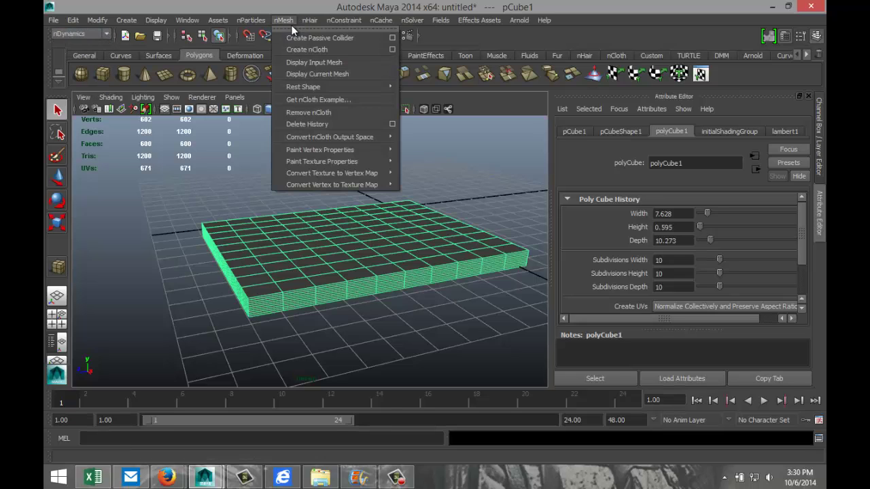
{"action": "left_click", "coordinate": [313, 51]}
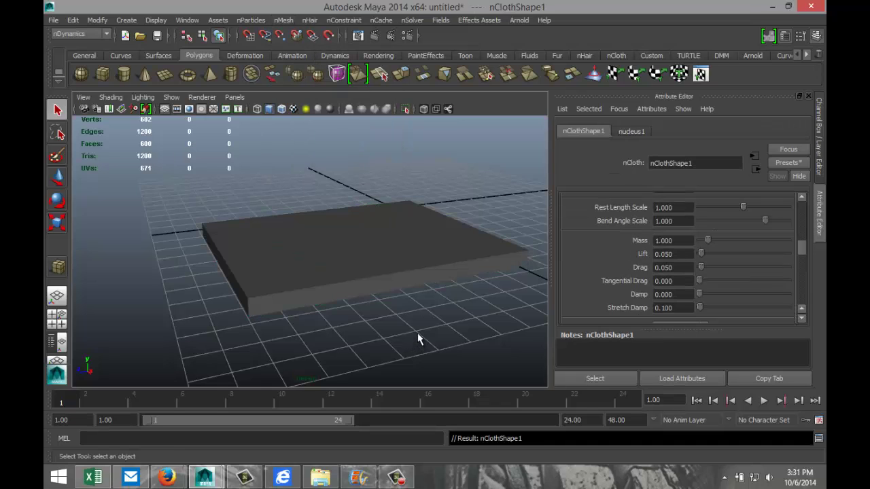
Step: Select the slab and set both the playback end and the animation end to frame 200
{"action": "left_click", "coordinate": [397, 252]}
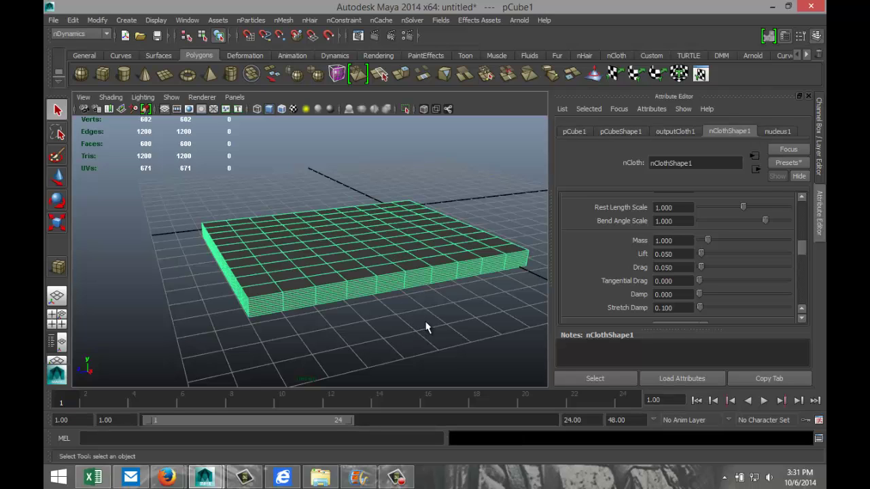
{"action": "double_click", "coordinate": [574, 420]}
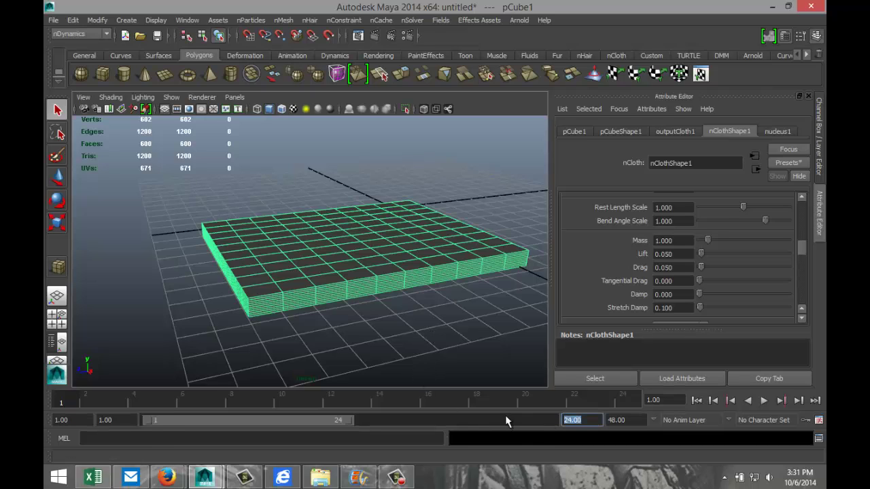
{"action": "type", "text": "2"}
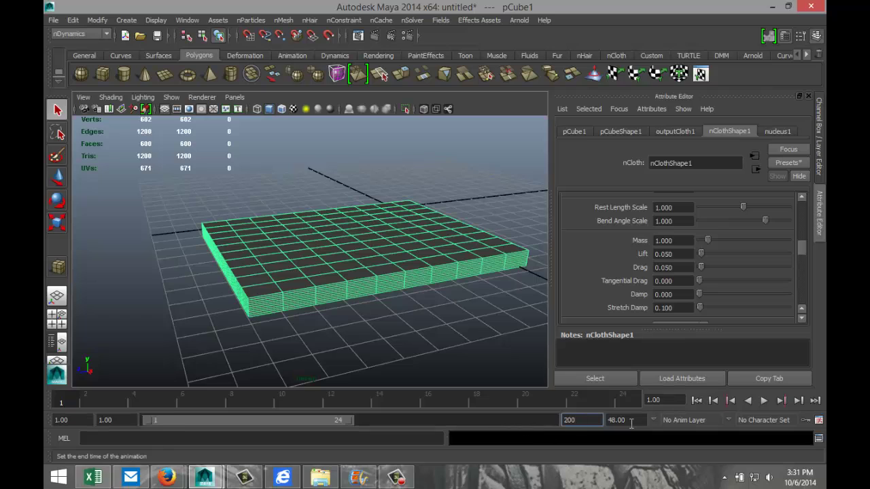
{"action": "left_click", "coordinate": [638, 420]}
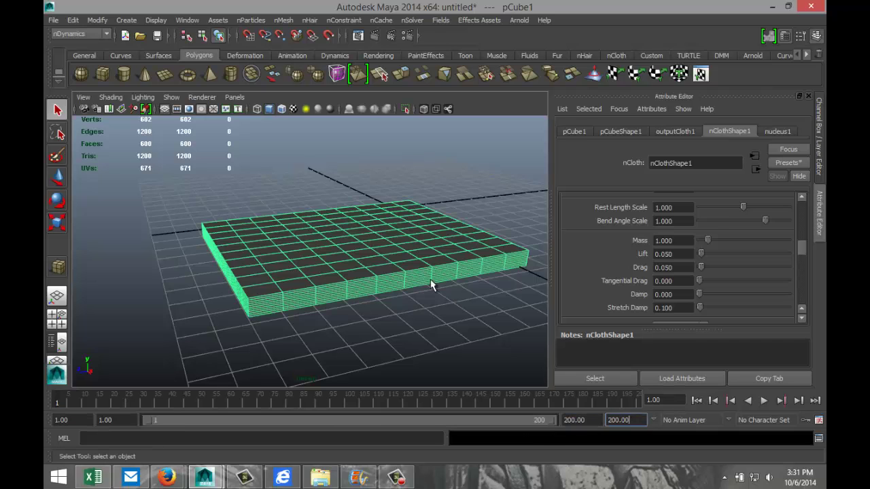
Step: Enable Use Plane for the ground plane of the slab's nucleus solver
{"action": "left_click", "coordinate": [777, 131]}
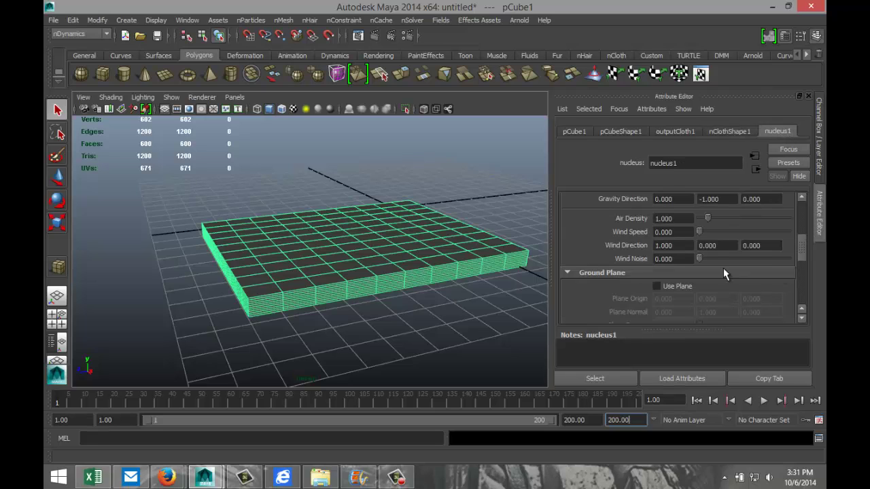
{"action": "left_click", "coordinate": [657, 286]}
{"action": "scroll", "coordinate": [371, 317], "scroll_direction": "down", "scroll_amount": 3}
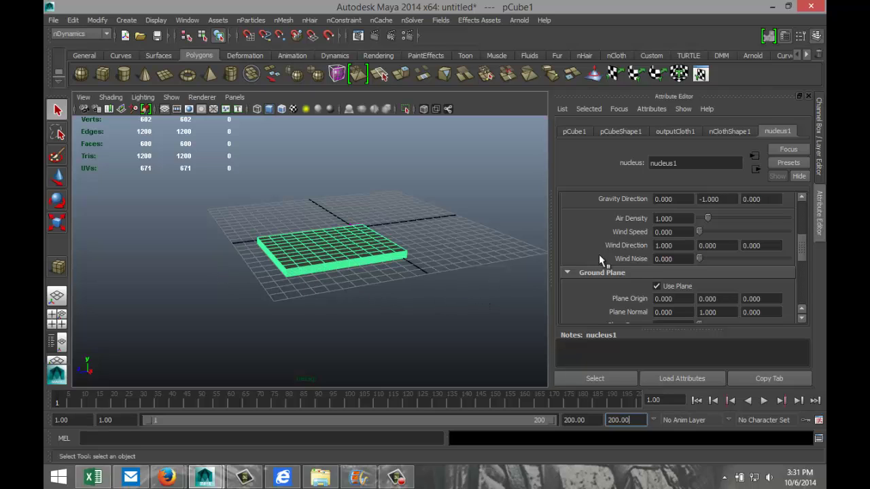
Step: Enter a pressure of 10 in the slab's nCloth pressure settings
{"action": "left_click", "coordinate": [734, 131]}
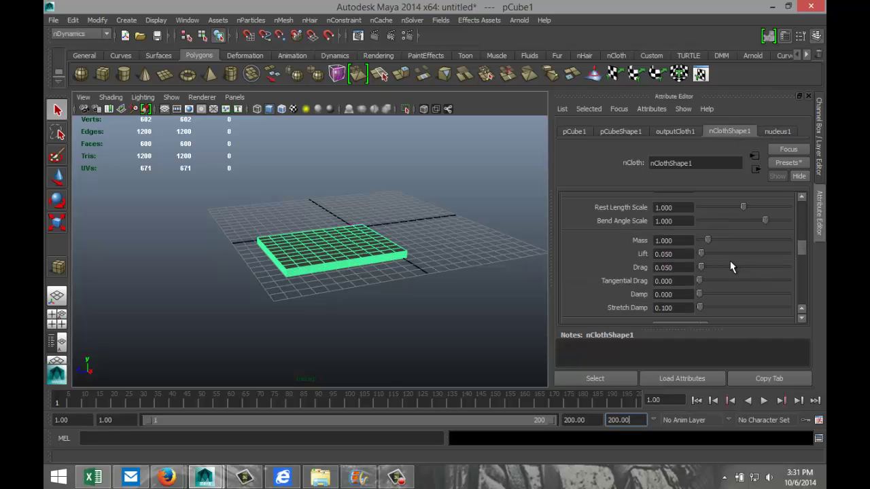
{"action": "scroll", "coordinate": [723, 254], "scroll_direction": "down", "scroll_amount": 10}
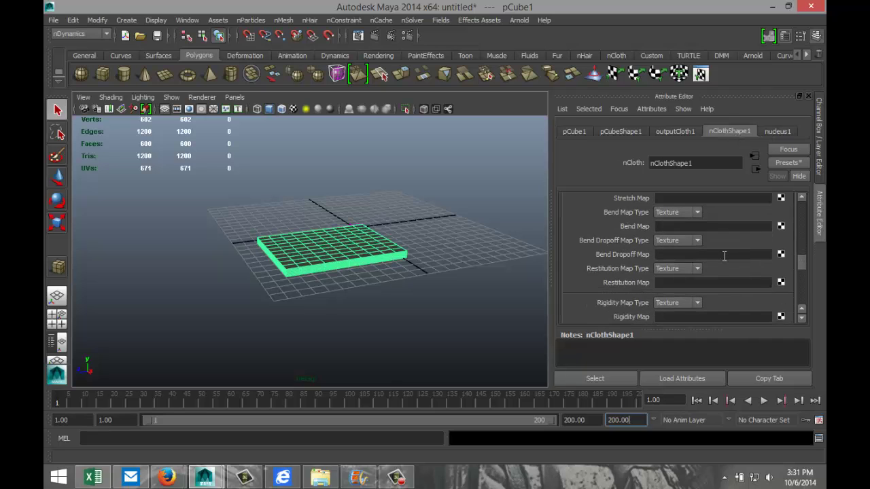
{"action": "scroll", "coordinate": [724, 256], "scroll_direction": "down", "scroll_amount": 6}
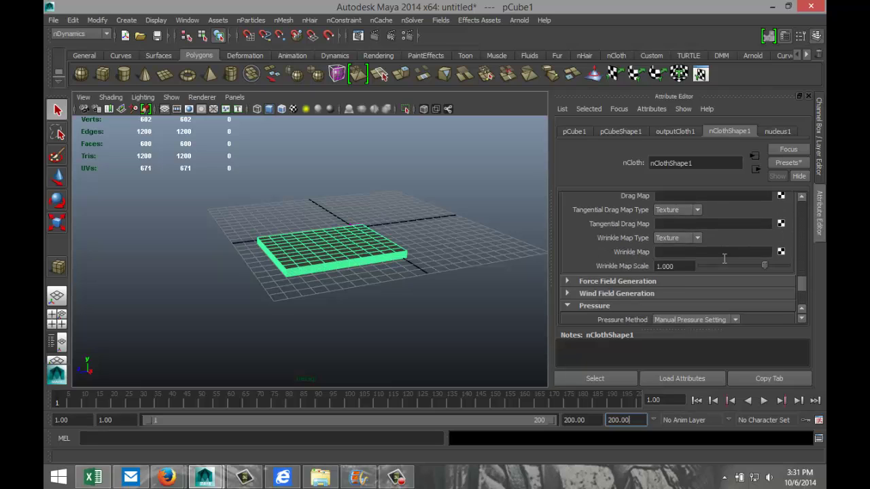
{"action": "scroll", "coordinate": [724, 258], "scroll_direction": "down", "scroll_amount": 5}
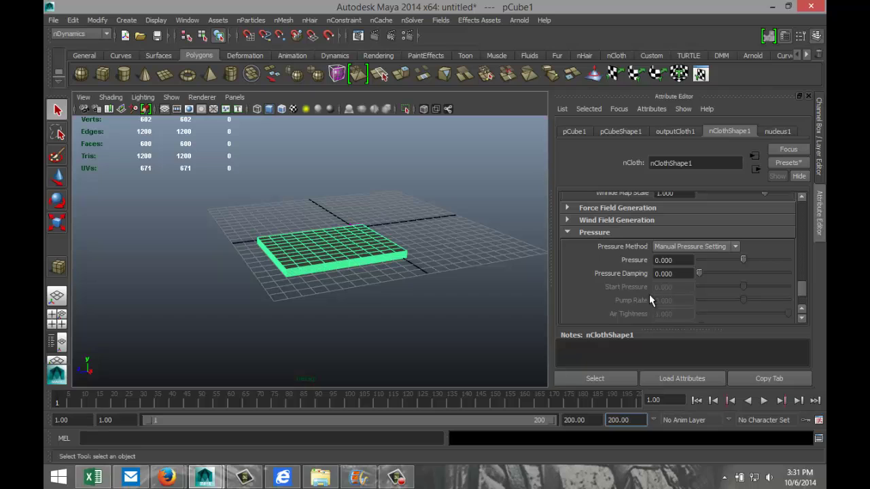
{"action": "left_click", "coordinate": [686, 260]}
{"action": "left_click_drag", "start_coordinate": [686, 260], "coordinate": [623, 263]}
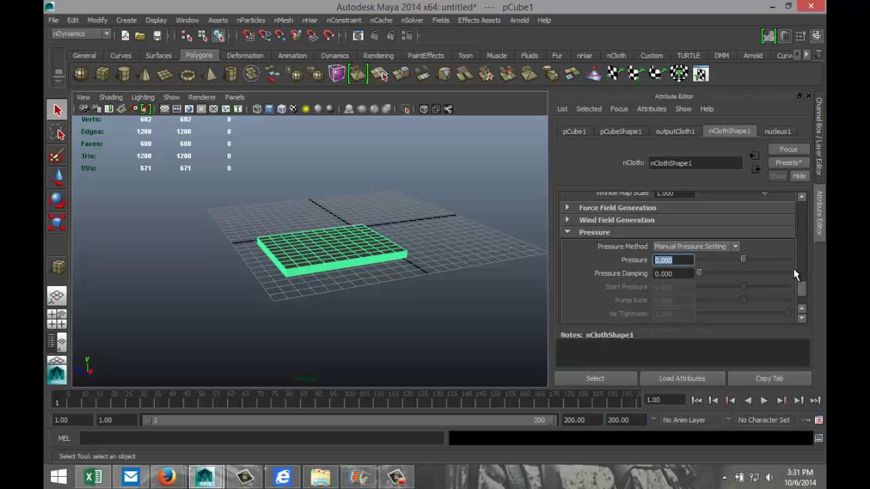
{"action": "type", "text": "10"}
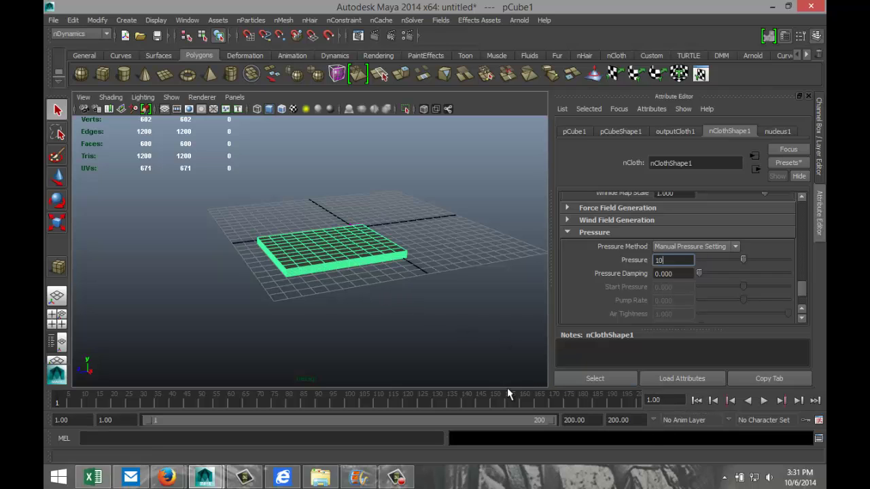
Step: Play the cloth simulation briefly, stop it, and look through the nCloth collision, map and pressure attributes
{"action": "left_click", "coordinate": [764, 400]}
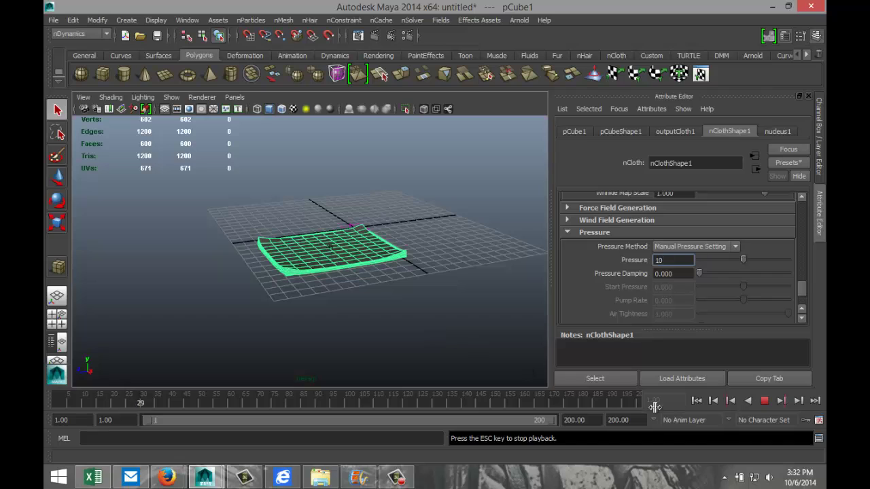
{"action": "left_click", "coordinate": [764, 401]}
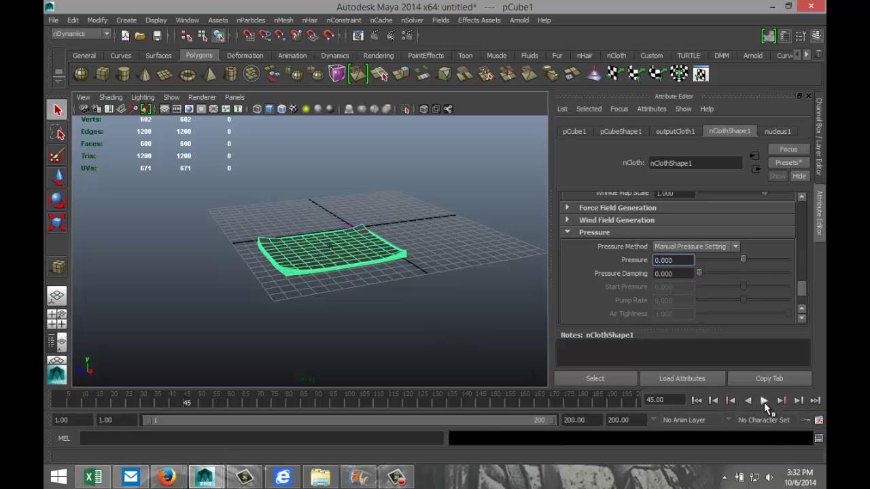
{"action": "scroll", "coordinate": [716, 315], "scroll_direction": "up", "scroll_amount": 5}
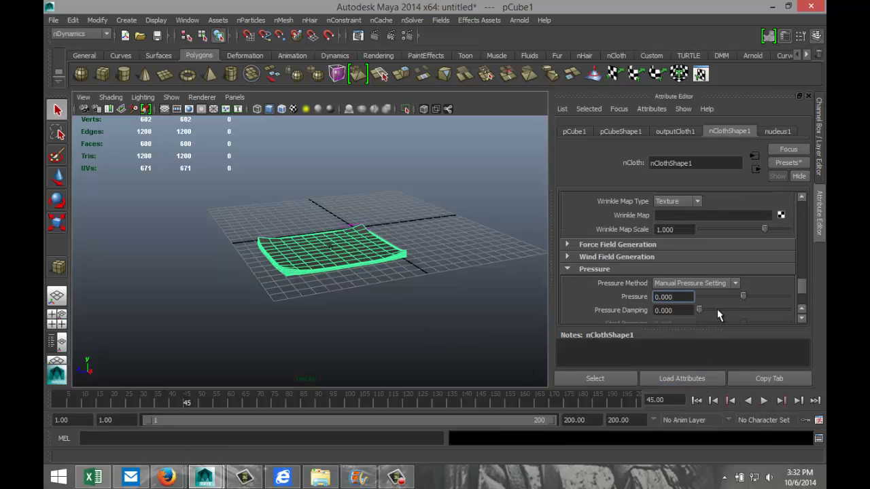
{"action": "scroll", "coordinate": [718, 315], "scroll_direction": "up", "scroll_amount": 10}
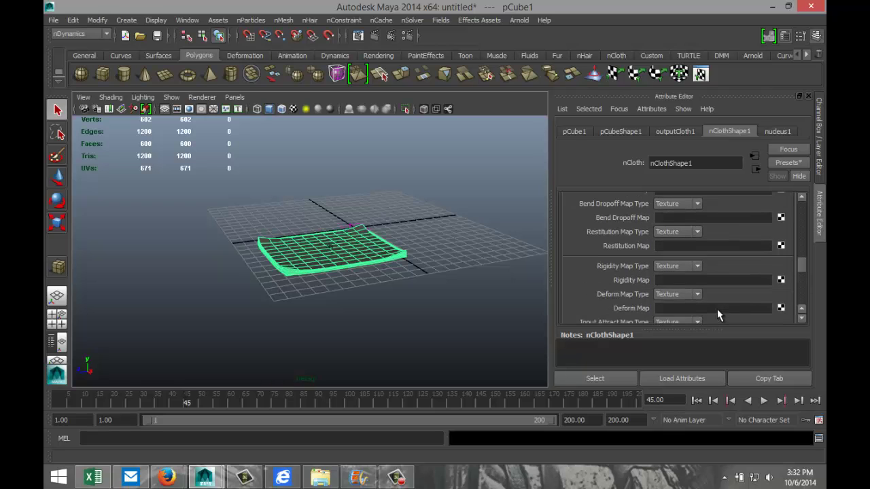
{"action": "scroll", "coordinate": [718, 315], "scroll_direction": "up", "scroll_amount": 6}
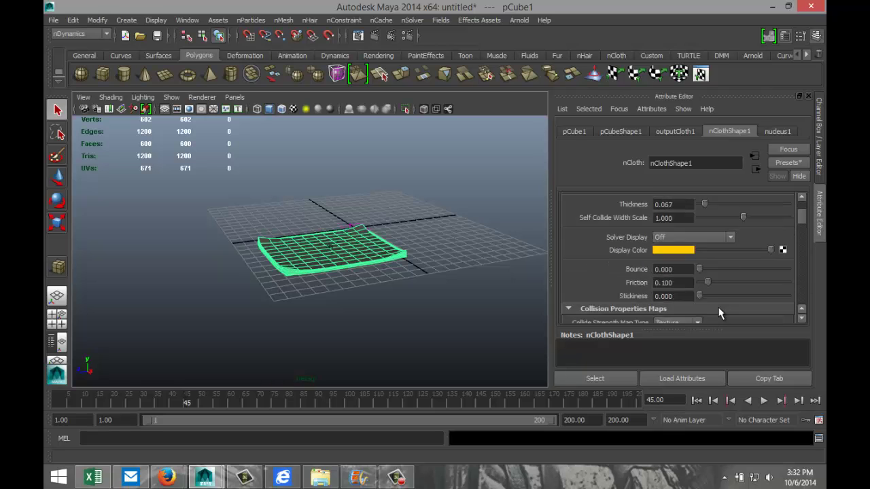
{"action": "scroll", "coordinate": [720, 313], "scroll_direction": "down", "scroll_amount": 10}
{"action": "scroll", "coordinate": [722, 312], "scroll_direction": "down", "scroll_amount": 10}
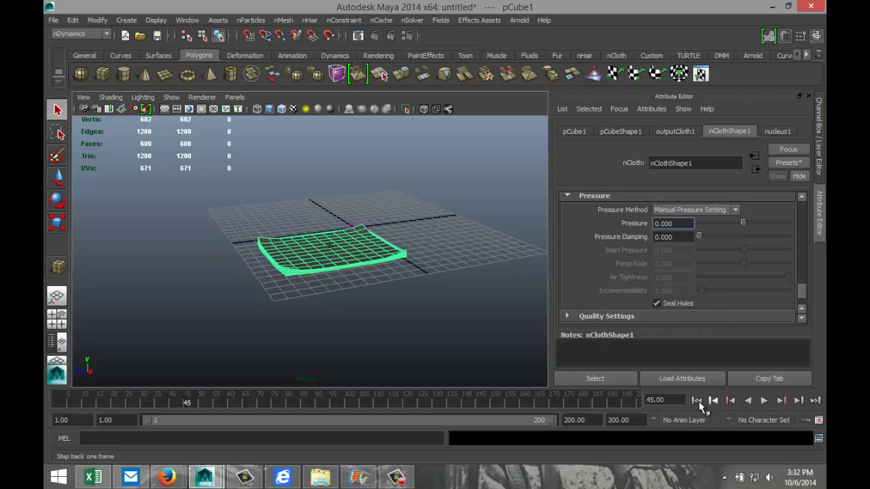
Step: Return to the first frame, set the nCloth pressure to 50 and play the simulation
{"action": "left_click", "coordinate": [697, 401]}
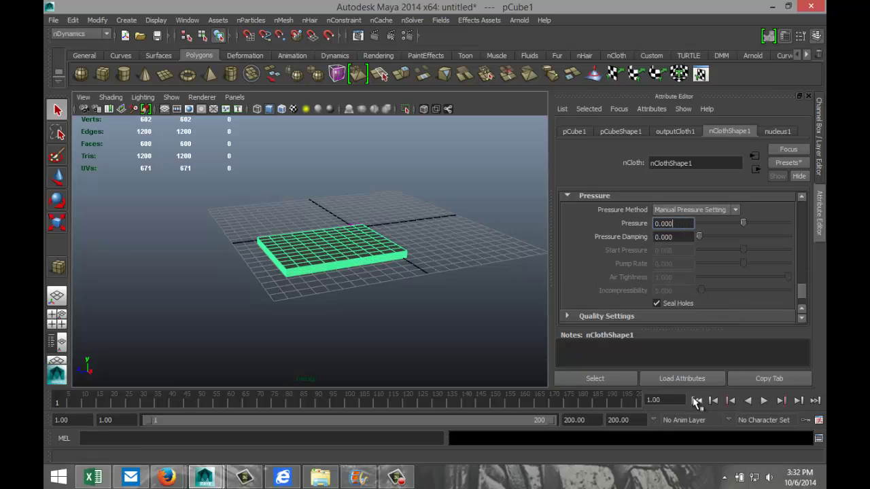
{"action": "left_click_drag", "start_coordinate": [685, 223], "coordinate": [597, 223]}
{"action": "type", "text": "50"}
{"action": "key", "text": "Return"}
{"action": "left_click", "coordinate": [764, 400]}
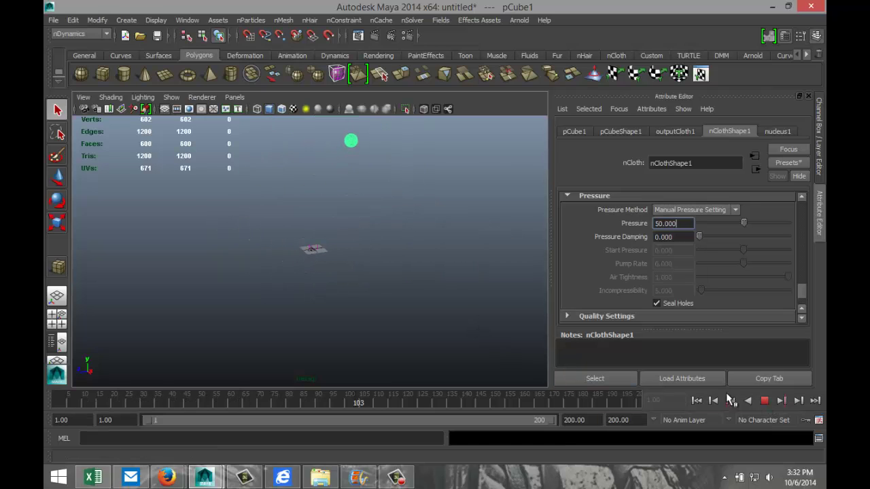
Step: Stop the playback, set the nCloth pressure to 20 and run the simulation again from the first frame
{"action": "left_click", "coordinate": [764, 401]}
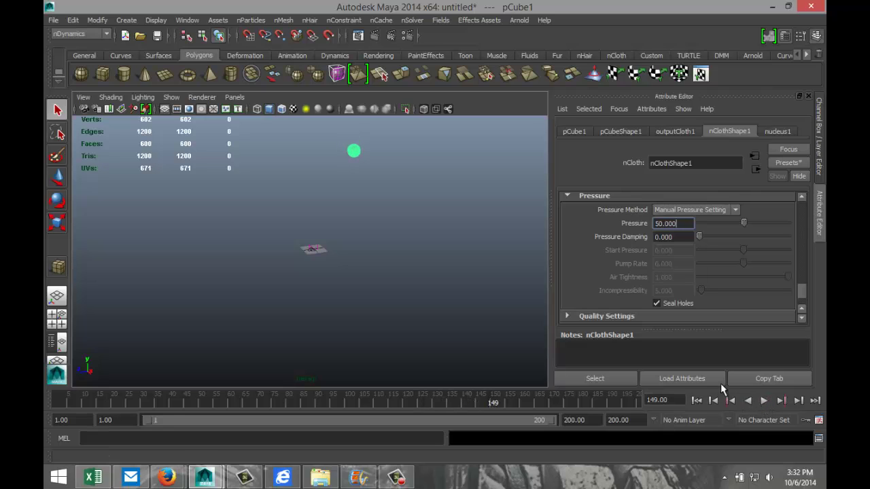
{"action": "left_click_drag", "start_coordinate": [682, 223], "coordinate": [605, 231]}
{"action": "type", "text": "20"}
{"action": "left_click", "coordinate": [685, 239]}
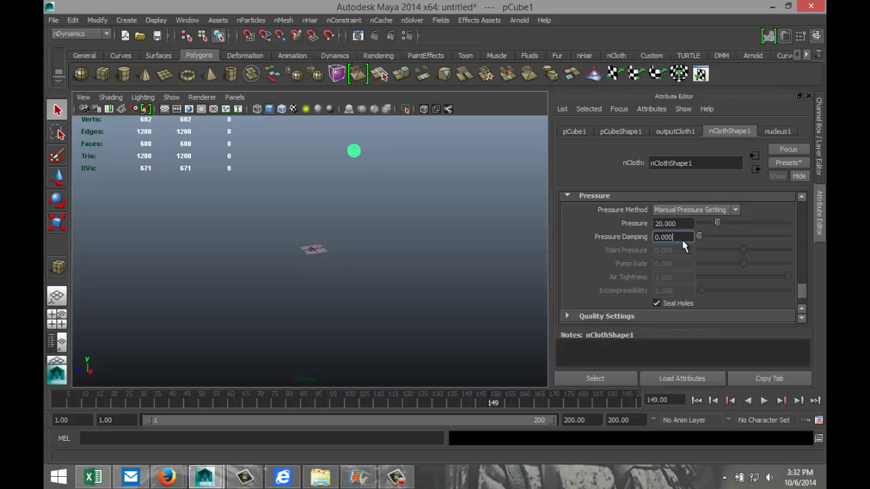
{"action": "left_click", "coordinate": [697, 401]}
{"action": "key", "text": "f"}
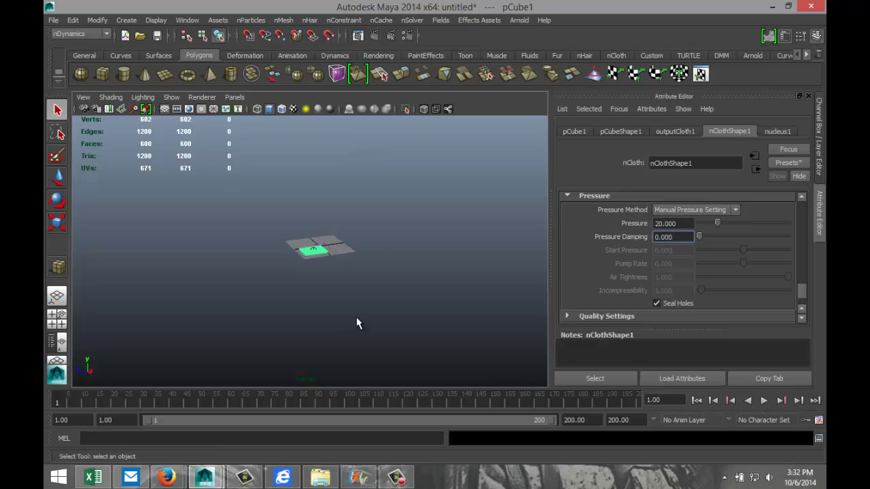
{"action": "left_click", "coordinate": [764, 401]}
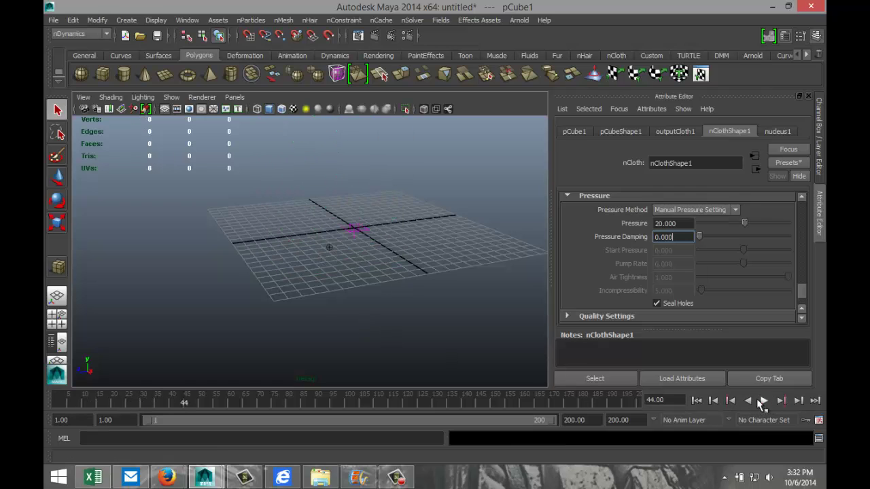
{"action": "left_click", "coordinate": [764, 401]}
Step: Set the nCloth pressure to 13 at the first frame, then play and stop the simulation
{"action": "left_click", "coordinate": [697, 401]}
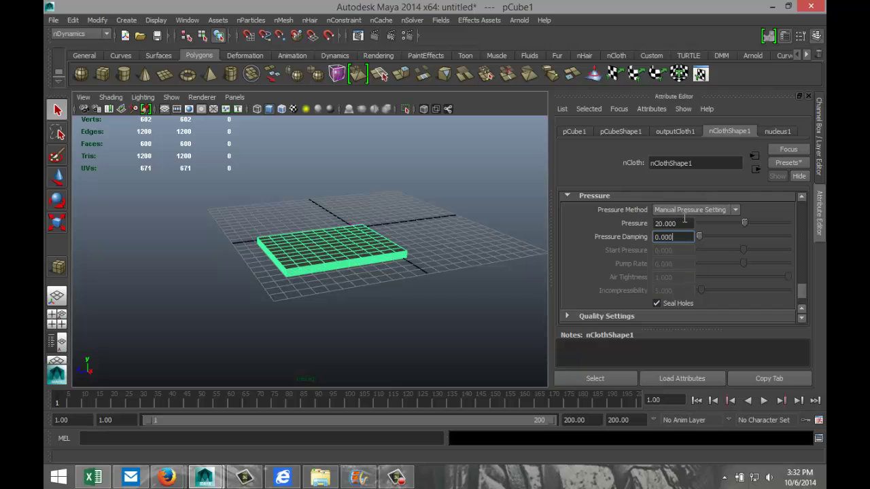
{"action": "left_click_drag", "start_coordinate": [691, 223], "coordinate": [619, 226]}
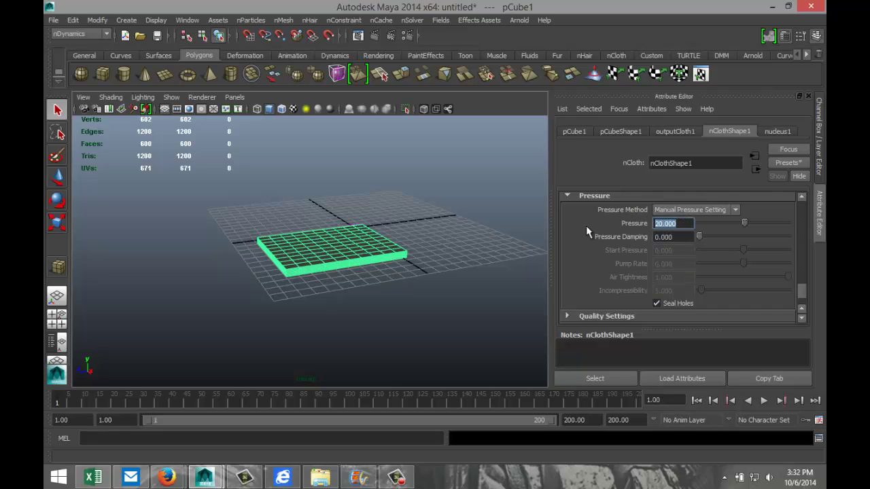
{"action": "type", "text": "13"}
{"action": "key", "text": "Return"}
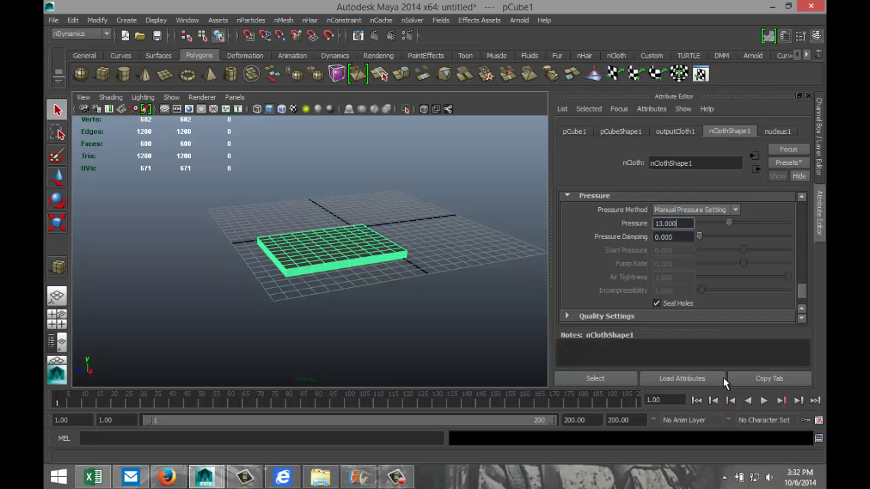
{"action": "left_click", "coordinate": [763, 401]}
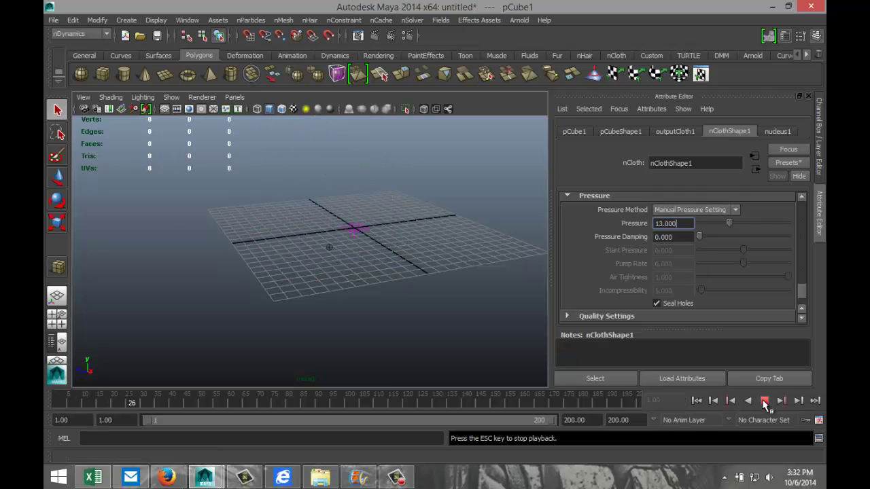
{"action": "left_click", "coordinate": [764, 401]}
Step: Try a pressure of 10 on the nCloth and replay the simulation from the first frame
{"action": "double_click", "coordinate": [666, 223]}
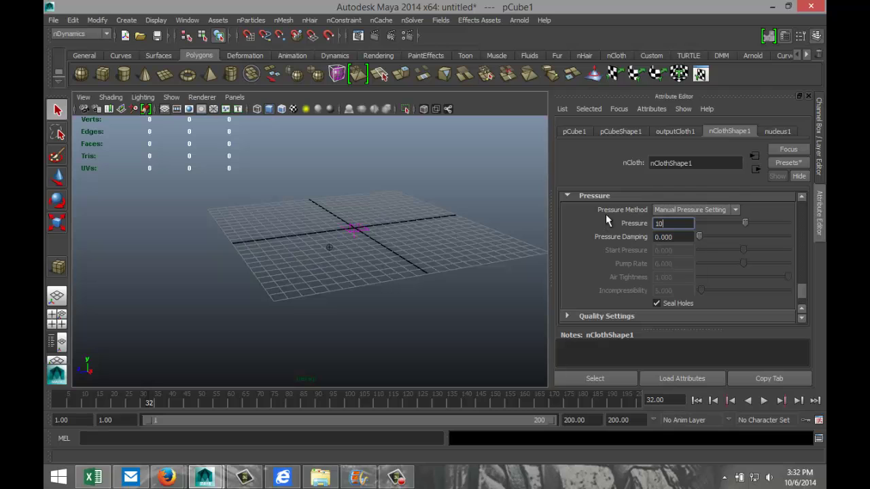
{"action": "left_click", "coordinate": [697, 400]}
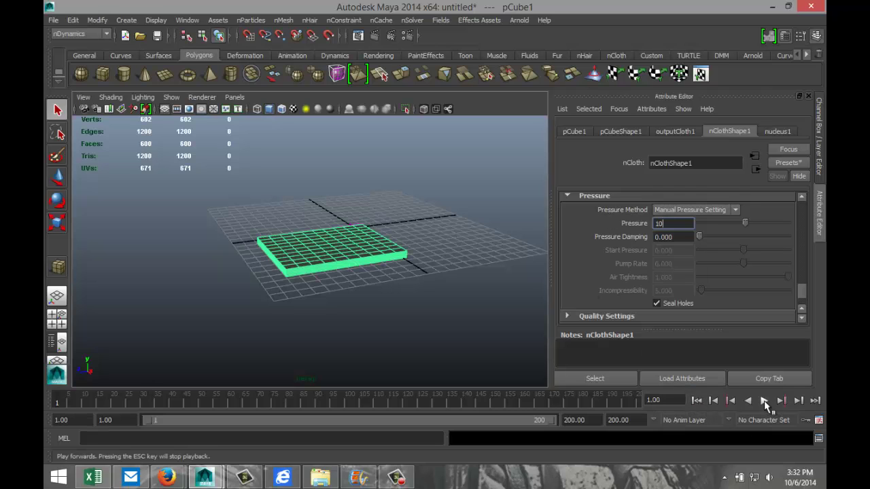
{"action": "left_click", "coordinate": [764, 400]}
{"action": "left_click", "coordinate": [764, 400]}
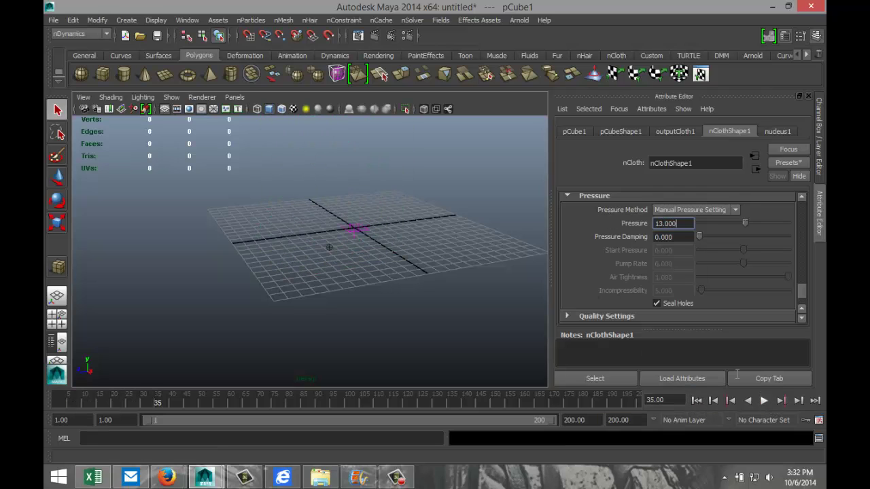
Step: Lower the nCloth pressure to 5 and run the simulation briefly from the first frame
{"action": "double_click", "coordinate": [656, 222]}
{"action": "type", "text": "5"}
{"action": "key", "text": "Return"}
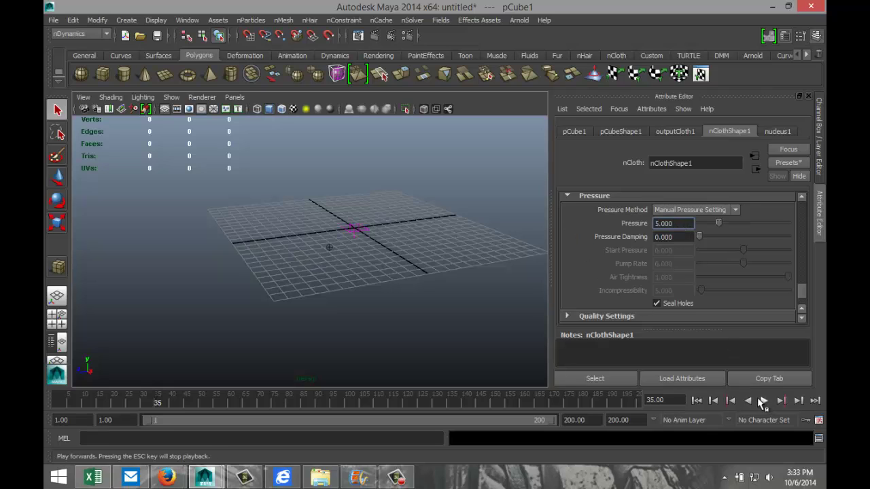
{"action": "left_click", "coordinate": [696, 400]}
{"action": "left_click", "coordinate": [764, 401]}
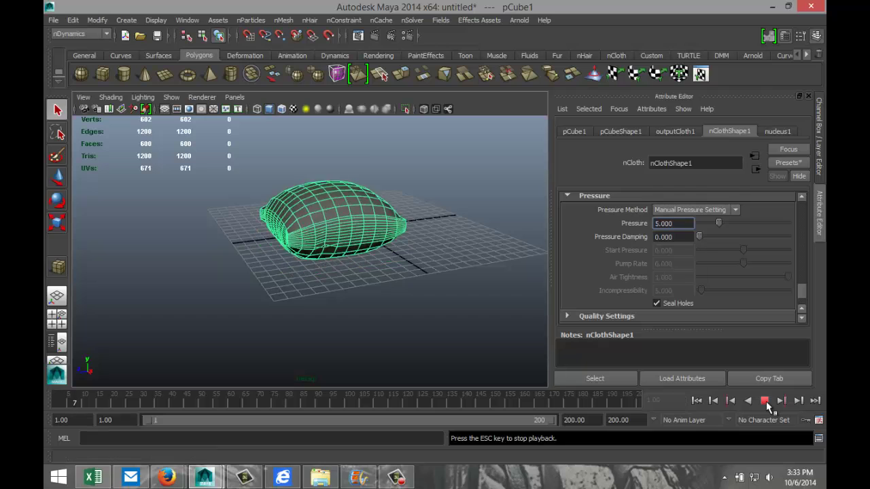
{"action": "left_click", "coordinate": [764, 400]}
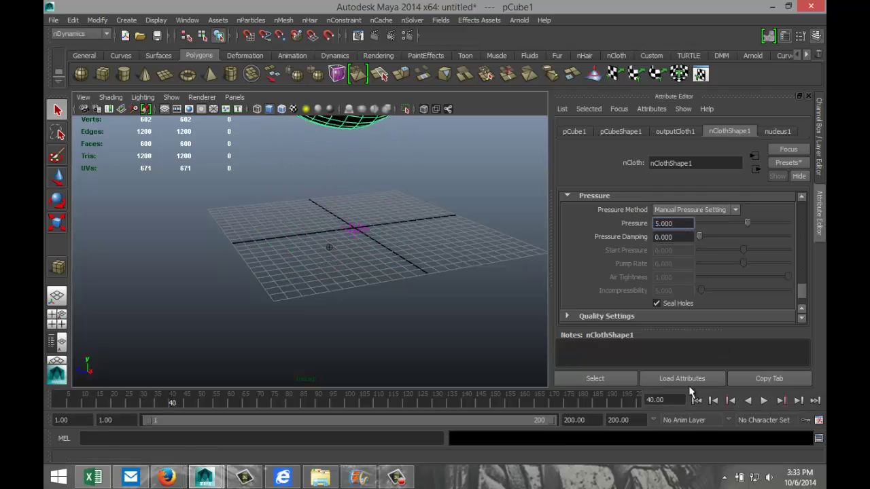
Step: Return to the first frame, set the nCloth pressure to 3, and play and stop the simulation
{"action": "left_click", "coordinate": [696, 400]}
{"action": "left_click_drag", "start_coordinate": [684, 223], "coordinate": [579, 219]}
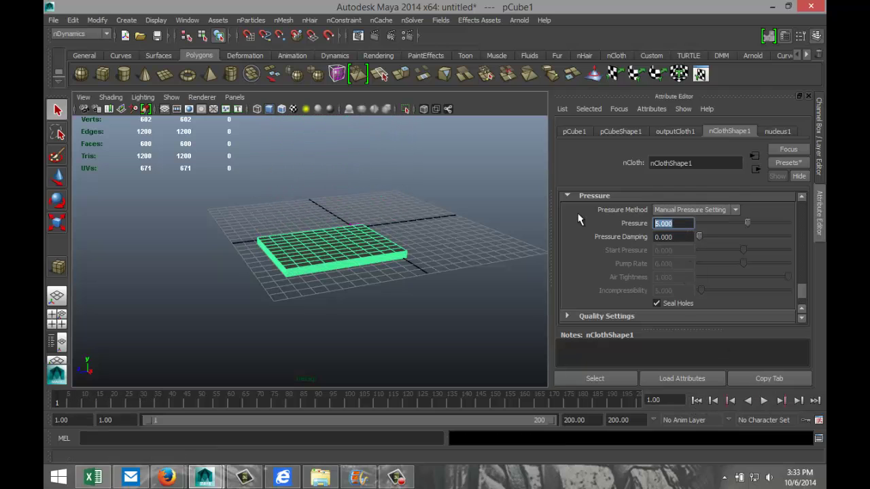
{"action": "type", "text": "3"}
{"action": "key", "text": "Return"}
{"action": "left_click", "coordinate": [764, 401]}
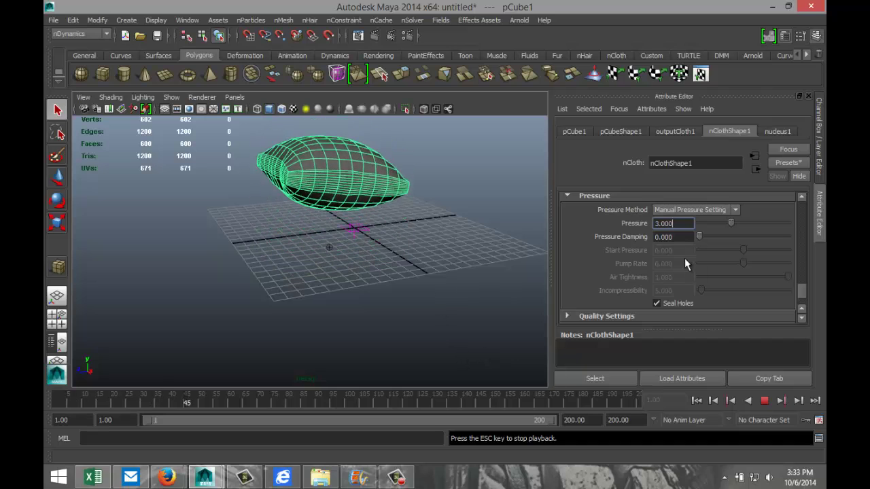
{"action": "left_click", "coordinate": [764, 400]}
Step: Extend the playback and animation end to frame 500 and run the simulation from the start
{"action": "left_click_drag", "start_coordinate": [588, 420], "coordinate": [512, 422]}
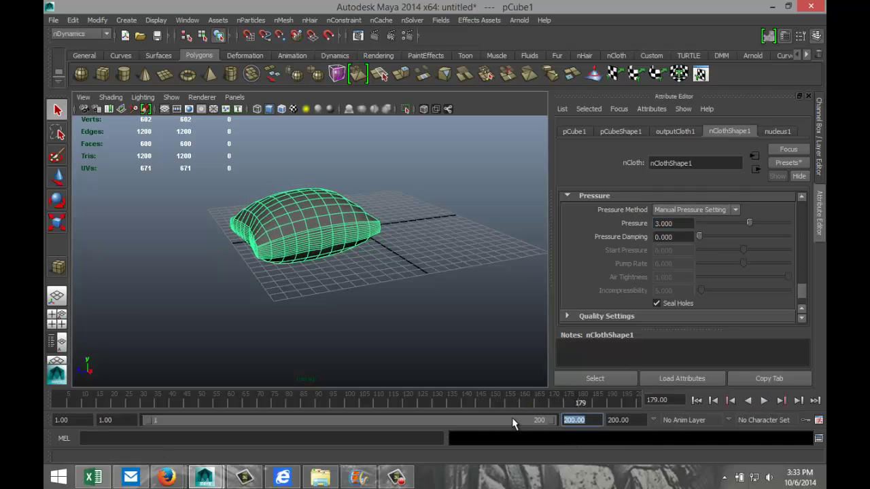
{"action": "type", "text": "500"}
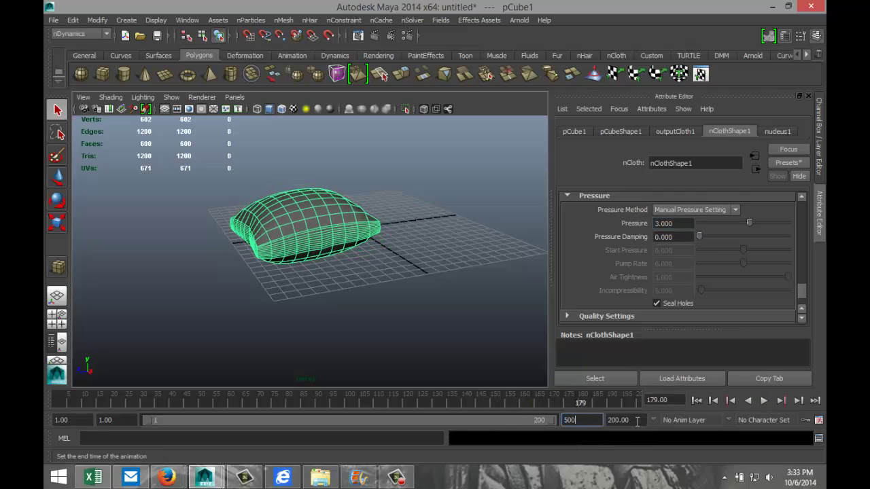
{"action": "key", "text": "Return"}
{"action": "left_click", "coordinate": [714, 400]}
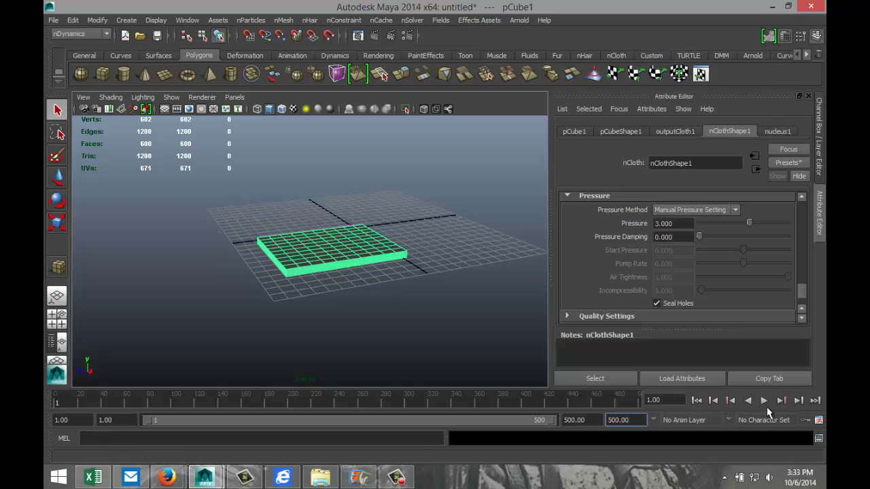
{"action": "left_click", "coordinate": [763, 400]}
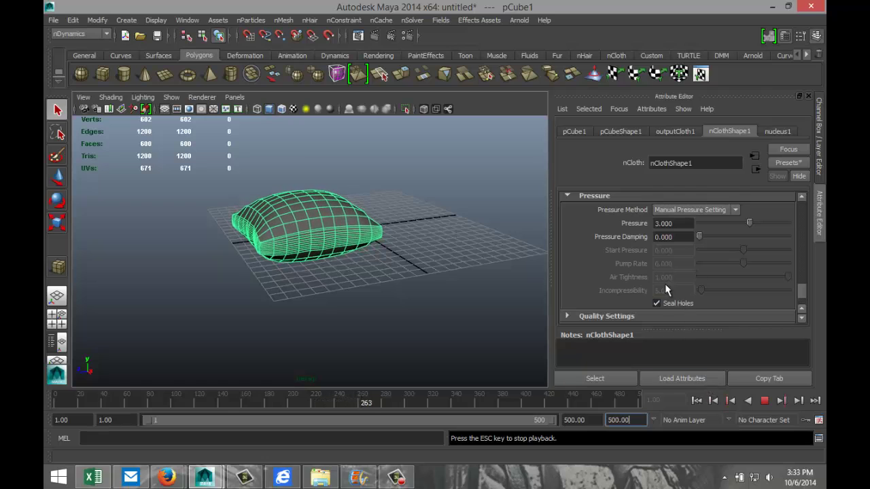
{"action": "left_click", "coordinate": [765, 400]}
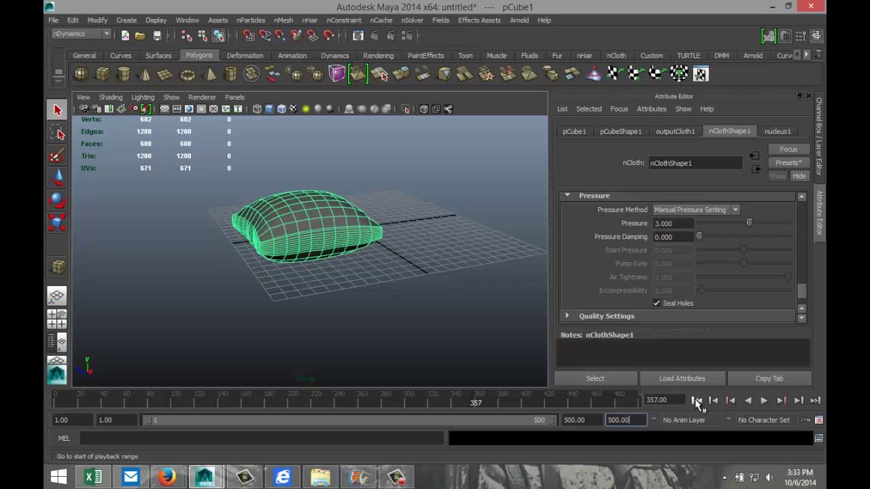
Step: Set the nCloth pressure to 2.5, play from the first frame and stop around frame 114 on a pillow shape
{"action": "left_click", "coordinate": [697, 401]}
{"action": "left_click_drag", "start_coordinate": [690, 224], "coordinate": [617, 224]}
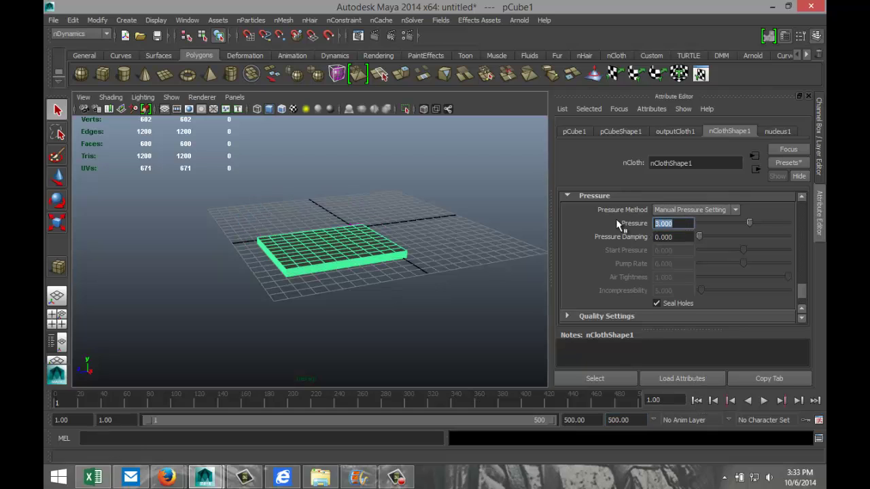
{"action": "type", "text": "2.5"}
{"action": "key", "text": "Return"}
{"action": "left_click", "coordinate": [764, 401]}
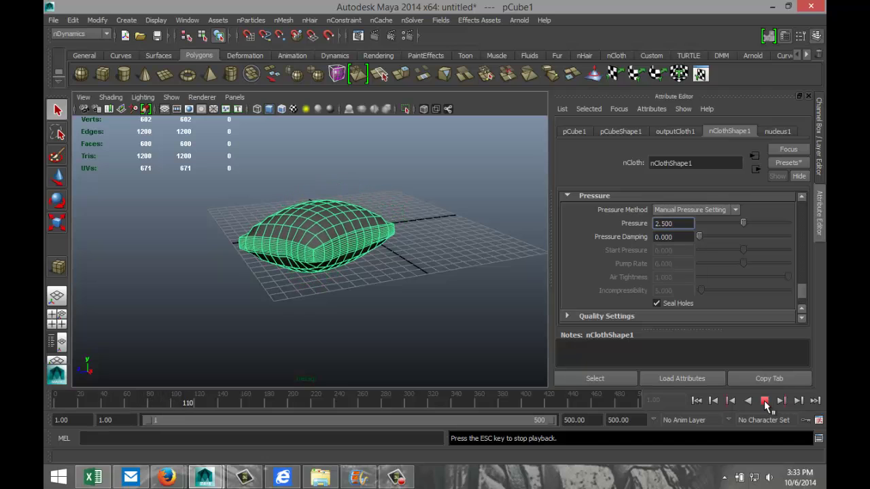
{"action": "left_click", "coordinate": [763, 401]}
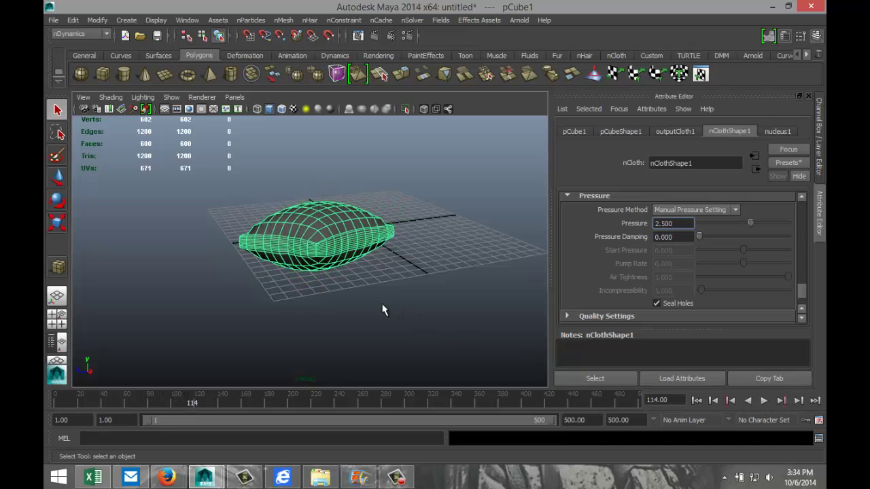
Step: Select the inflated pillow mesh and delete its construction history to freeze the simulated shape
{"action": "left_click_drag", "start_coordinate": [403, 308], "coordinate": [319, 334], "text": "alt"}
{"action": "scroll", "coordinate": [339, 340], "scroll_direction": "down", "scroll_amount": 3}
{"action": "left_click", "coordinate": [458, 306]}
{"action": "left_click", "coordinate": [353, 310]}
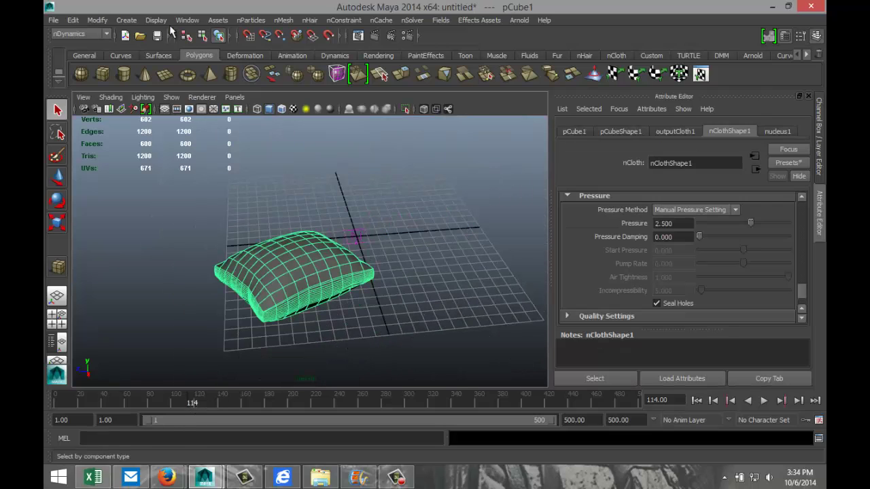
{"action": "left_click", "coordinate": [73, 20]}
{"action": "mouse_move", "coordinate": [138, 148]}
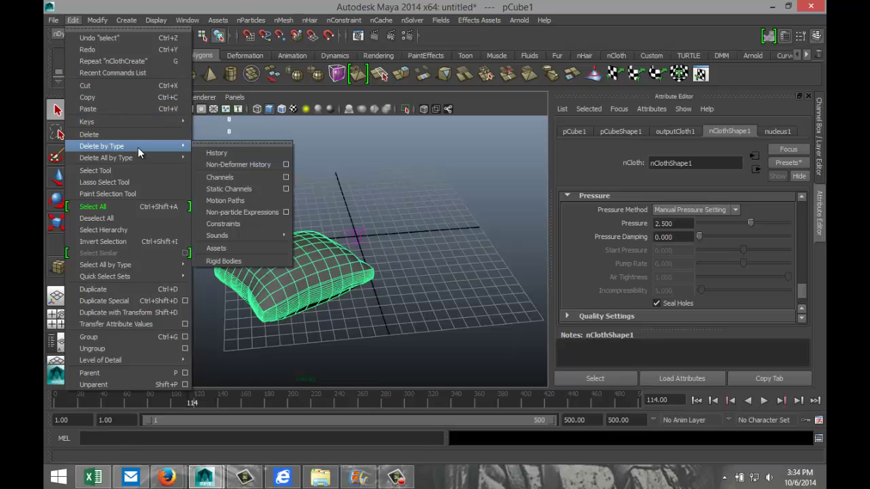
{"action": "left_click", "coordinate": [217, 155]}
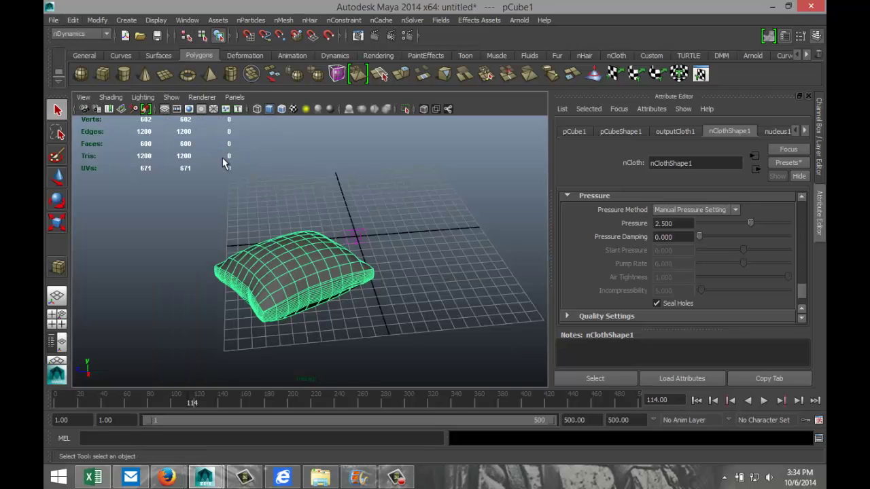
Step: Reselect the pillow and move it across the ground grid, past the grid's centre lines
{"action": "left_click", "coordinate": [440, 274]}
{"action": "left_click", "coordinate": [302, 277]}
{"action": "key", "text": "w"}
{"action": "left_click_drag", "start_coordinate": [292, 275], "coordinate": [414, 275]}
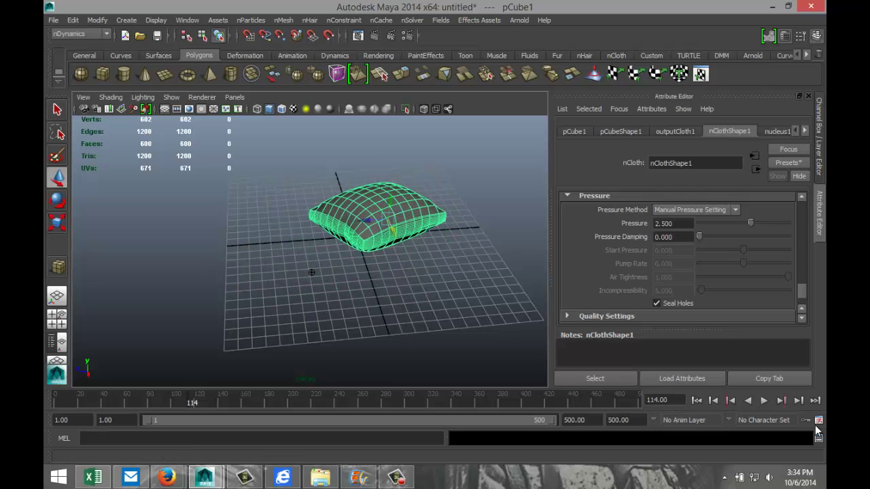
Step: Play the timeline to check that the pillow keeps its shape, then stop and return to the first frame
{"action": "left_click", "coordinate": [764, 401]}
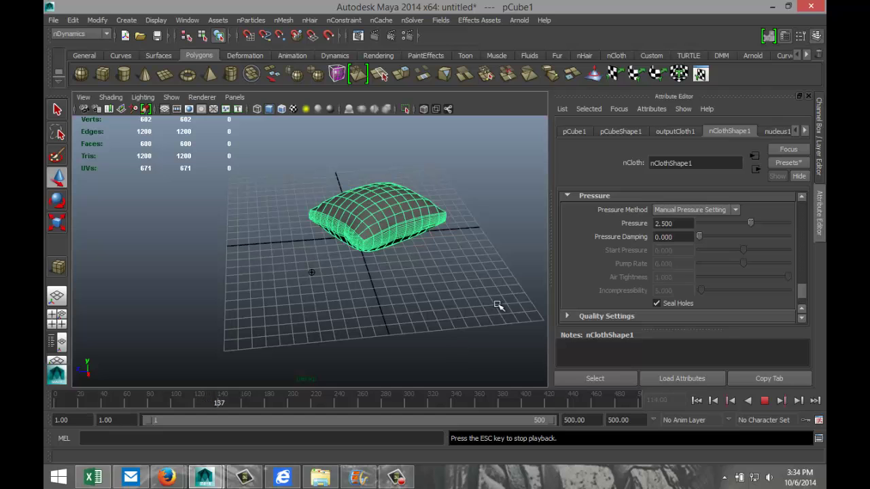
{"action": "left_click", "coordinate": [765, 401]}
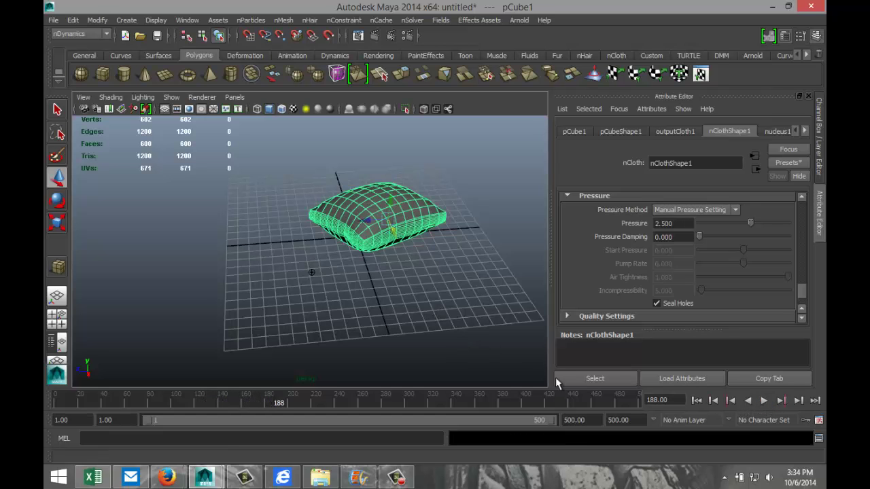
{"action": "mouse_move", "coordinate": [458, 353]}
{"action": "left_mouse_down", "text": "alt"}
{"action": "mouse_move", "coordinate": [404, 385]}
{"action": "mouse_move", "coordinate": [507, 361]}
{"action": "mouse_move", "coordinate": [466, 334]}
{"action": "mouse_move", "coordinate": [462, 366]}
{"action": "left_mouse_up", "text": "alt"}
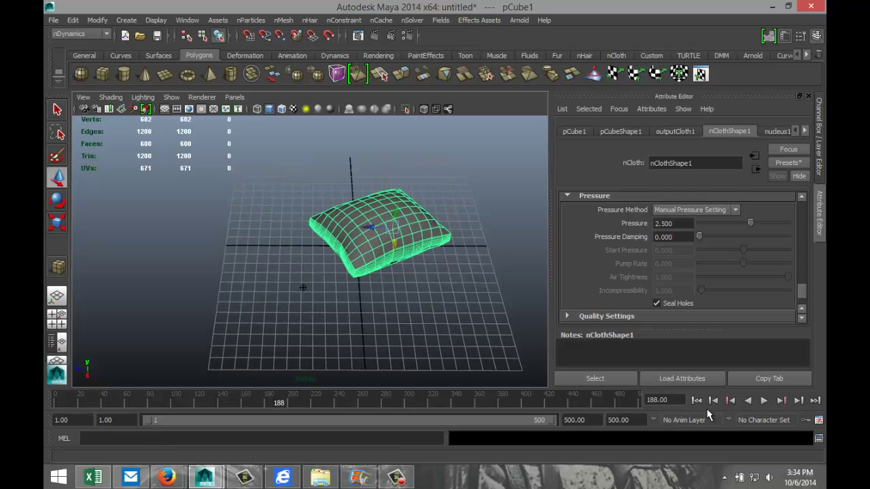
{"action": "left_click", "coordinate": [698, 401]}
Step: Start a new scene and discard the unsaved changes to the pillow scene
{"action": "left_click", "coordinate": [53, 20]}
{"action": "left_click", "coordinate": [87, 38]}
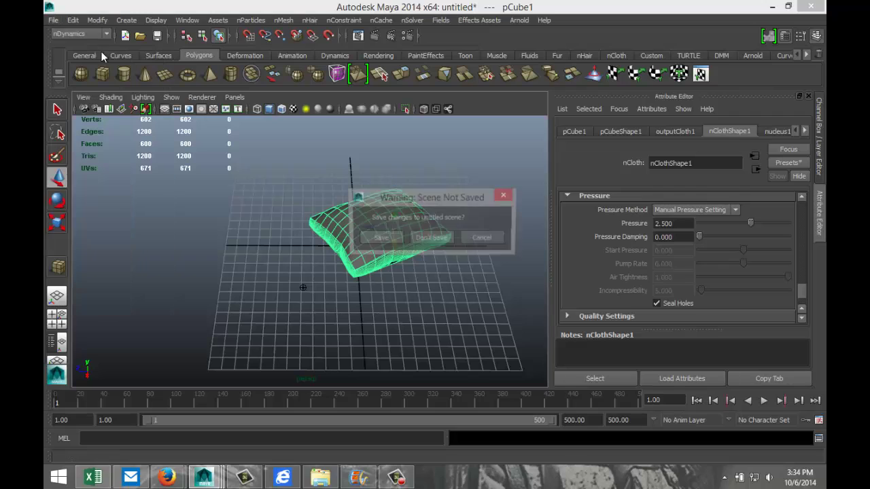
{"action": "left_click", "coordinate": [432, 238]}
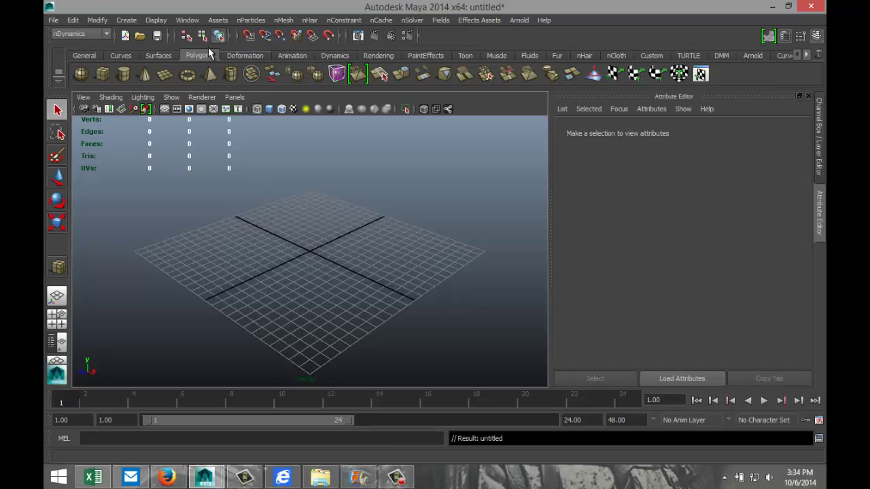
Step: Open the Visor and show its Mocap Examples library
{"action": "left_click", "coordinate": [189, 20]}
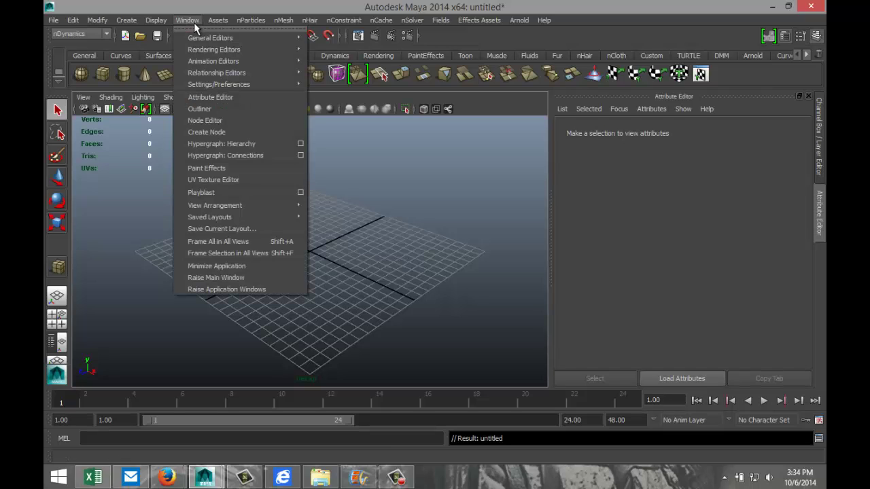
{"action": "mouse_move", "coordinate": [231, 38]}
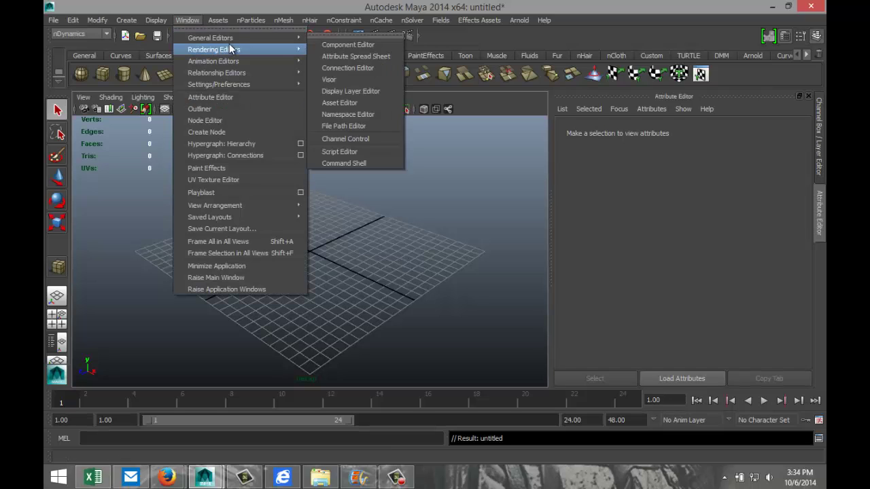
{"action": "left_click", "coordinate": [341, 79]}
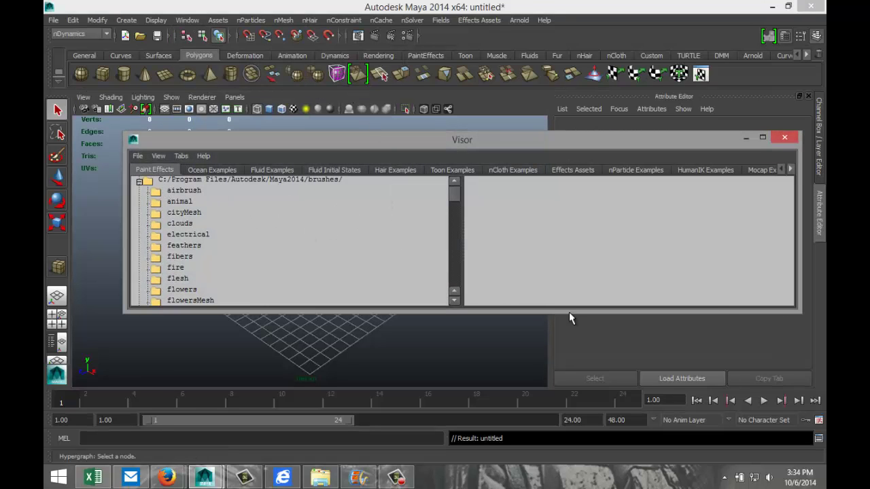
{"action": "left_click", "coordinate": [791, 170]}
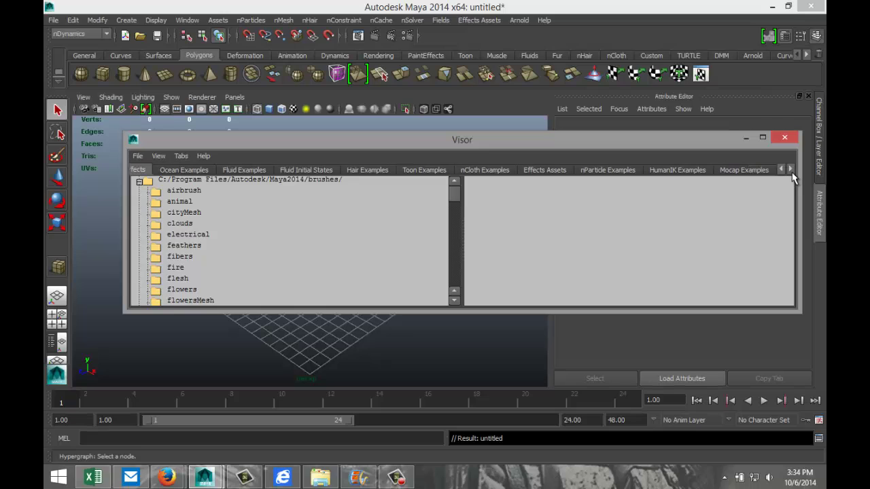
{"action": "left_click", "coordinate": [742, 170]}
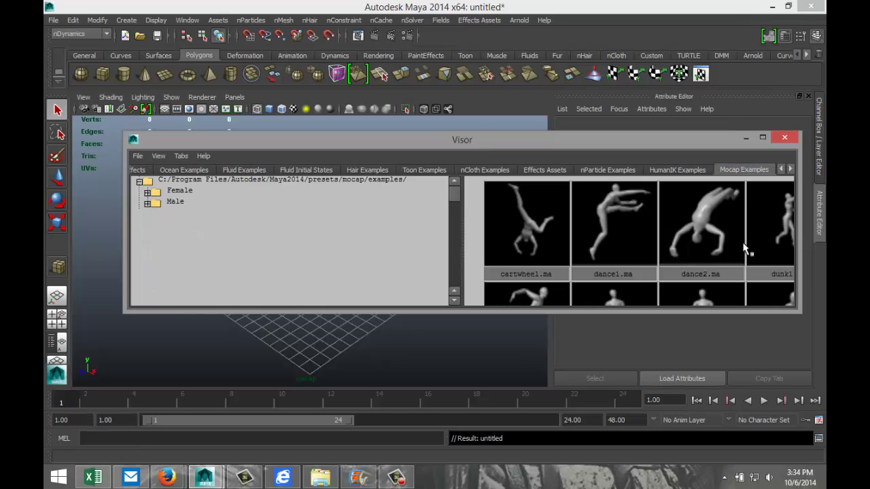
Step: Bring the walk2 motion-capture figure from the mocap examples into the scene and minimize the Visor
{"action": "right_click_drag", "start_coordinate": [697, 257], "coordinate": [691, 280], "text": "alt"}
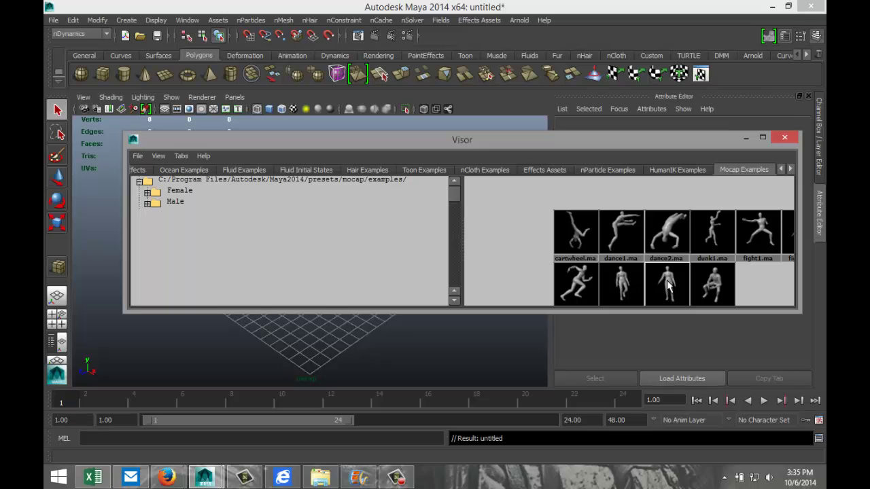
{"action": "middle_click_drag", "start_coordinate": [667, 284], "coordinate": [433, 349]}
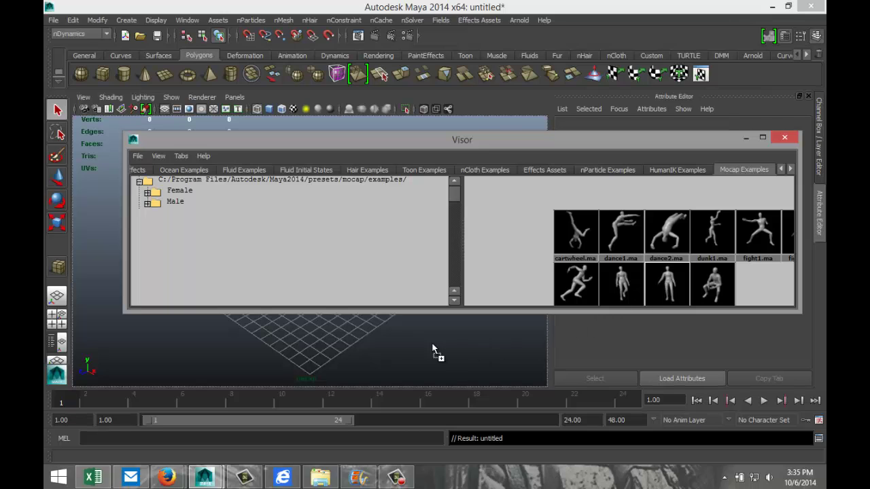
{"action": "middle_click_drag", "start_coordinate": [342, 346], "coordinate": [343, 344]}
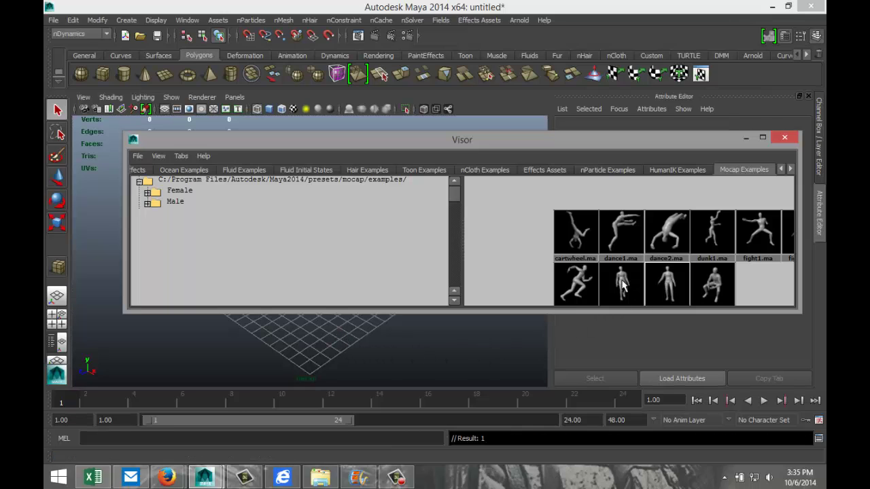
{"action": "left_click", "coordinate": [746, 138]}
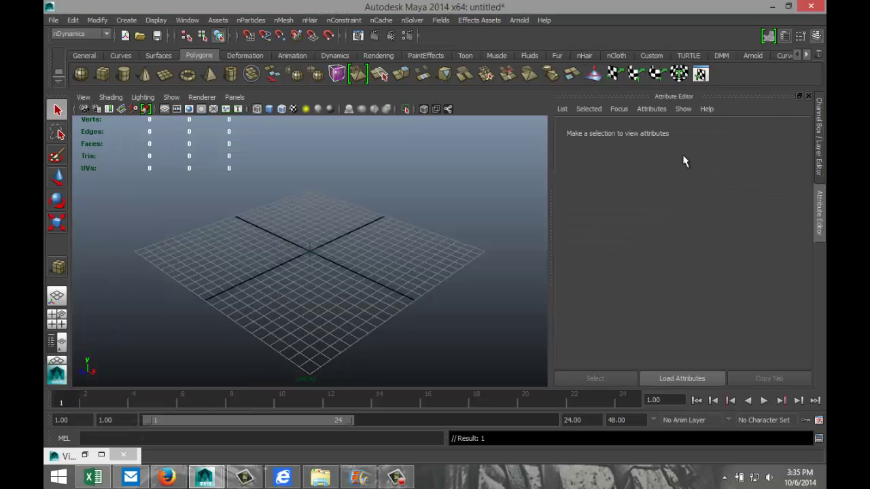
Step: Select the walking figure and set its hips joint's translation to 0, 0, 0
{"action": "scroll", "coordinate": [329, 254], "scroll_direction": "down", "scroll_amount": 10}
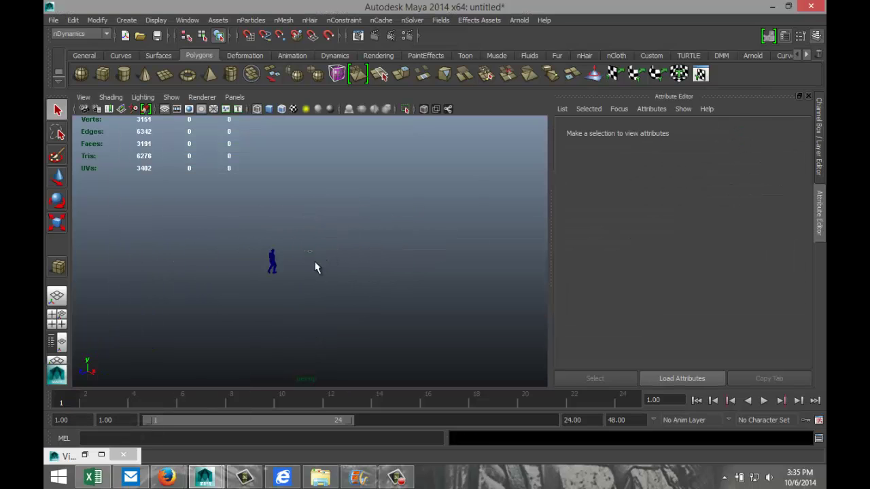
{"action": "scroll", "coordinate": [250, 278], "scroll_direction": "up", "scroll_amount": 5}
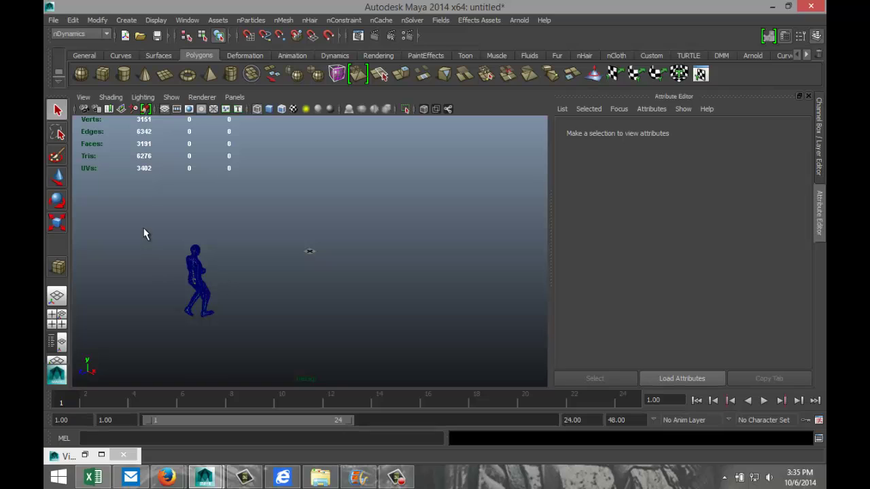
{"action": "left_click_drag", "start_coordinate": [144, 233], "coordinate": [262, 376]}
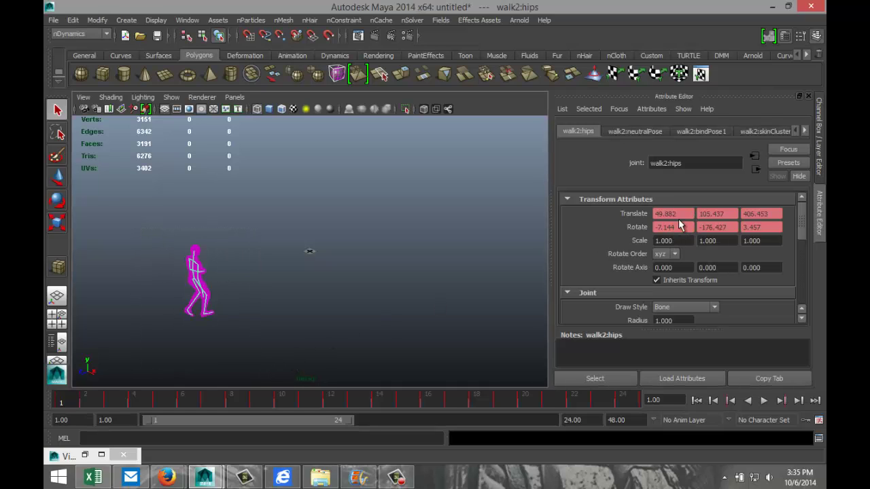
{"action": "left_click_drag", "start_coordinate": [688, 212], "coordinate": [651, 227]}
{"action": "type", "text": "0"}
{"action": "key", "text": "Tab"}
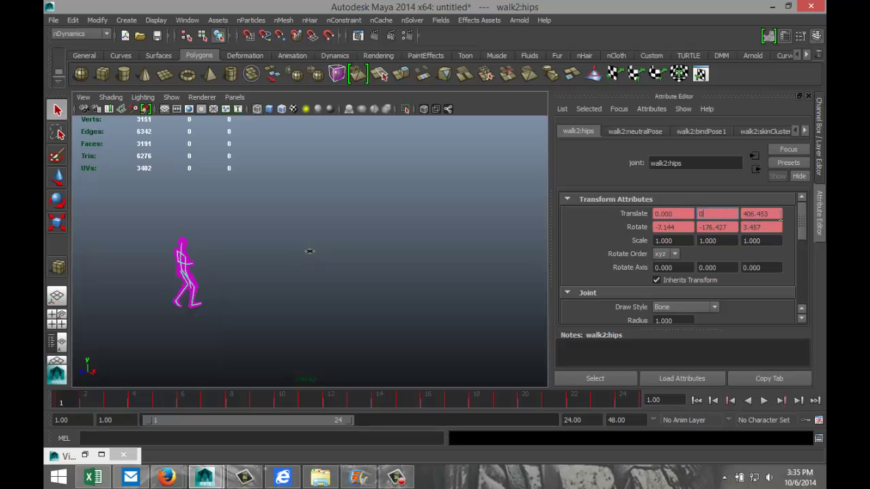
{"action": "type", "text": "0"}
{"action": "key", "text": "Tab"}
{"action": "type", "text": "0"}
{"action": "key", "text": "Return"}
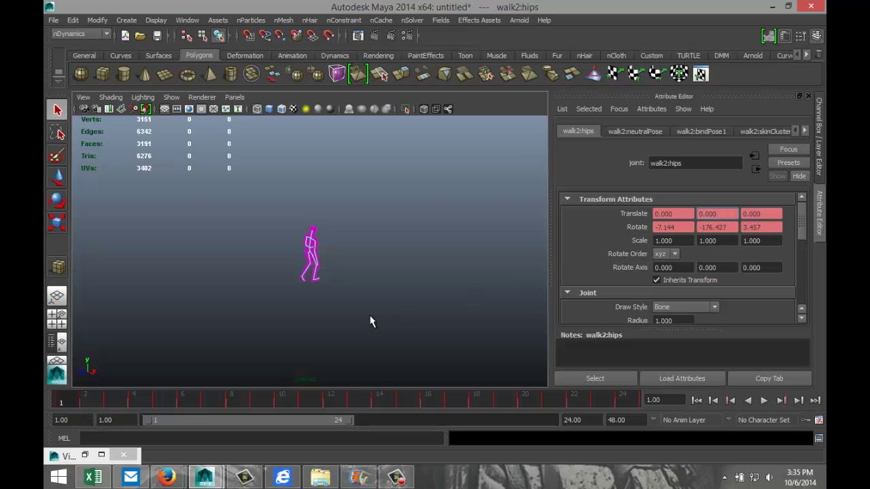
Step: Examine the walking figure and play its animation briefly, stopping before the end of the playback range
{"action": "scroll", "coordinate": [370, 321], "scroll_direction": "up", "scroll_amount": 10}
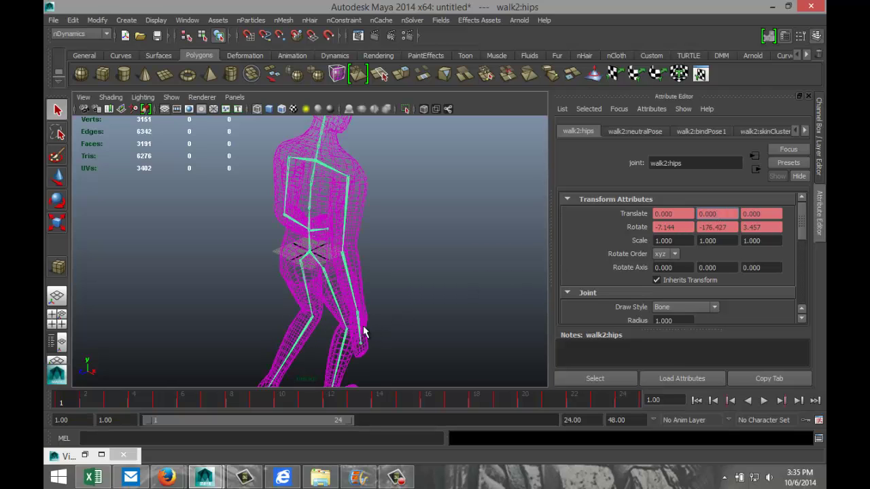
{"action": "scroll", "coordinate": [373, 310], "scroll_direction": "down", "scroll_amount": 5}
{"action": "mouse_move", "coordinate": [373, 310]}
{"action": "left_mouse_down", "text": "alt"}
{"action": "mouse_move", "coordinate": [388, 306]}
{"action": "mouse_move", "coordinate": [268, 299]}
{"action": "mouse_move", "coordinate": [365, 305]}
{"action": "left_mouse_up", "text": "alt"}
{"action": "scroll", "coordinate": [295, 285], "scroll_direction": "up", "scroll_amount": 4}
{"action": "scroll", "coordinate": [313, 276], "scroll_direction": "down", "scroll_amount": 2}
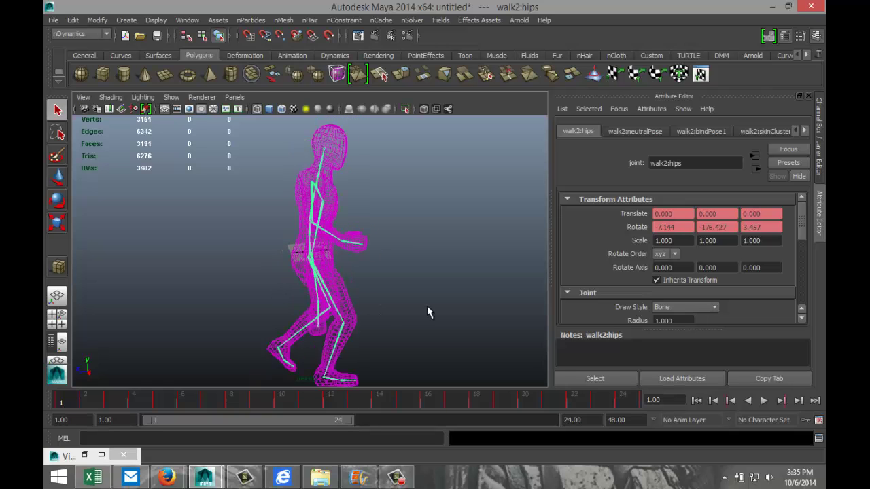
{"action": "scroll", "coordinate": [427, 312], "scroll_direction": "down", "scroll_amount": 2}
{"action": "scroll", "coordinate": [427, 311], "scroll_direction": "down", "scroll_amount": 3}
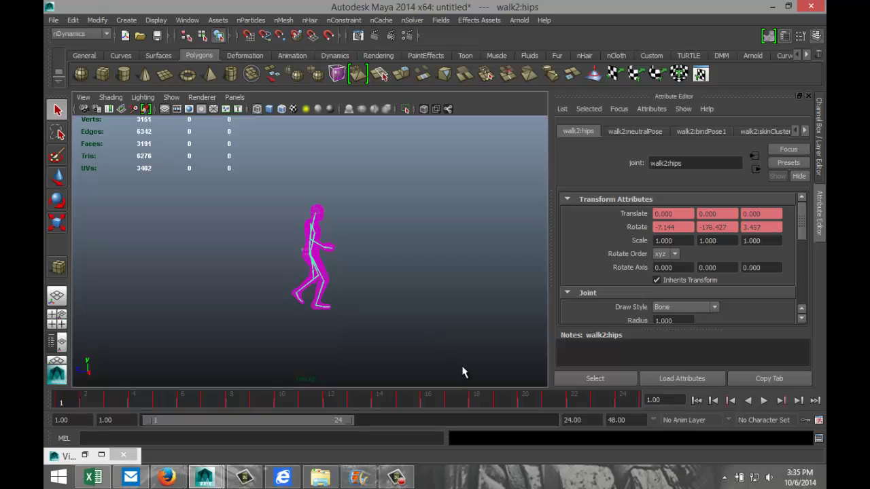
{"action": "left_click", "coordinate": [763, 401]}
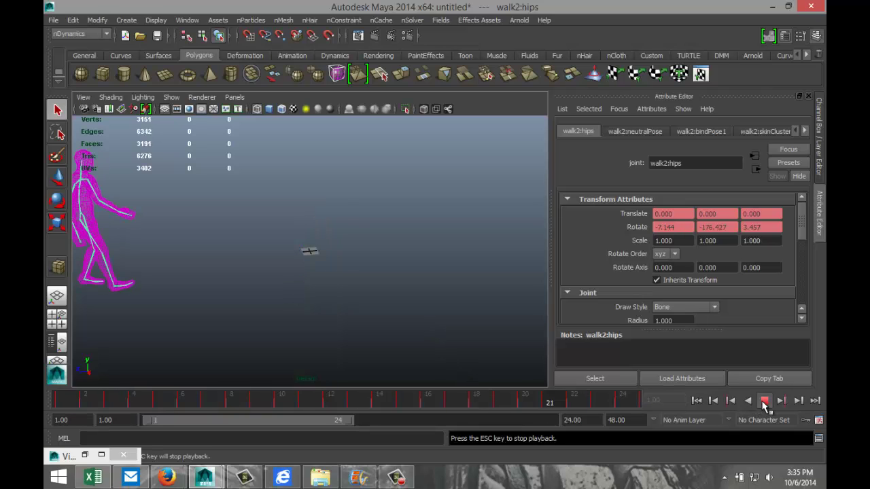
{"action": "left_click", "coordinate": [763, 401]}
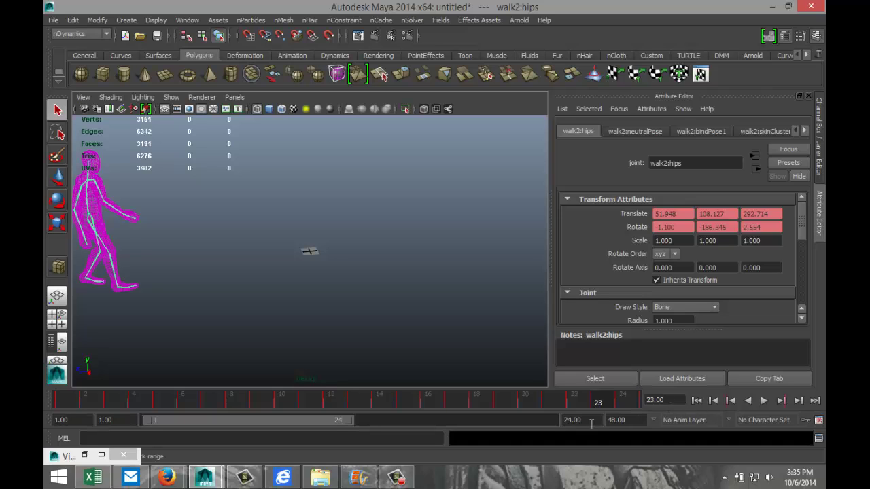
Step: Extend the end of the playback range to frame 500
{"action": "left_click", "coordinate": [590, 420]}
{"action": "type", "text": "500"}
{"action": "key", "text": "Return"}
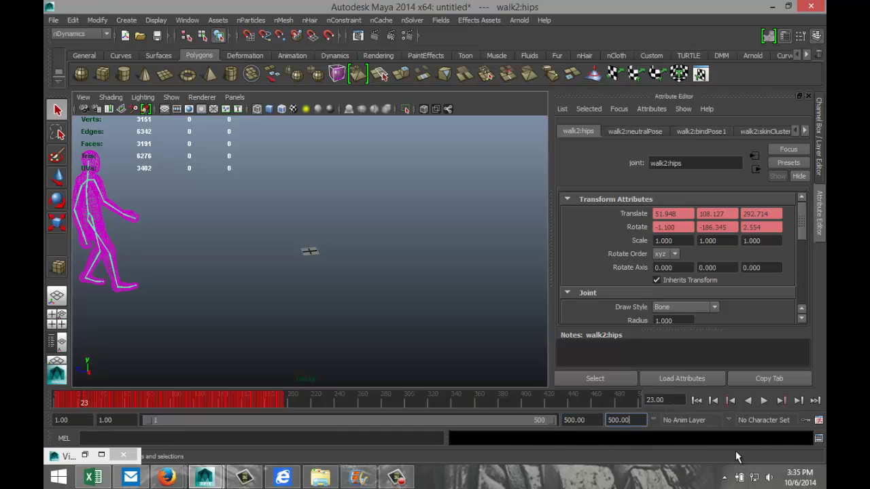
Step: Play the walk over the extended range, stop it, and return to the first frame
{"action": "left_click", "coordinate": [764, 401]}
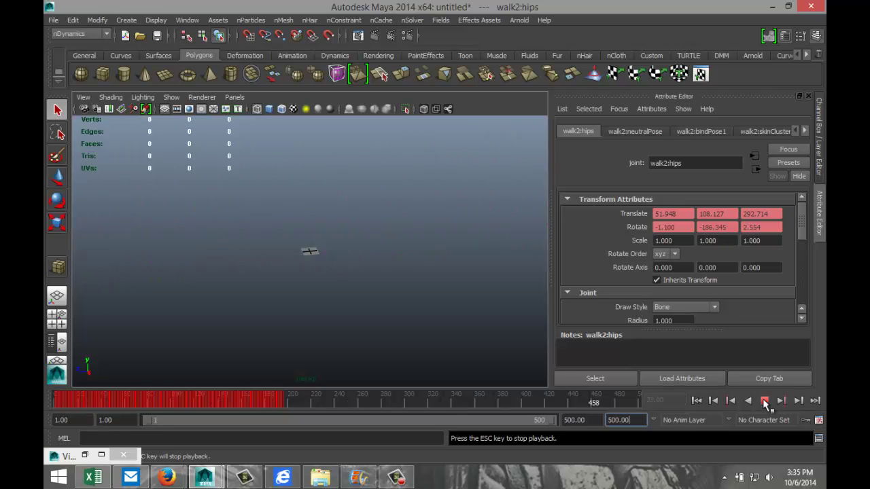
{"action": "left_click", "coordinate": [764, 401]}
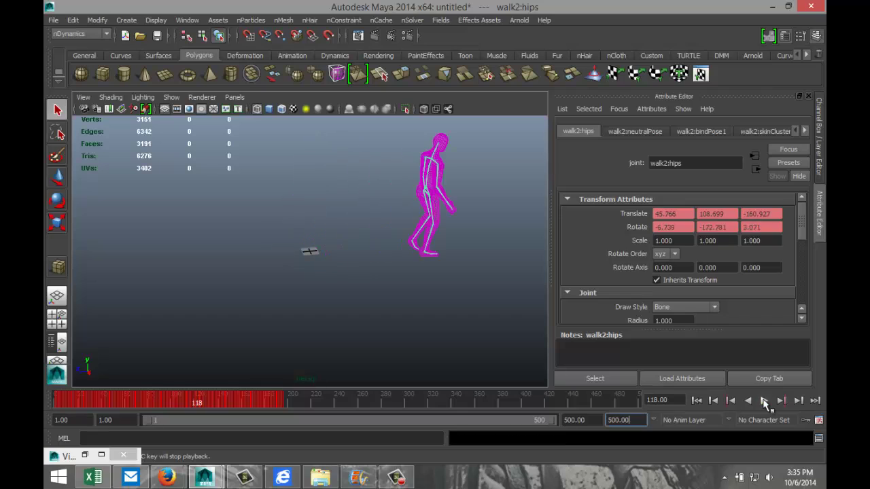
{"action": "left_click", "coordinate": [696, 400]}
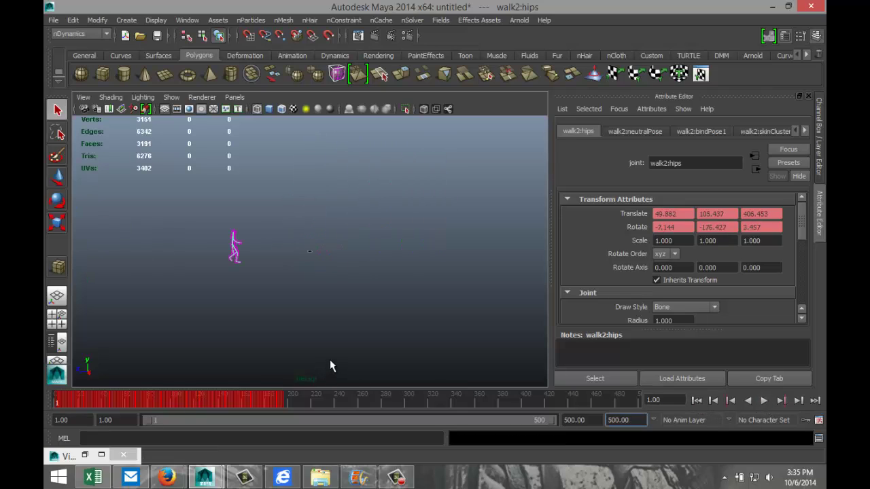
Step: Select only the walking figure's skin mesh and delete its construction history
{"action": "left_click", "coordinate": [190, 300]}
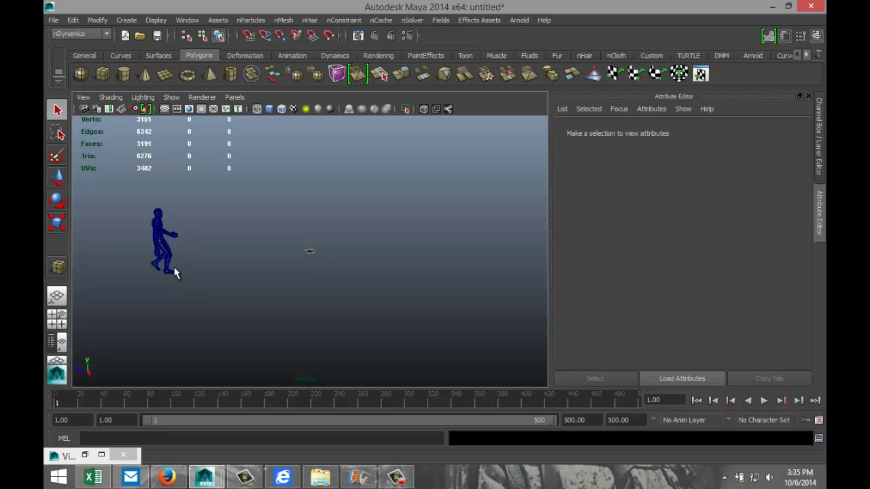
{"action": "middle_click_drag", "start_coordinate": [151, 254], "coordinate": [291, 291], "text": "alt"}
{"action": "right_click_drag", "start_coordinate": [290, 290], "coordinate": [352, 318], "text": "alt"}
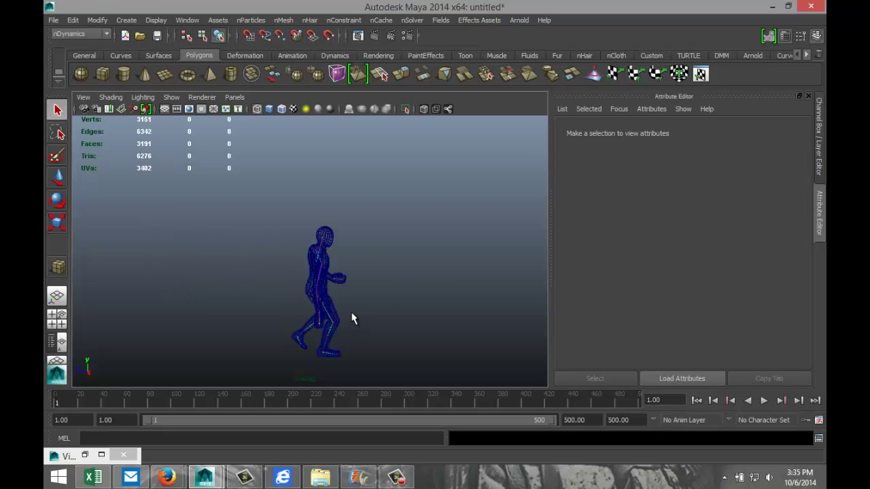
{"action": "scroll", "coordinate": [331, 287], "scroll_direction": "up", "scroll_amount": 3}
{"action": "left_click", "coordinate": [388, 321]}
{"action": "scroll", "coordinate": [376, 288], "scroll_direction": "down", "scroll_amount": 3}
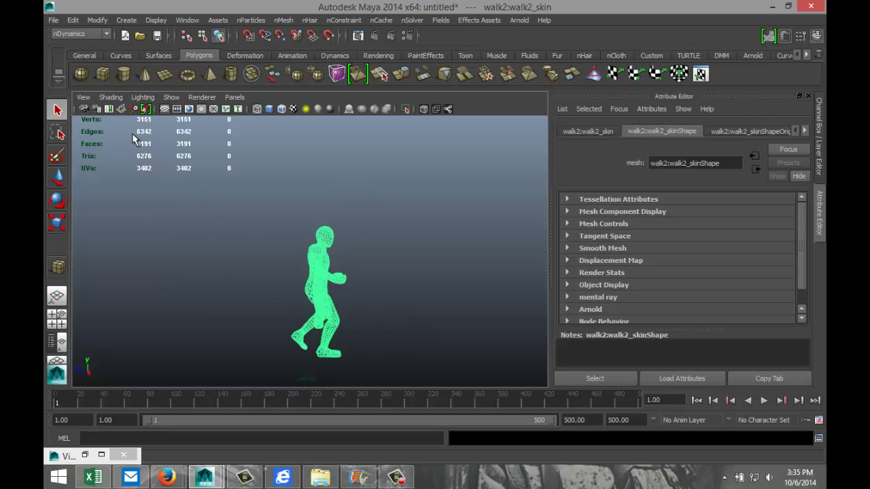
{"action": "left_click", "coordinate": [72, 19]}
{"action": "mouse_move", "coordinate": [142, 150]}
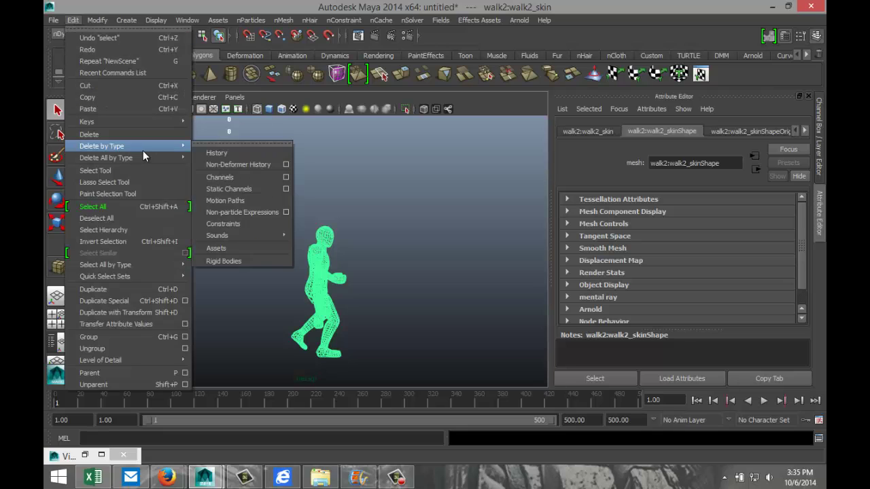
{"action": "left_click", "coordinate": [217, 152]}
Step: Select the figure's skeleton by its hips joint and delete it, keeping the skin mesh
{"action": "left_click", "coordinate": [421, 287]}
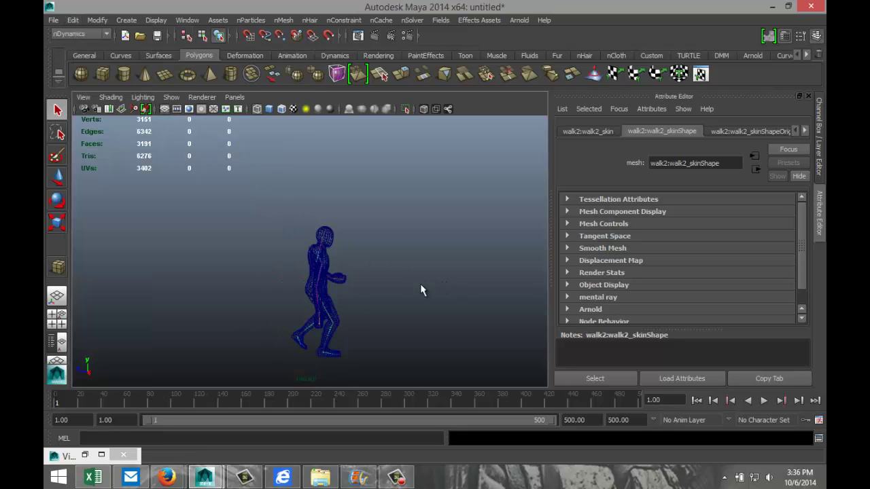
{"action": "left_click", "coordinate": [314, 288]}
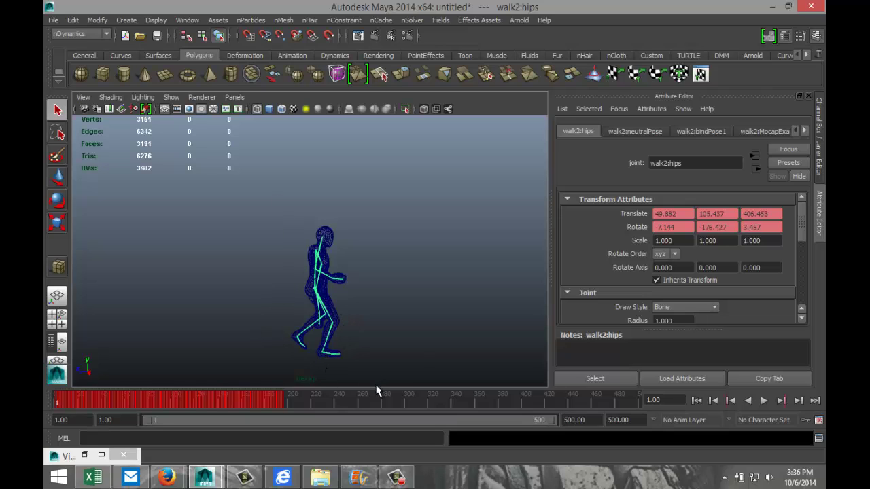
{"action": "key", "text": "Delete"}
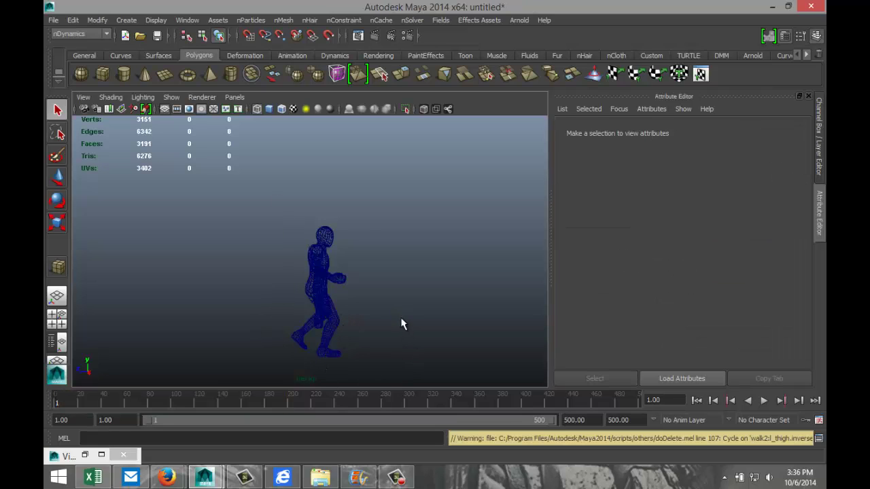
Step: Select the remaining body mesh and center its pivot
{"action": "scroll", "coordinate": [405, 324], "scroll_direction": "up", "scroll_amount": 5}
{"action": "left_click", "coordinate": [335, 294]}
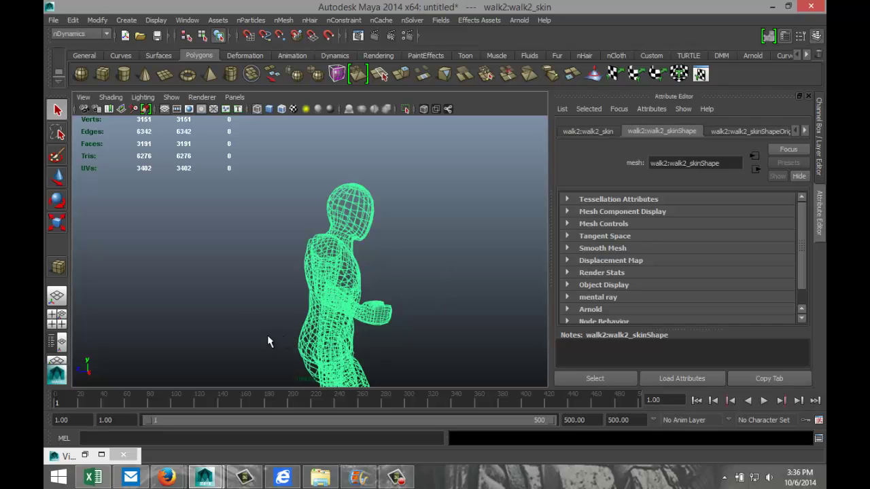
{"action": "left_click_drag", "start_coordinate": [227, 313], "coordinate": [257, 300], "text": "alt"}
{"action": "left_click", "coordinate": [98, 23]}
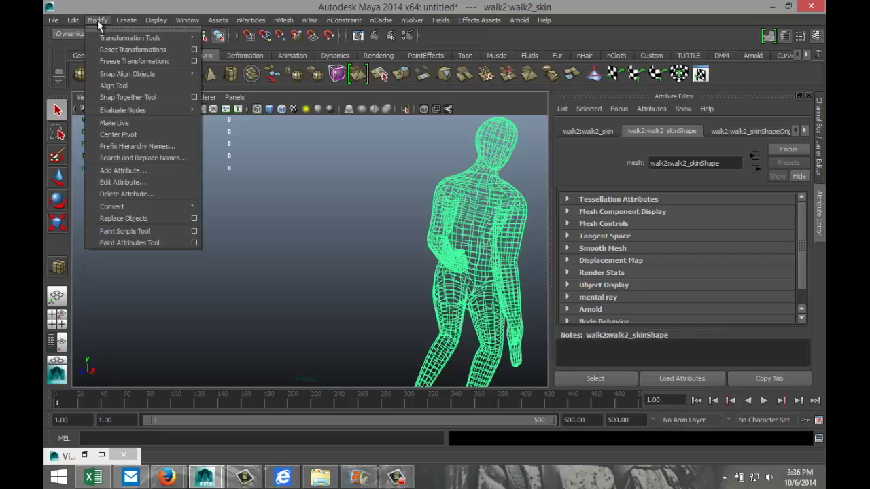
{"action": "left_click", "coordinate": [138, 134]}
{"action": "scroll", "coordinate": [319, 259], "scroll_direction": "down", "scroll_amount": 5}
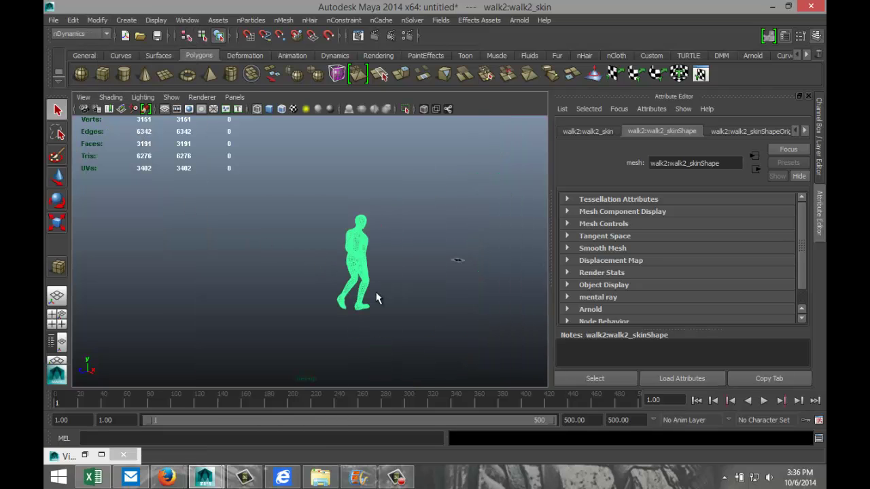
Step: Rotate the body mesh about its vertical axis with the Rotate tool
{"action": "key", "text": "e"}
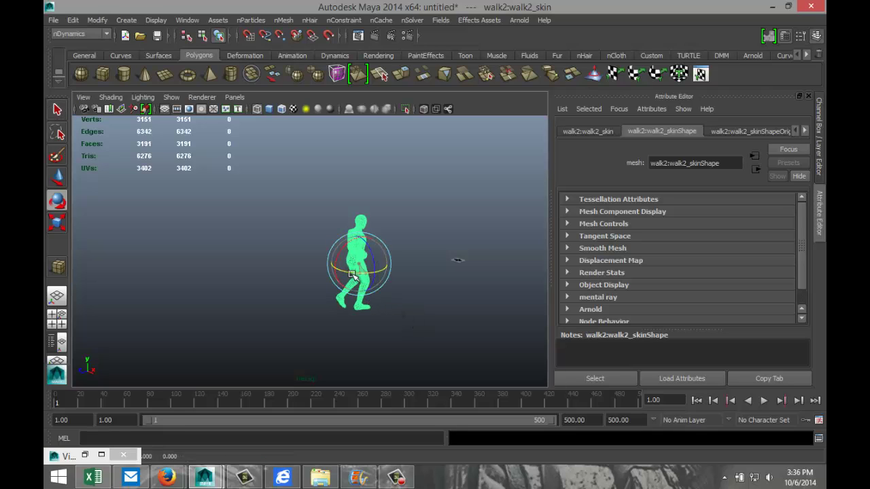
{"action": "left_click_drag", "start_coordinate": [313, 271], "coordinate": [322, 299]}
{"action": "scroll", "coordinate": [320, 304], "scroll_direction": "up", "scroll_amount": 3}
{"action": "left_click_drag", "start_coordinate": [275, 316], "coordinate": [306, 305], "text": "alt"}
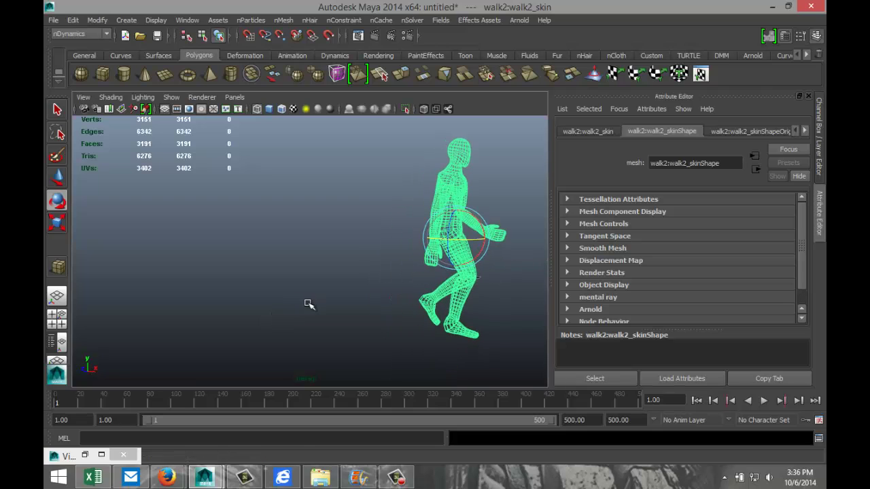
Step: Create a large one-face polygon plane as a ground under the walking figure and display the scene smooth-shaded
{"action": "left_click_drag", "start_coordinate": [369, 314], "coordinate": [272, 318], "text": "alt"}
{"action": "scroll", "coordinate": [272, 318], "scroll_direction": "down", "scroll_amount": 3}
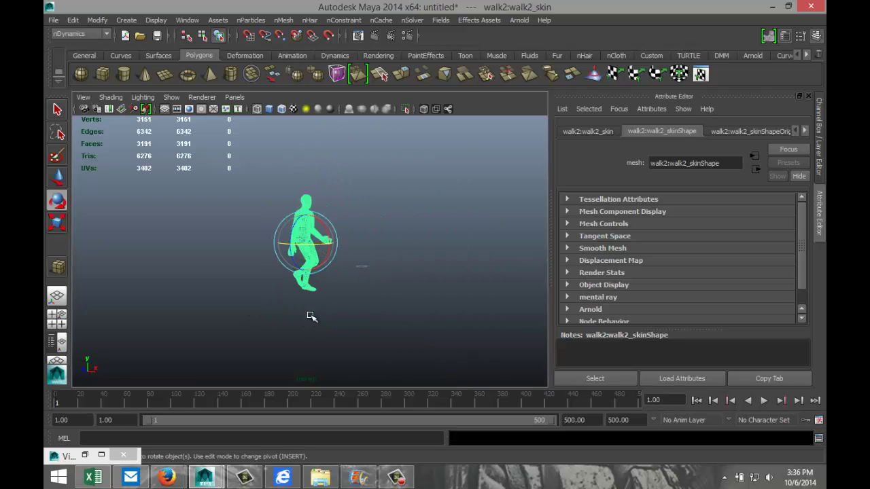
{"action": "left_click", "coordinate": [166, 76]}
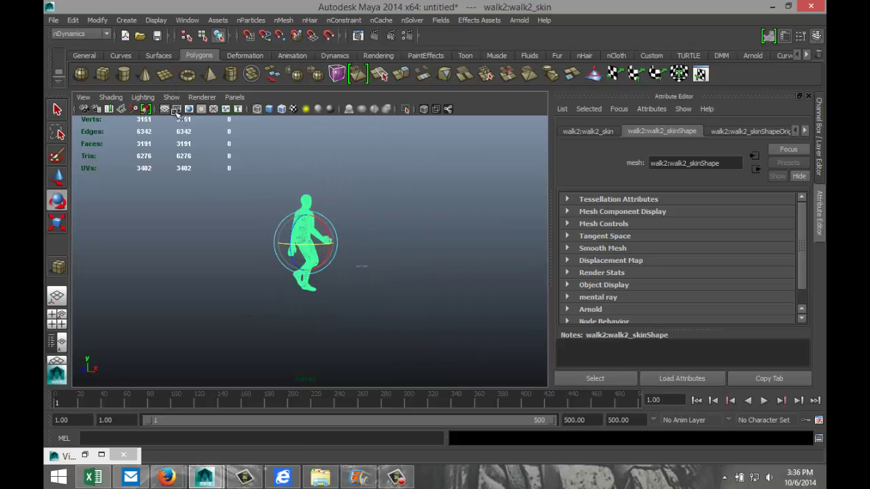
{"action": "left_click_drag", "start_coordinate": [107, 305], "coordinate": [621, 236]}
{"action": "scroll", "coordinate": [313, 295], "scroll_direction": "down", "scroll_amount": 3}
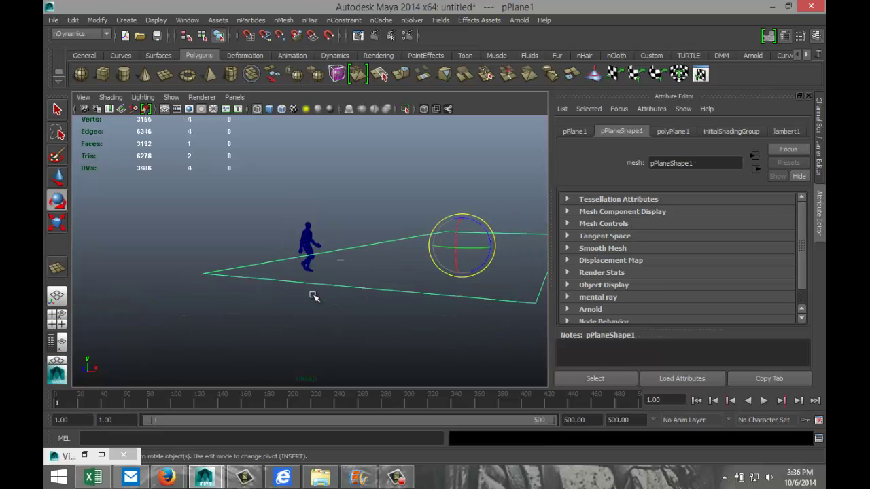
{"action": "key", "text": "5"}
{"action": "scroll", "coordinate": [316, 301], "scroll_direction": "down", "scroll_amount": 2}
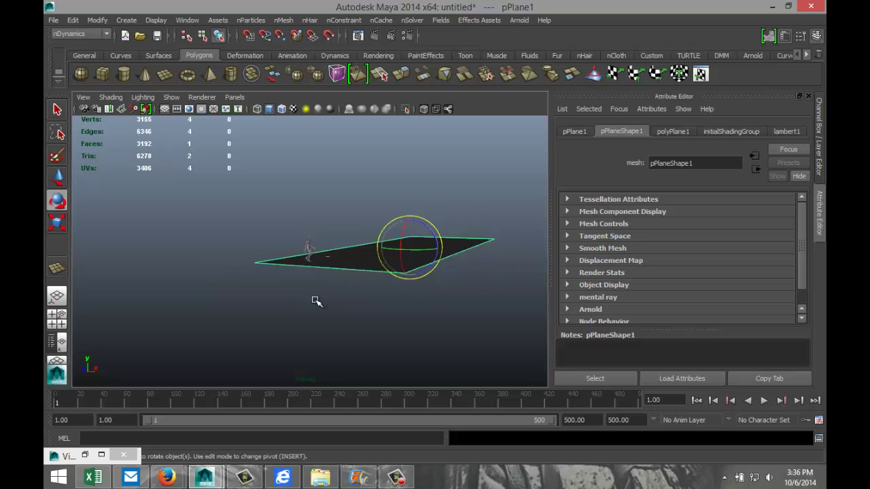
{"action": "left_click_drag", "start_coordinate": [294, 305], "coordinate": [282, 333], "text": "alt"}
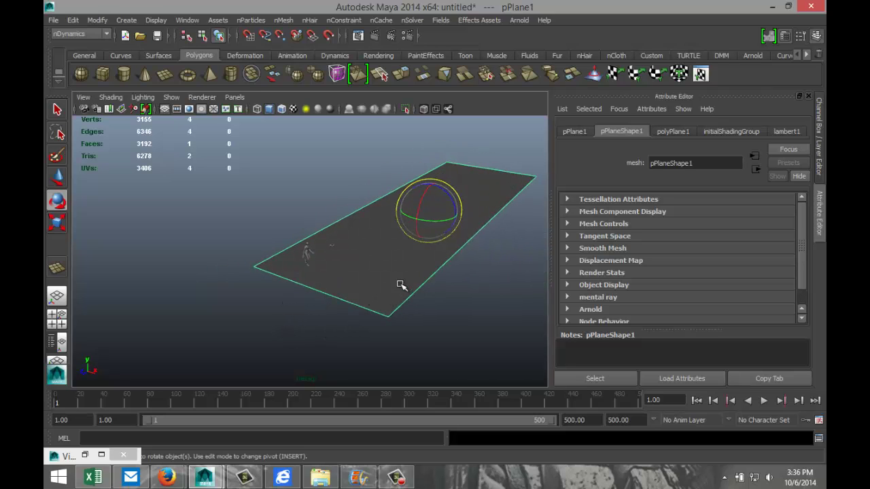
Step: Move the ground plane so that it surrounds the walking figure and enlarge it with the Scale tool
{"action": "key", "text": "w"}
{"action": "left_click_drag", "start_coordinate": [419, 220], "coordinate": [454, 297]}
{"action": "key", "text": "r"}
{"action": "scroll", "coordinate": [332, 323], "scroll_direction": "up", "scroll_amount": 6}
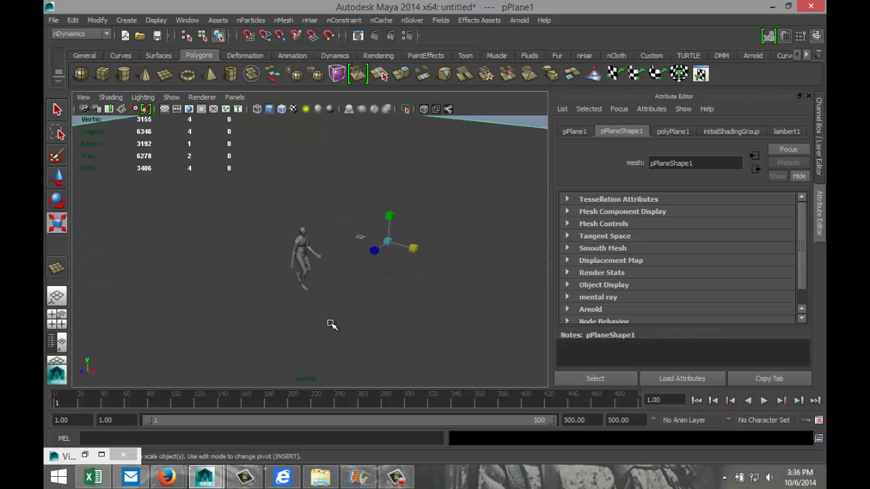
Step: Check in the side view how the figure's feet sit on the ground plane and return to the perspective view
{"action": "scroll", "coordinate": [332, 324], "scroll_direction": "down", "scroll_amount": 2}
{"action": "left_click_drag", "start_coordinate": [311, 355], "coordinate": [340, 272], "text": "alt"}
{"action": "left_click", "coordinate": [57, 323]}
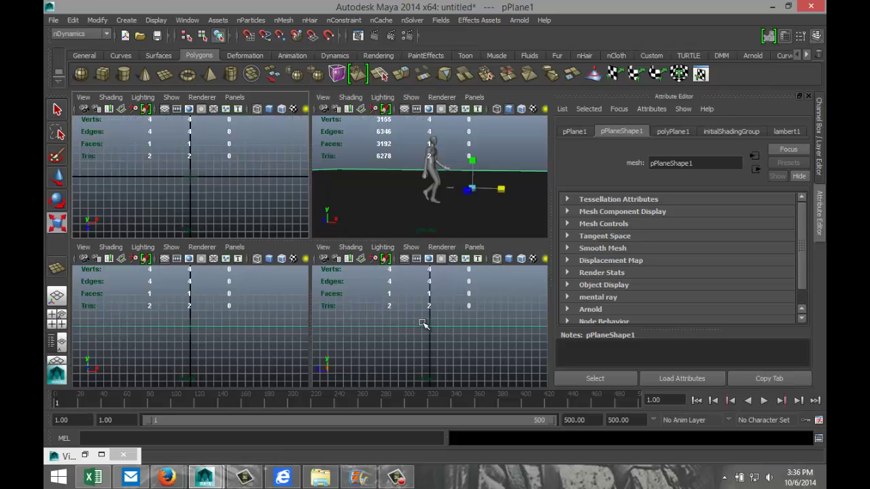
{"action": "key", "text": "space"}
{"action": "scroll", "coordinate": [369, 315], "scroll_direction": "down", "scroll_amount": 4}
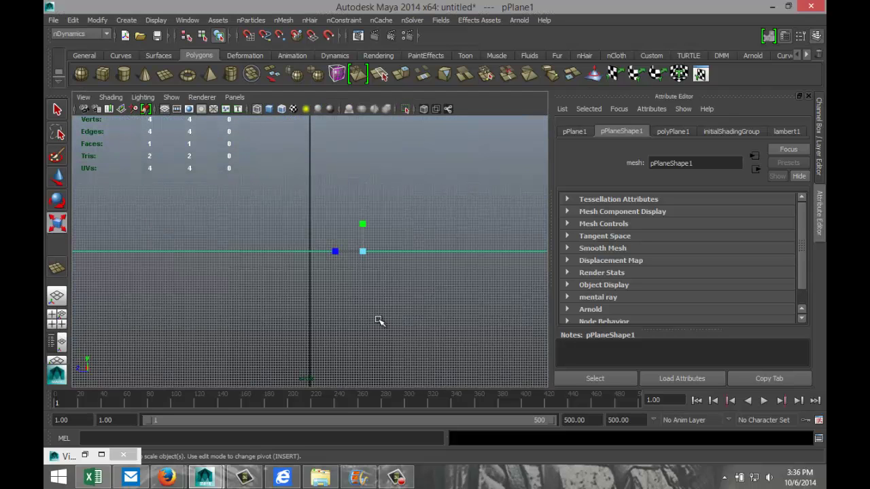
{"action": "scroll", "coordinate": [388, 324], "scroll_direction": "up", "scroll_amount": 3}
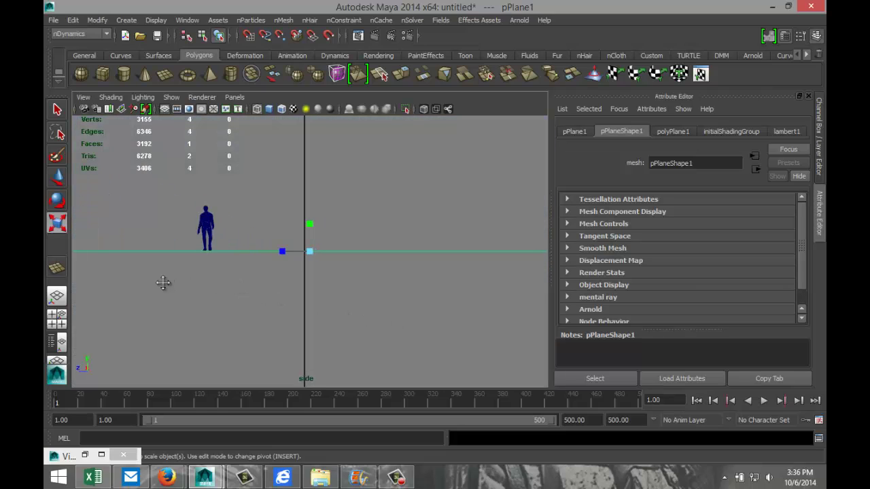
{"action": "middle_click_drag", "start_coordinate": [163, 284], "coordinate": [350, 313], "text": "alt"}
{"action": "scroll", "coordinate": [358, 315], "scroll_direction": "up", "scroll_amount": 3}
{"action": "scroll", "coordinate": [422, 331], "scroll_direction": "up", "scroll_amount": 2}
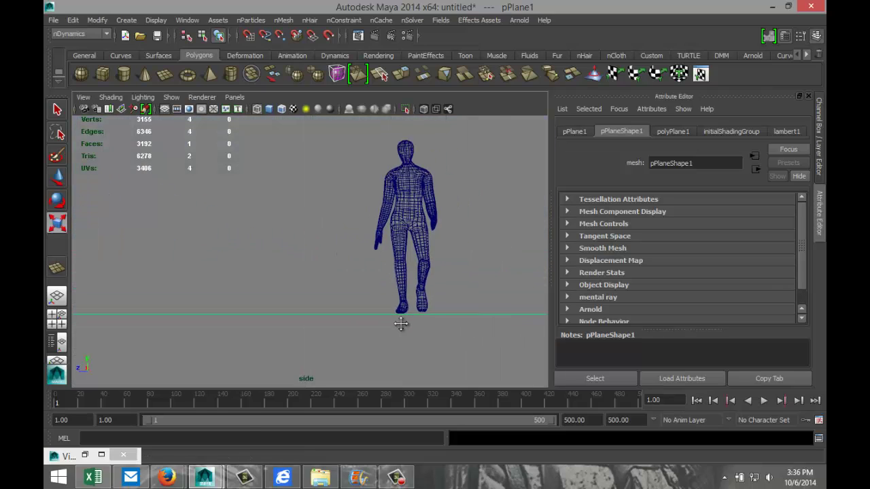
{"action": "left_click", "coordinate": [56, 314]}
{"action": "key", "text": "space"}
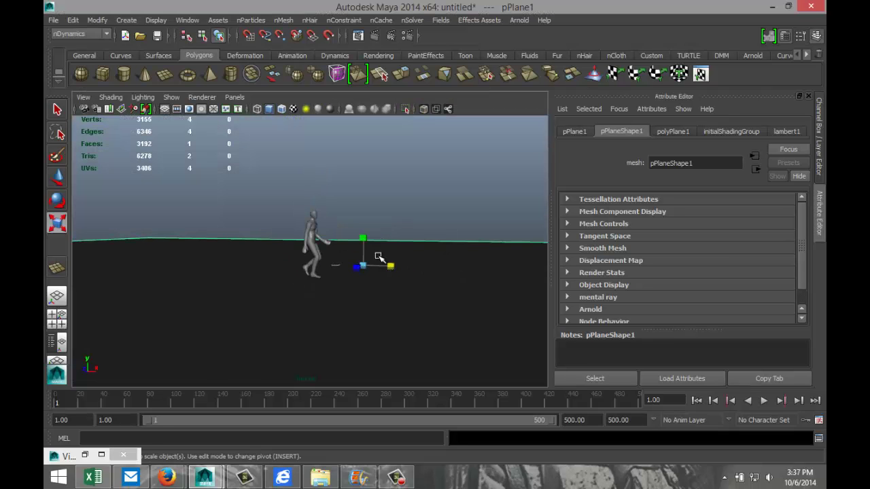
Step: Open the Render Settings at full size and set the renderer to mental ray
{"action": "left_click_drag", "start_coordinate": [428, 272], "coordinate": [412, 286], "text": "alt"}
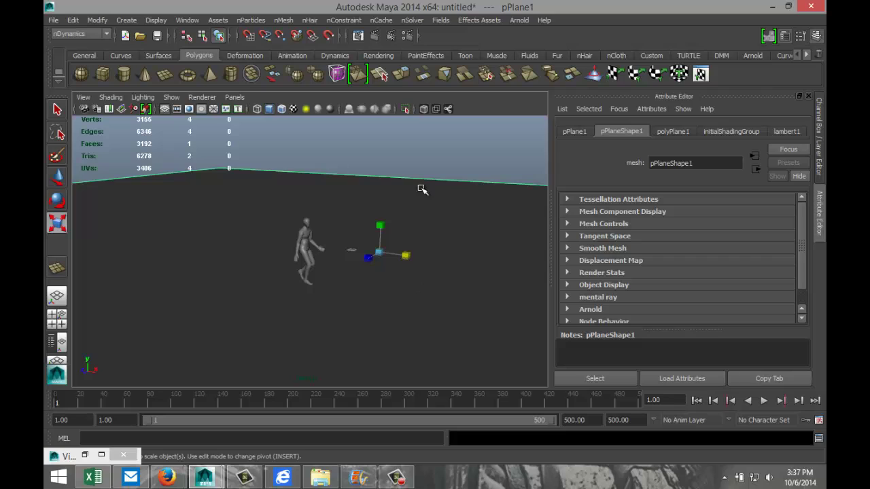
{"action": "left_click", "coordinate": [407, 36]}
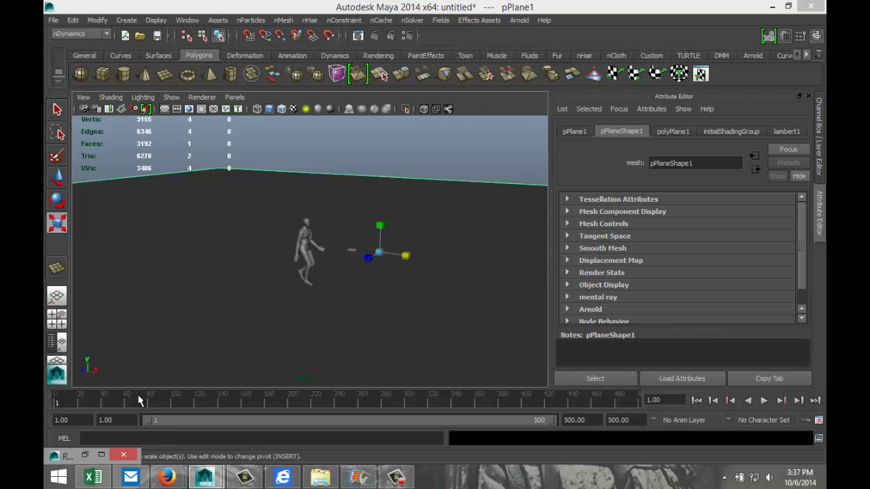
{"action": "left_click", "coordinate": [101, 454]}
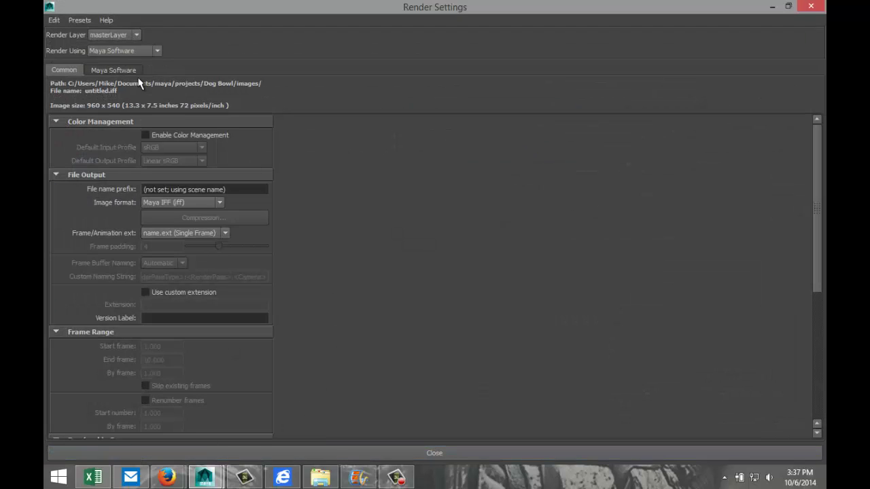
{"action": "left_click", "coordinate": [156, 55]}
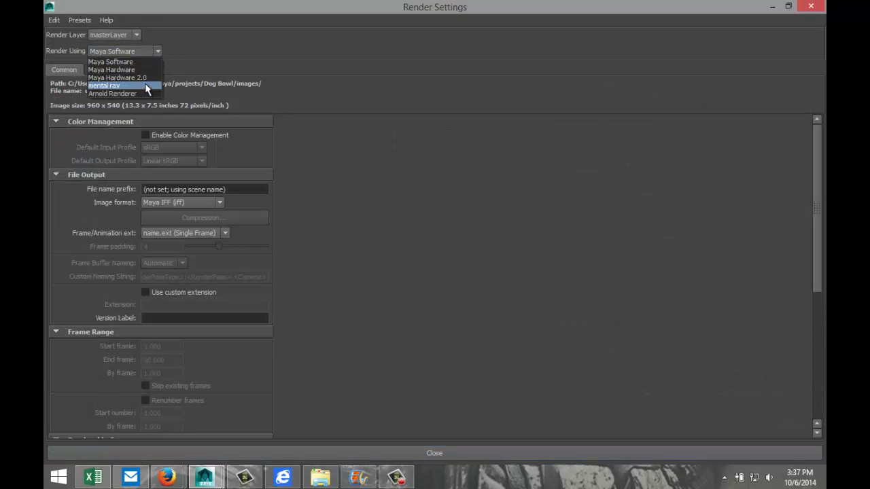
{"action": "left_click", "coordinate": [144, 83]}
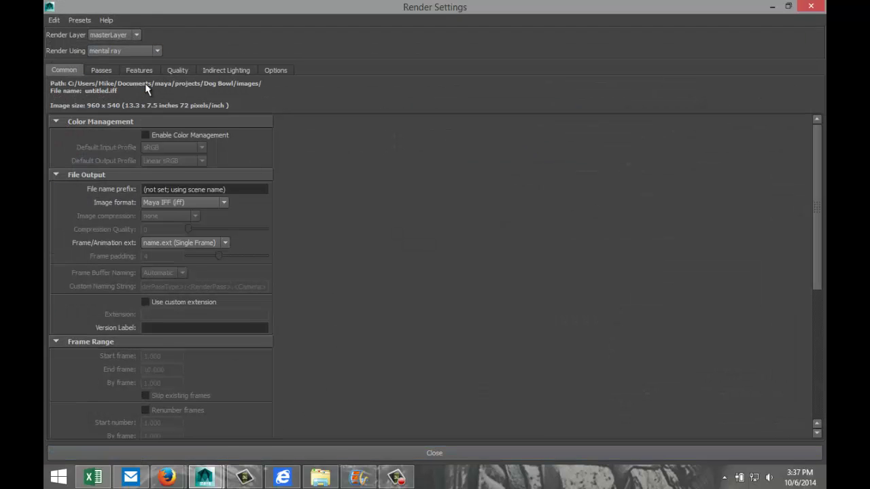
Step: Enable Global Illumination, create a Physical Sun and Sky, and minimize the render settings
{"action": "left_click", "coordinate": [231, 70]}
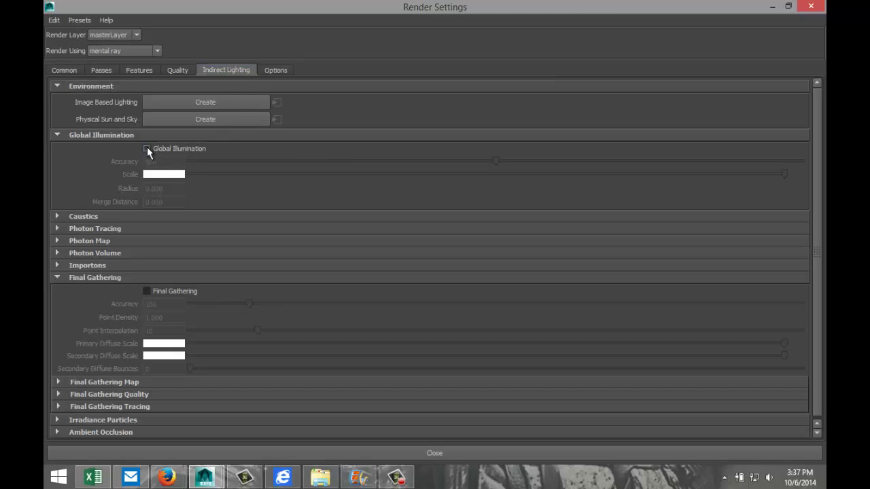
{"action": "left_click", "coordinate": [147, 148]}
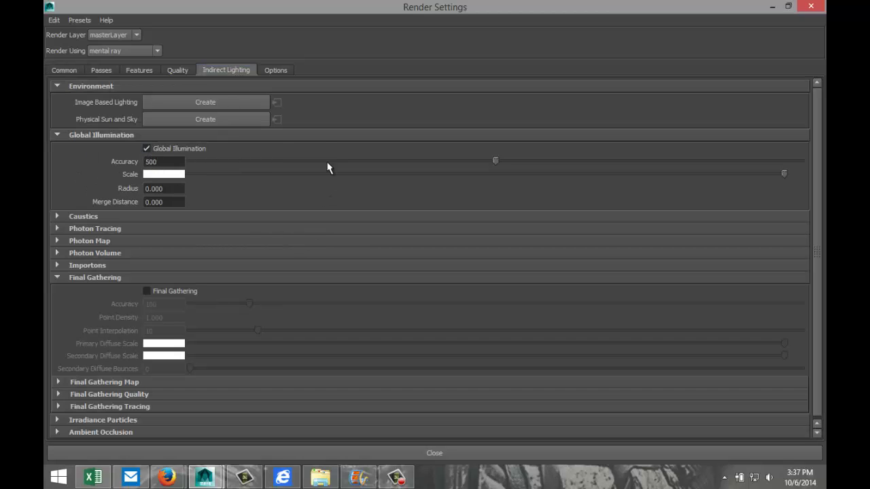
{"action": "left_click", "coordinate": [223, 120]}
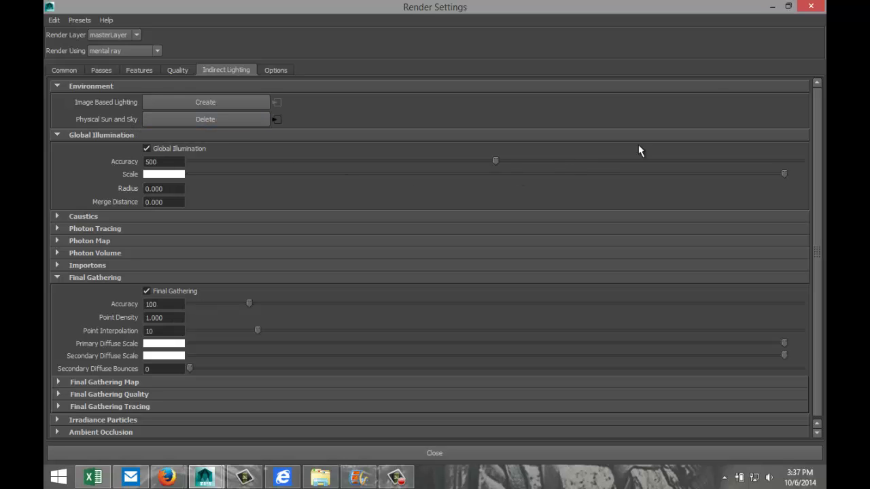
{"action": "left_click", "coordinate": [772, 8]}
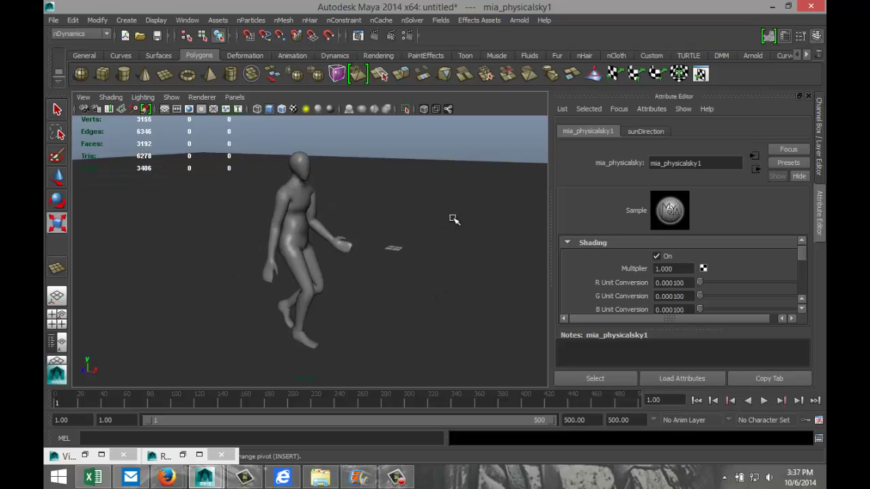
Step: Select the sunDirection light through the Outliner and move it upward above the ground plane
{"action": "scroll", "coordinate": [454, 218], "scroll_direction": "down", "scroll_amount": 2}
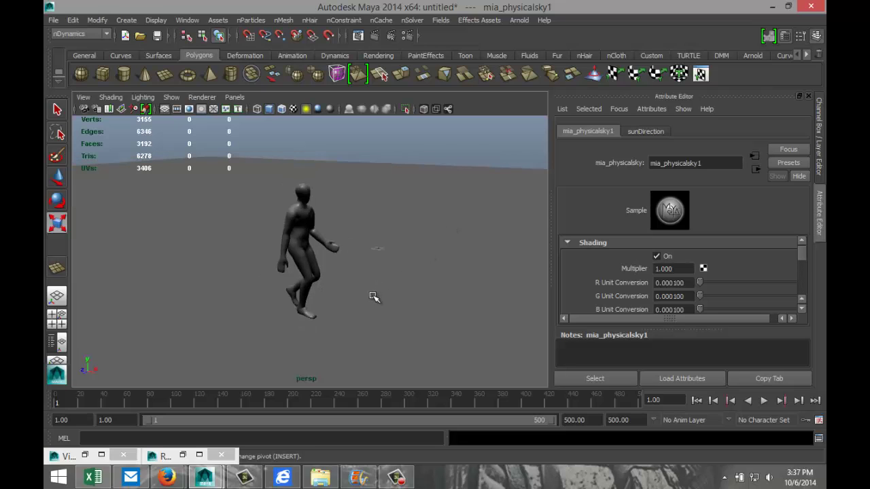
{"action": "mouse_move", "coordinate": [374, 308]}
{"action": "left_mouse_down", "text": "alt"}
{"action": "mouse_move", "coordinate": [350, 320]}
{"action": "mouse_move", "coordinate": [394, 330]}
{"action": "mouse_move", "coordinate": [348, 318]}
{"action": "left_mouse_up", "text": "alt"}
{"action": "scroll", "coordinate": [354, 320], "scroll_direction": "up", "scroll_amount": 2}
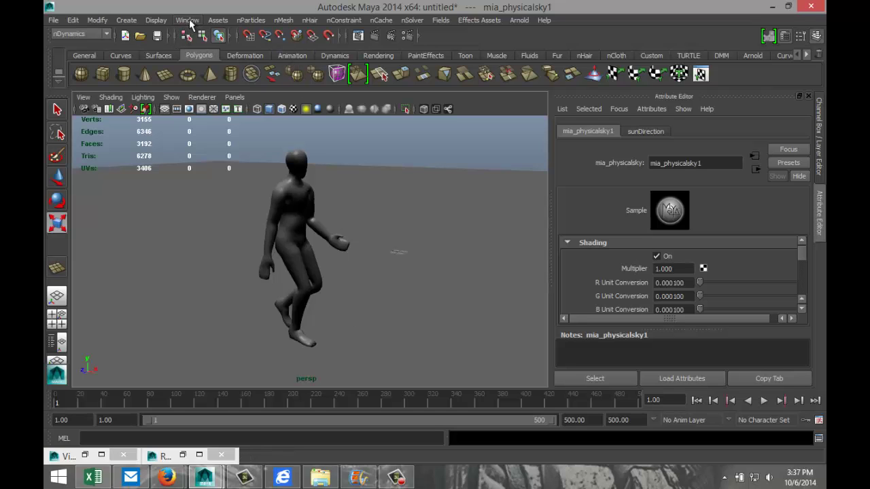
{"action": "left_click", "coordinate": [188, 21]}
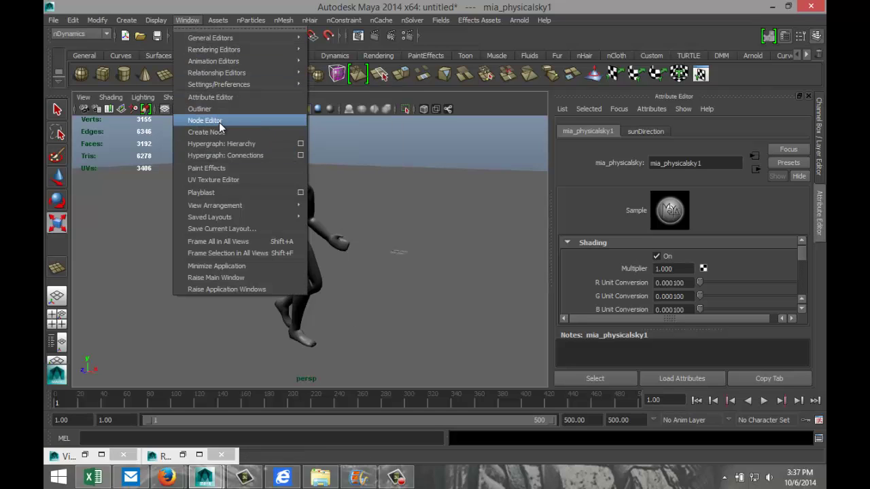
{"action": "left_click", "coordinate": [200, 110]}
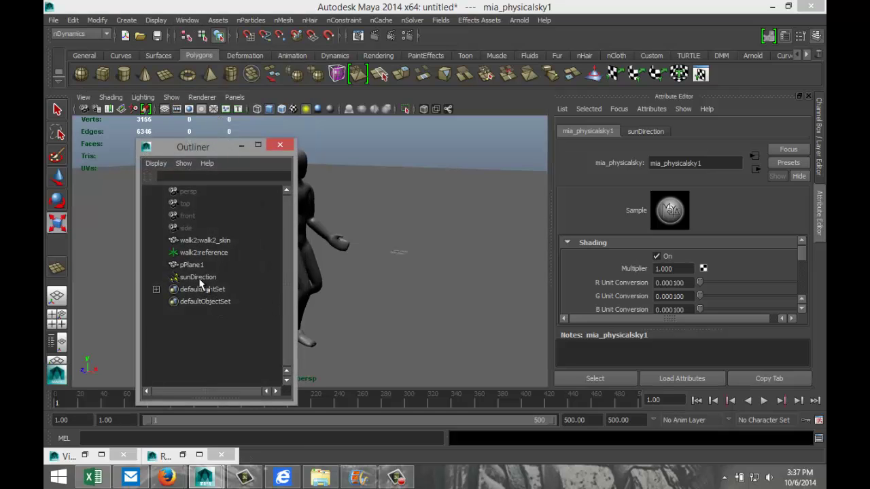
{"action": "left_click", "coordinate": [199, 278]}
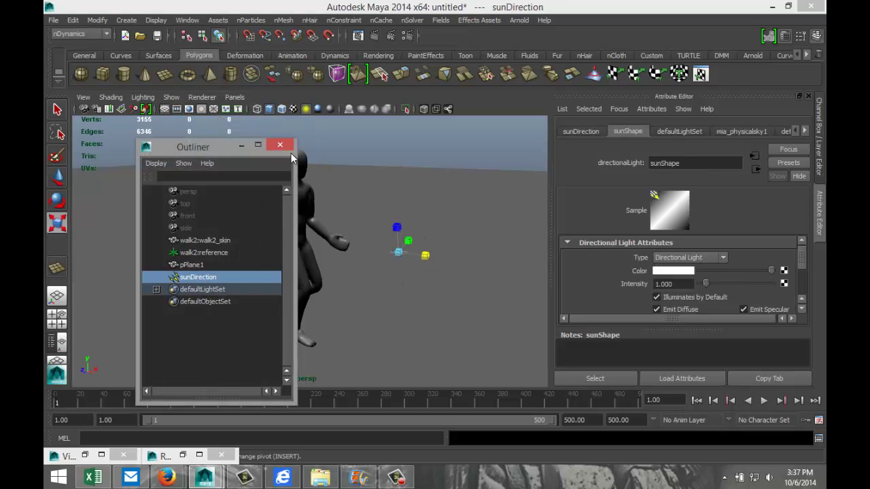
{"action": "left_click", "coordinate": [241, 145]}
{"action": "scroll", "coordinate": [388, 255], "scroll_direction": "down", "scroll_amount": 2}
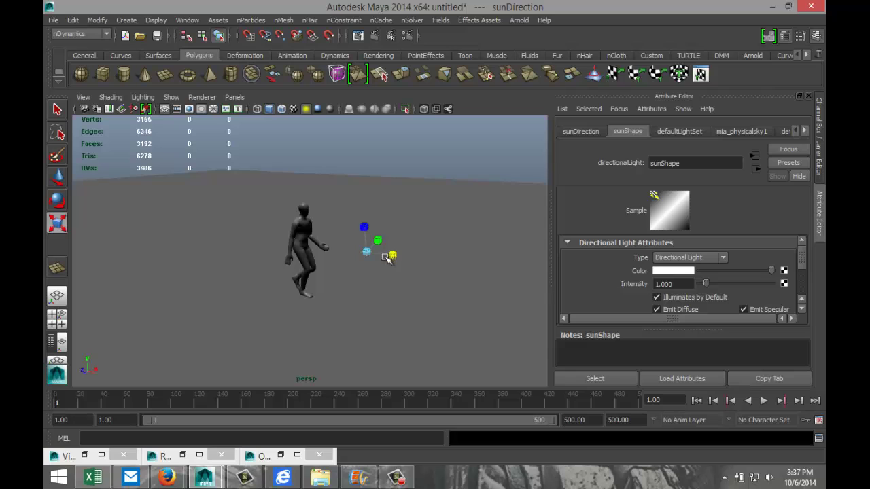
{"action": "key", "text": "w"}
{"action": "left_click_drag", "start_coordinate": [361, 235], "coordinate": [367, 182]}
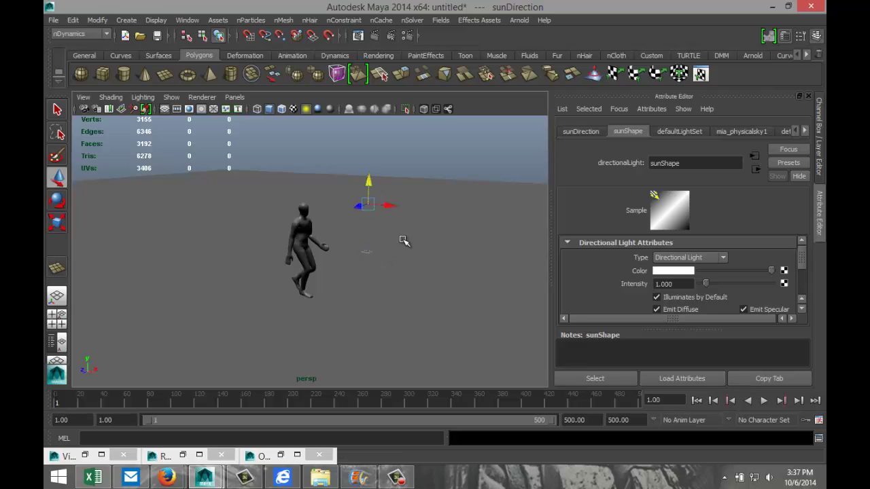
Step: Frame the walking figure closely from above, render the perspective view with mental ray, and close the Render View
{"action": "scroll", "coordinate": [412, 239], "scroll_direction": "up", "scroll_amount": 3}
{"action": "left_click_drag", "start_coordinate": [437, 216], "coordinate": [441, 297], "text": "alt"}
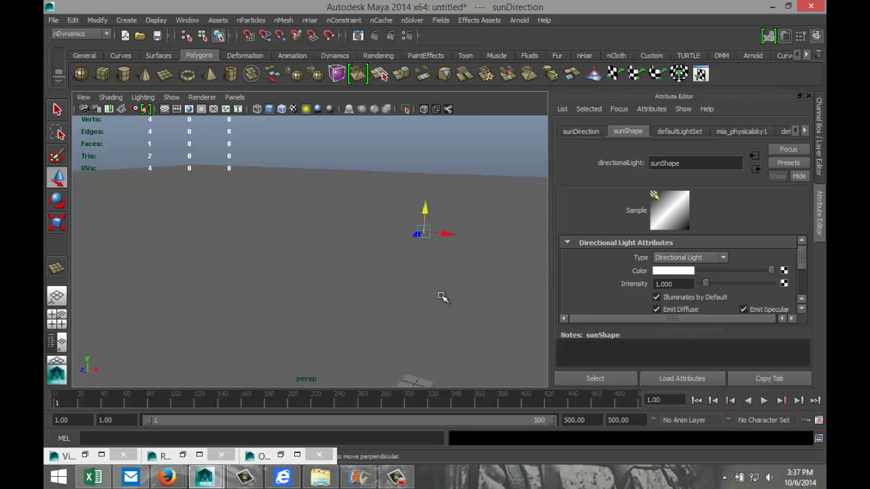
{"action": "key", "text": "a"}
{"action": "scroll", "coordinate": [412, 299], "scroll_direction": "up", "scroll_amount": 10}
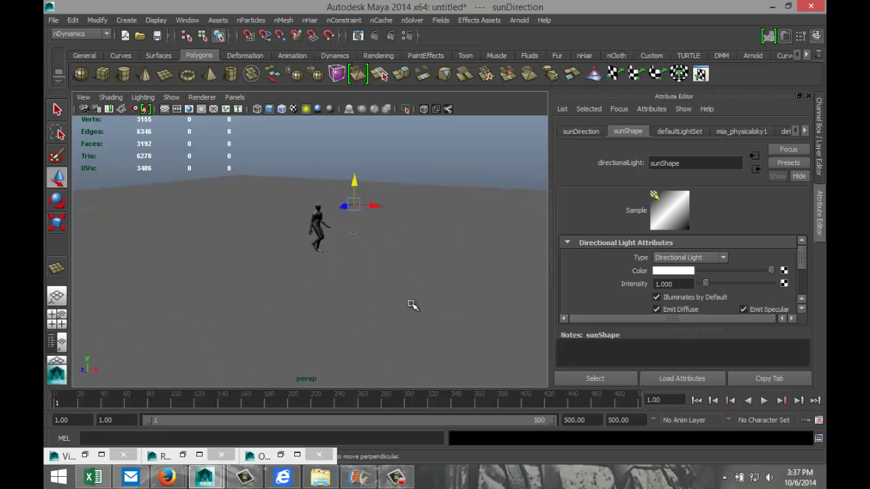
{"action": "left_click_drag", "start_coordinate": [427, 273], "coordinate": [452, 299], "text": "alt"}
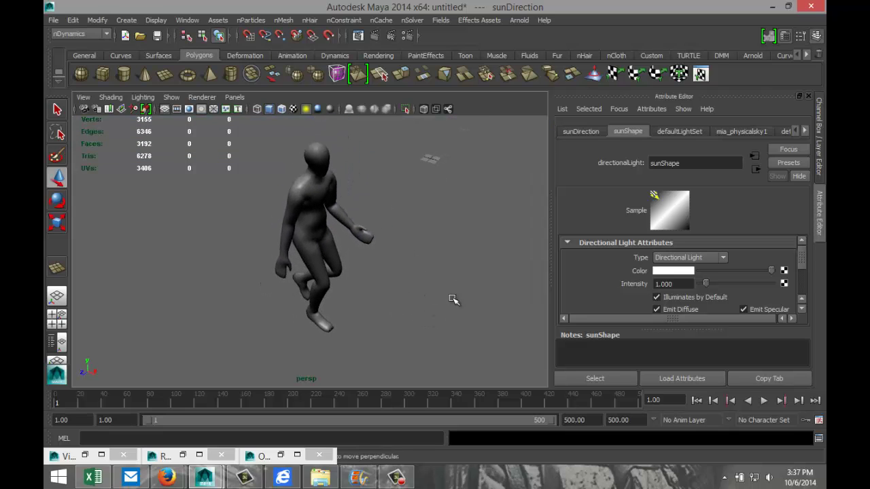
{"action": "left_click", "coordinate": [374, 37]}
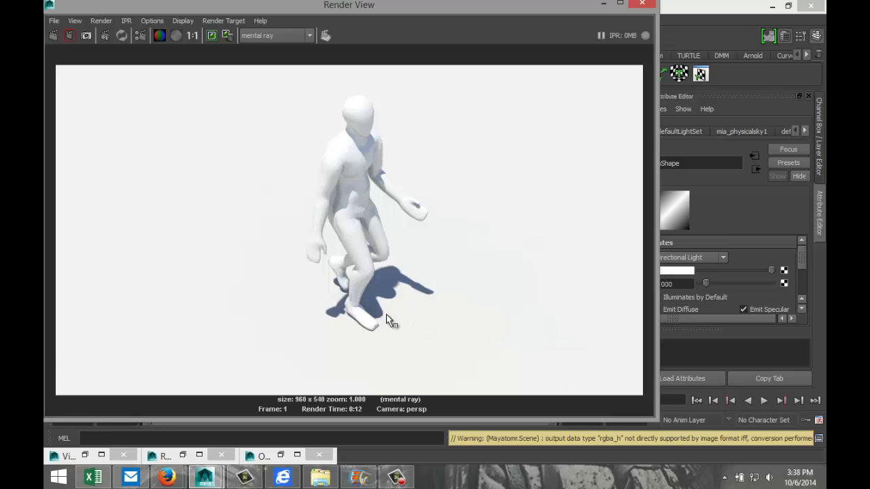
{"action": "left_click", "coordinate": [642, 6]}
Step: Select the walking figure mesh and make it an nCloth object
{"action": "scroll", "coordinate": [419, 226], "scroll_direction": "down", "scroll_amount": 4}
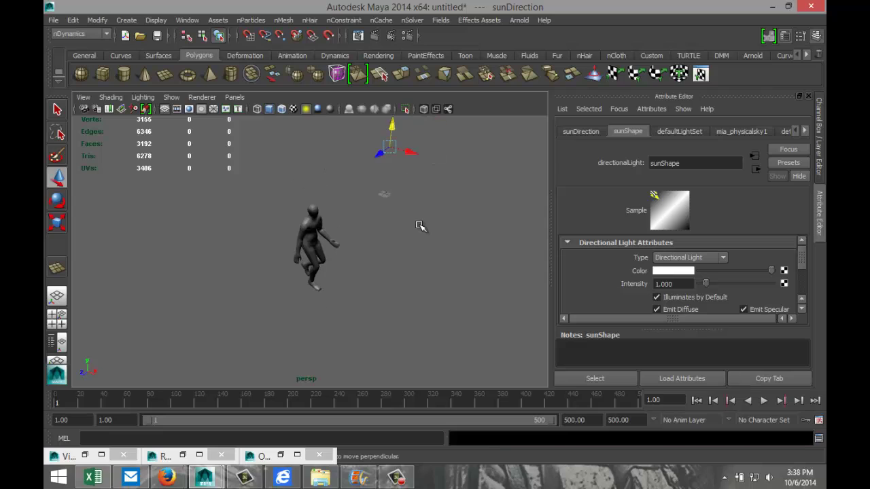
{"action": "scroll", "coordinate": [419, 226], "scroll_direction": "up", "scroll_amount": 2}
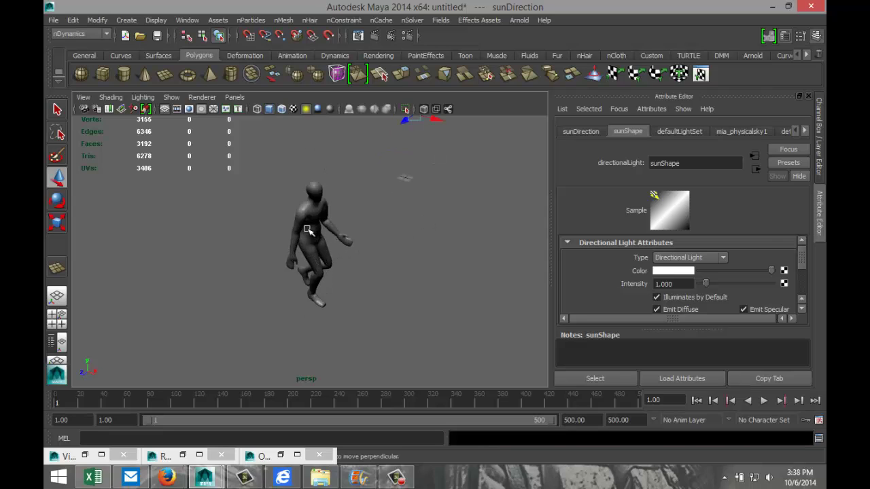
{"action": "left_click", "coordinate": [307, 231]}
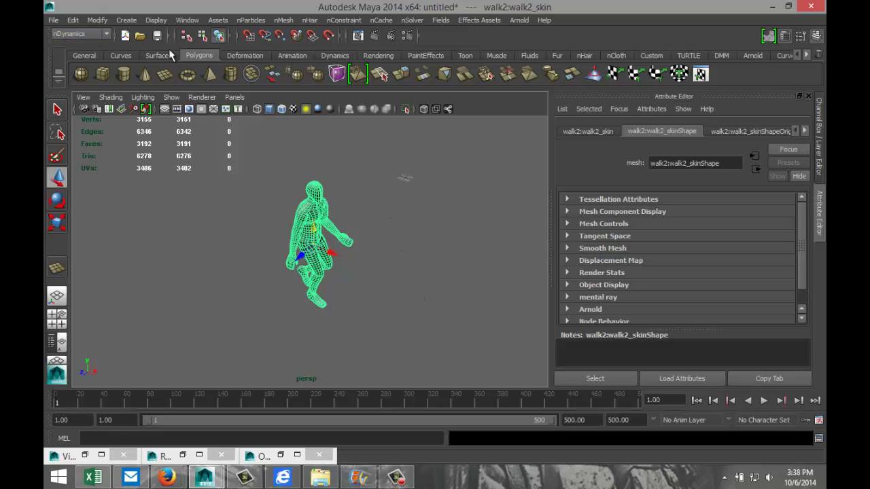
{"action": "left_click", "coordinate": [285, 21]}
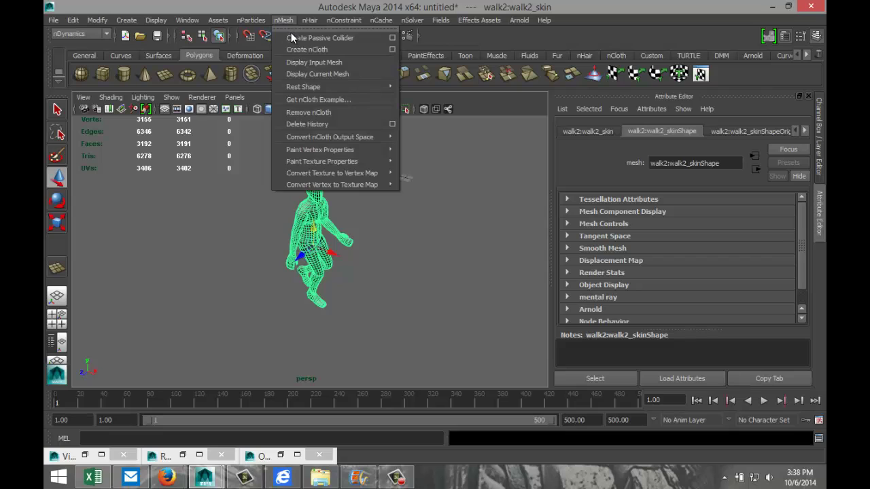
{"action": "left_click", "coordinate": [306, 48]}
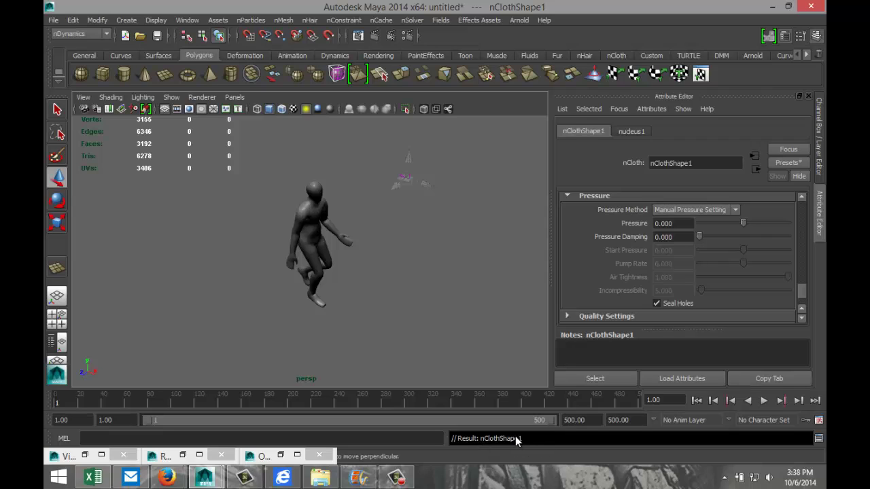
Step: Select the figure and enable Use Plane for the ground plane of its nucleus1 solver
{"action": "left_click", "coordinate": [316, 221]}
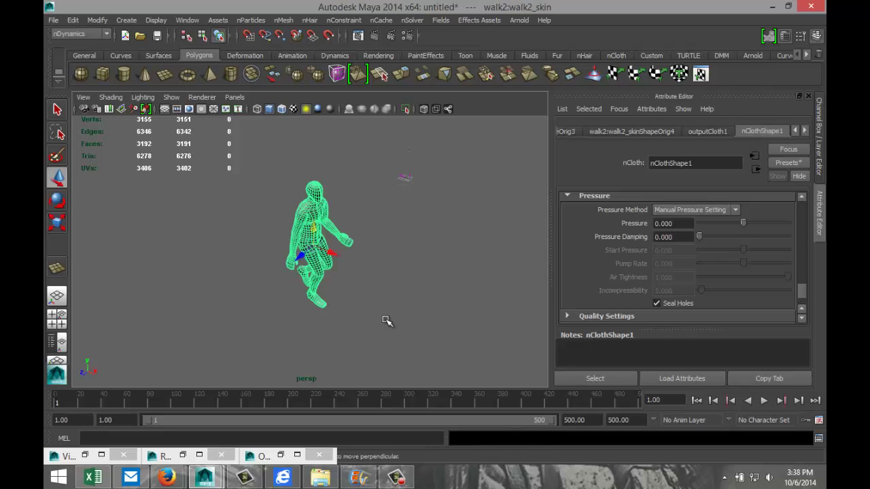
{"action": "mouse_move", "coordinate": [371, 322]}
{"action": "left_mouse_down", "text": "alt"}
{"action": "mouse_move", "coordinate": [390, 301]}
{"action": "mouse_move", "coordinate": [365, 320]}
{"action": "mouse_move", "coordinate": [376, 325]}
{"action": "left_mouse_up", "text": "alt"}
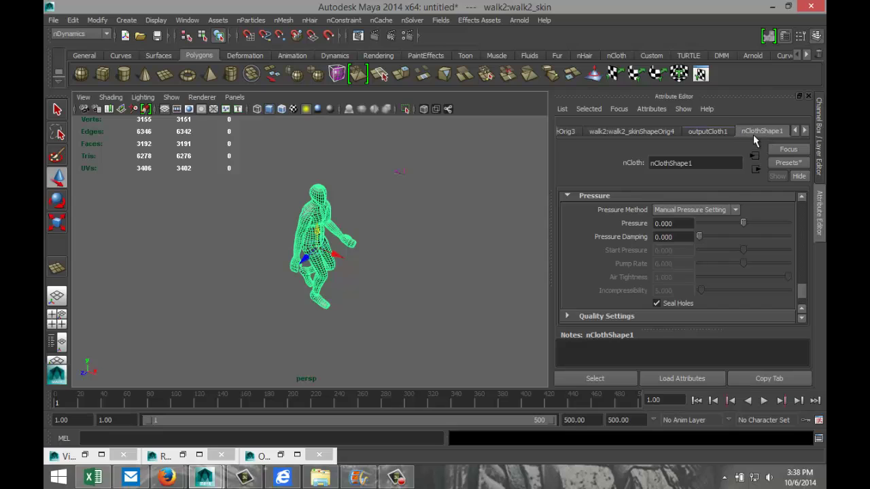
{"action": "left_click", "coordinate": [805, 131]}
{"action": "left_click", "coordinate": [771, 131]}
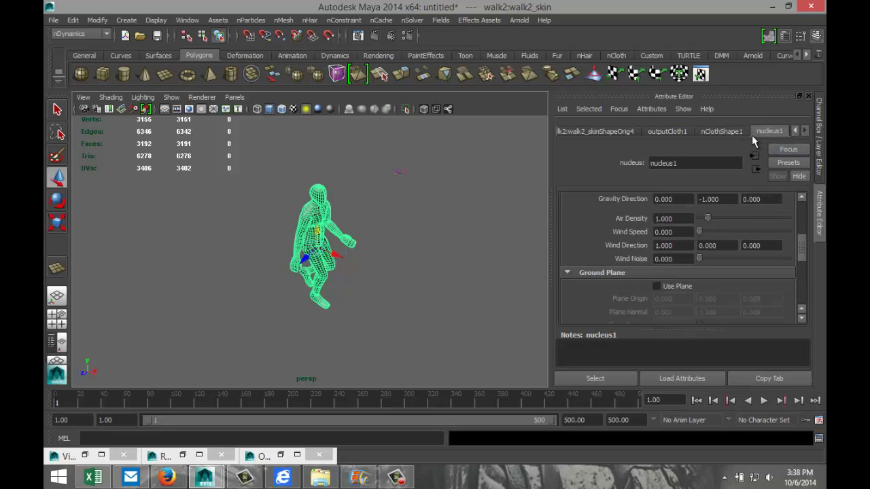
{"action": "left_click", "coordinate": [657, 287]}
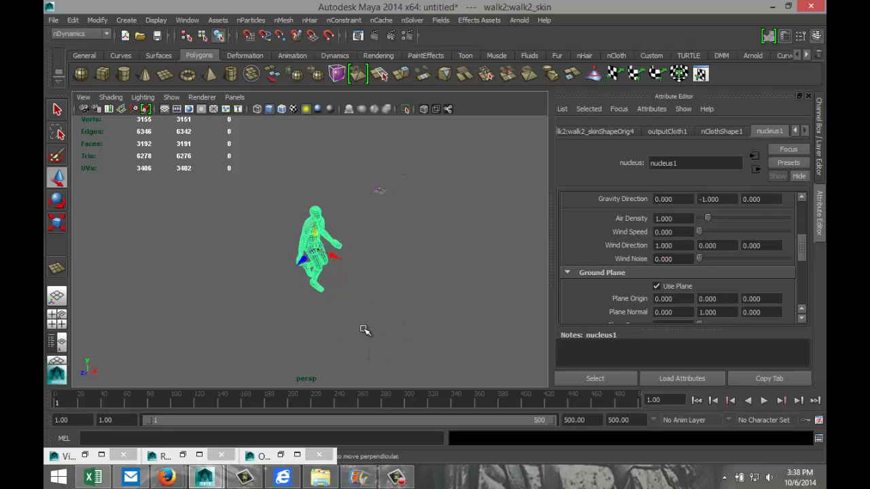
{"action": "scroll", "coordinate": [365, 330], "scroll_direction": "up", "scroll_amount": 3}
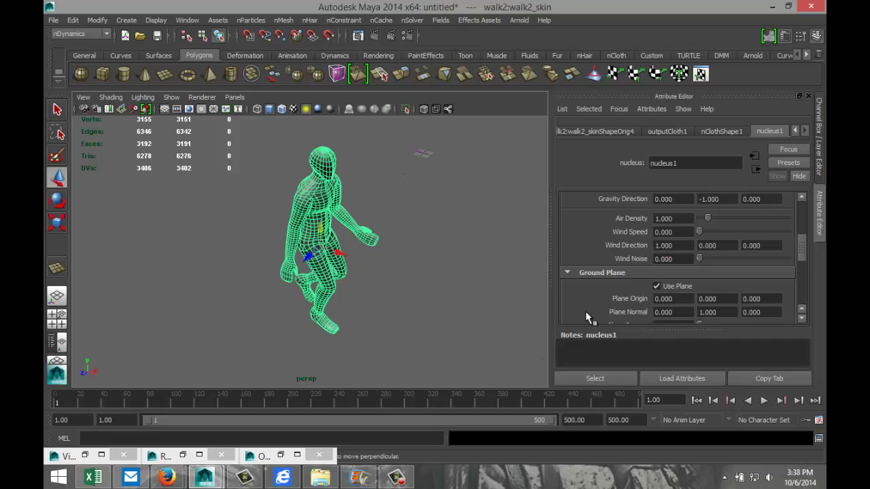
Step: Add a Gravity field that affects the selected cloth figure
{"action": "left_click", "coordinate": [440, 19]}
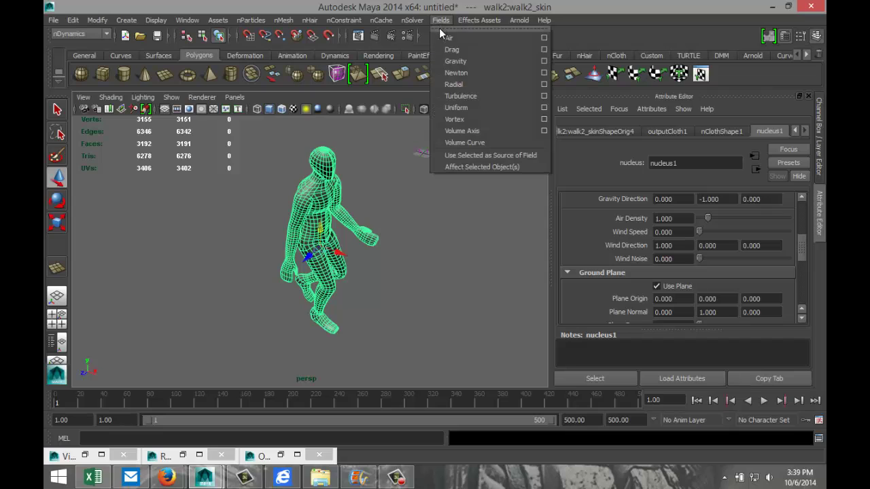
{"action": "left_click", "coordinate": [481, 63]}
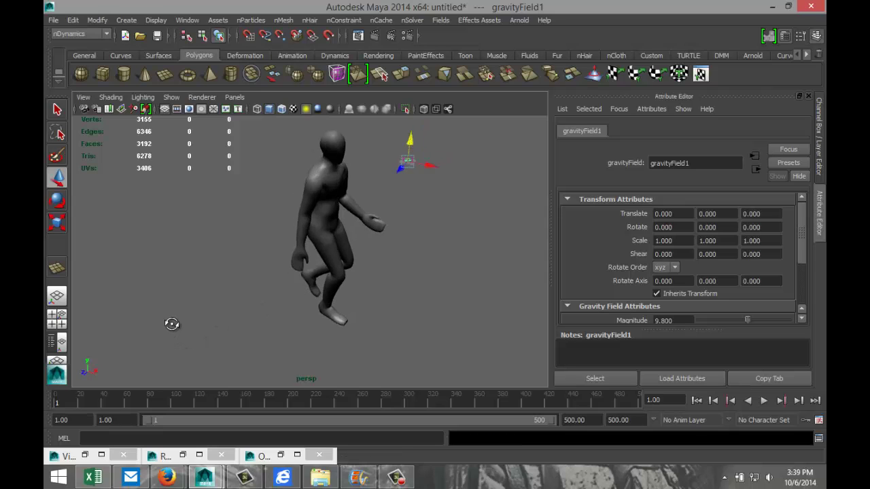
{"action": "left_click_drag", "start_coordinate": [161, 357], "coordinate": [198, 337], "text": "alt"}
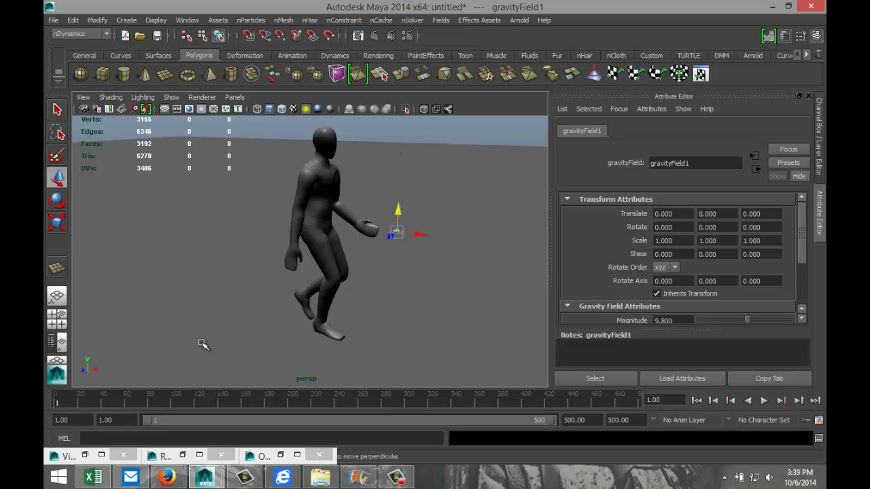
Step: Play the cloth simulation to watch the figure react to gravity, stop it, and rewind to frame 1
{"action": "scroll", "coordinate": [202, 345], "scroll_direction": "down", "scroll_amount": 3}
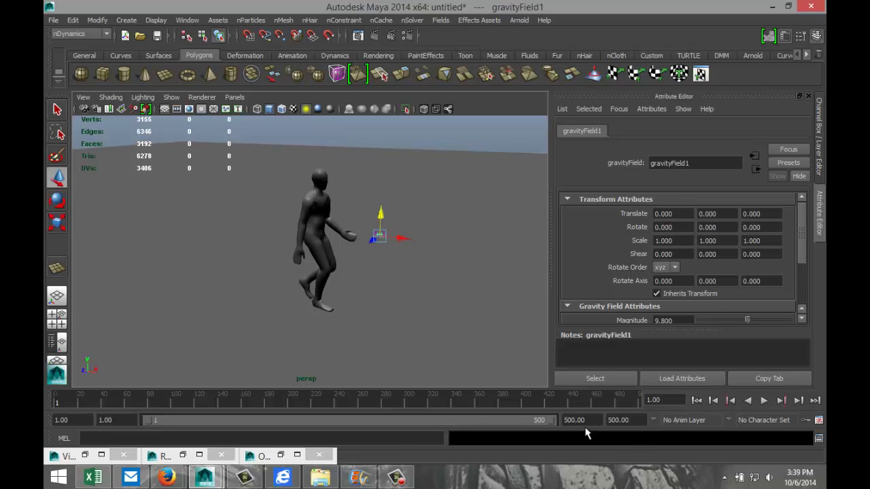
{"action": "left_click", "coordinate": [764, 400]}
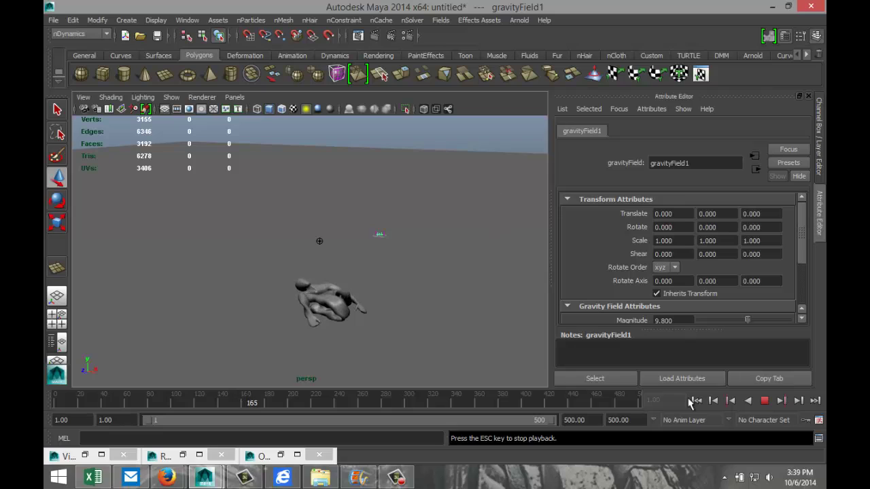
{"action": "left_click", "coordinate": [764, 400]}
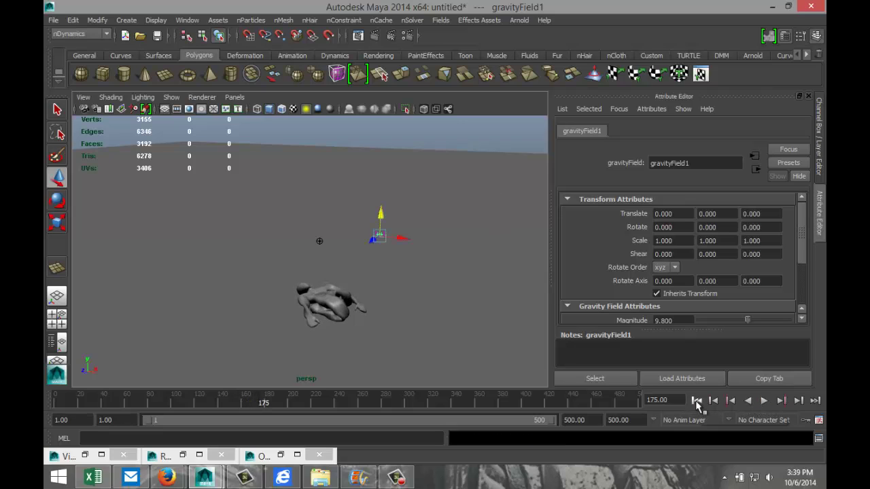
{"action": "left_click", "coordinate": [697, 401]}
Step: Select the cloth figure, delete its construction history, and clear the selection
{"action": "scroll", "coordinate": [410, 306], "scroll_direction": "up", "scroll_amount": 5}
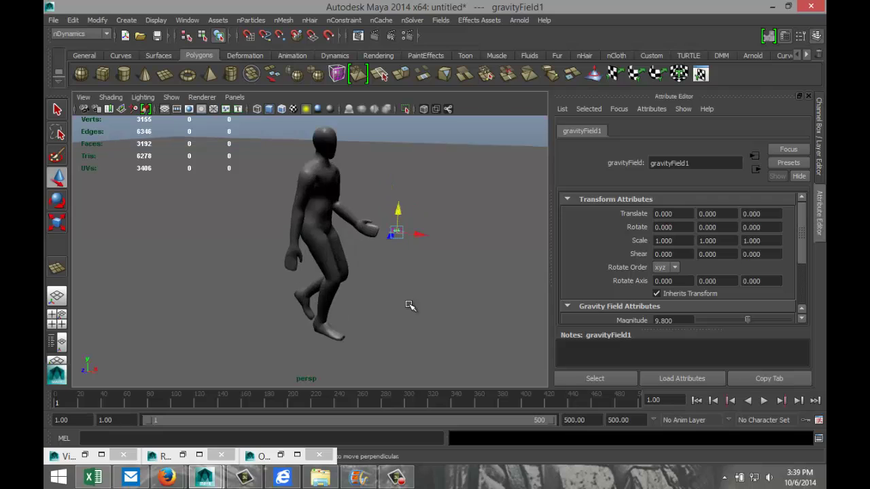
{"action": "scroll", "coordinate": [412, 305], "scroll_direction": "down", "scroll_amount": 4}
{"action": "middle_click_drag", "start_coordinate": [412, 306], "coordinate": [426, 331], "text": "alt"}
{"action": "scroll", "coordinate": [431, 332], "scroll_direction": "down", "scroll_amount": 4}
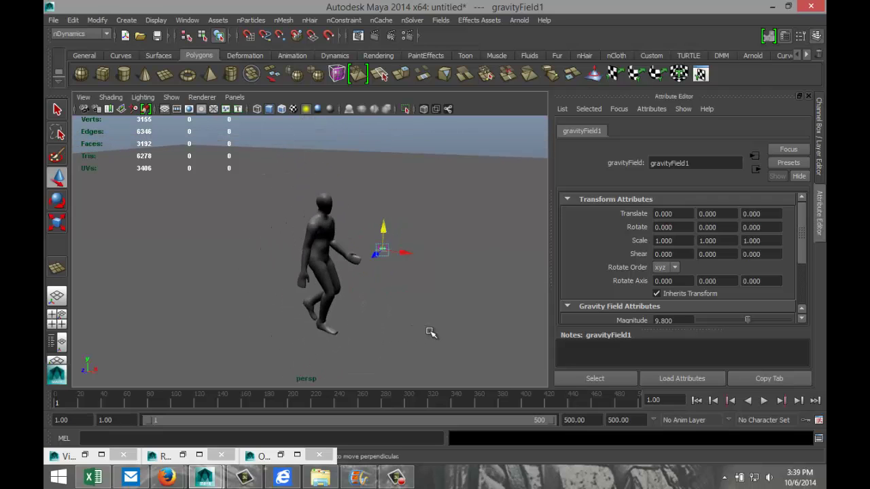
{"action": "scroll", "coordinate": [429, 333], "scroll_direction": "up", "scroll_amount": 2}
{"action": "left_click", "coordinate": [324, 253]}
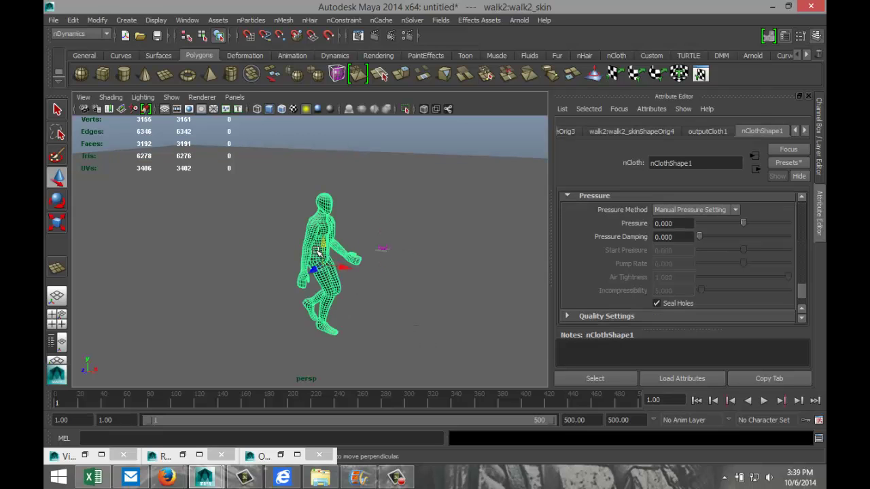
{"action": "left_click", "coordinate": [73, 19]}
{"action": "mouse_move", "coordinate": [143, 149]}
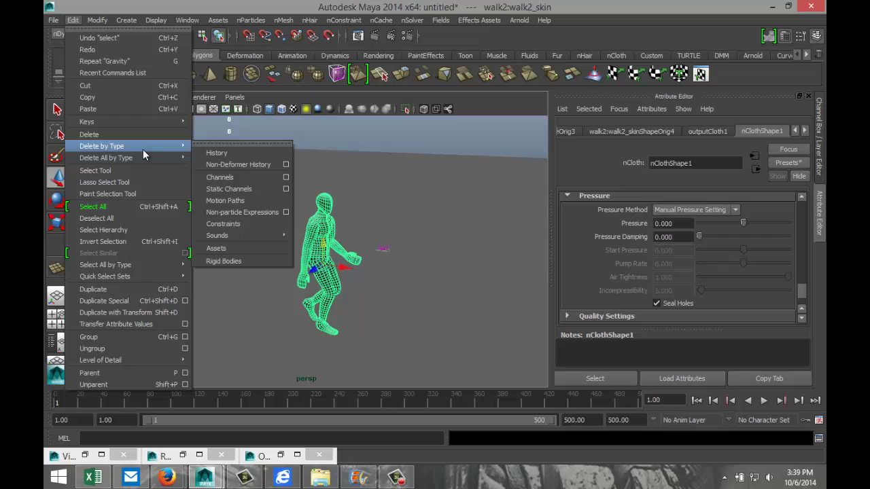
{"action": "left_click", "coordinate": [216, 152]}
{"action": "left_click", "coordinate": [420, 273]}
Step: Reselect the figure and lower the gravity of its nucleus1 solver to the slider's minimum
{"action": "left_click", "coordinate": [323, 242]}
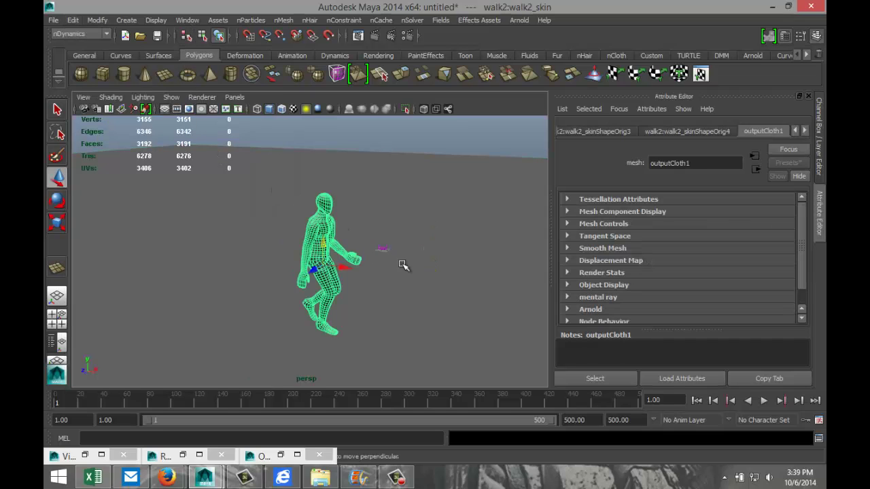
{"action": "left_click", "coordinate": [804, 131]}
{"action": "left_click", "coordinate": [804, 131]}
{"action": "left_click", "coordinate": [763, 133]}
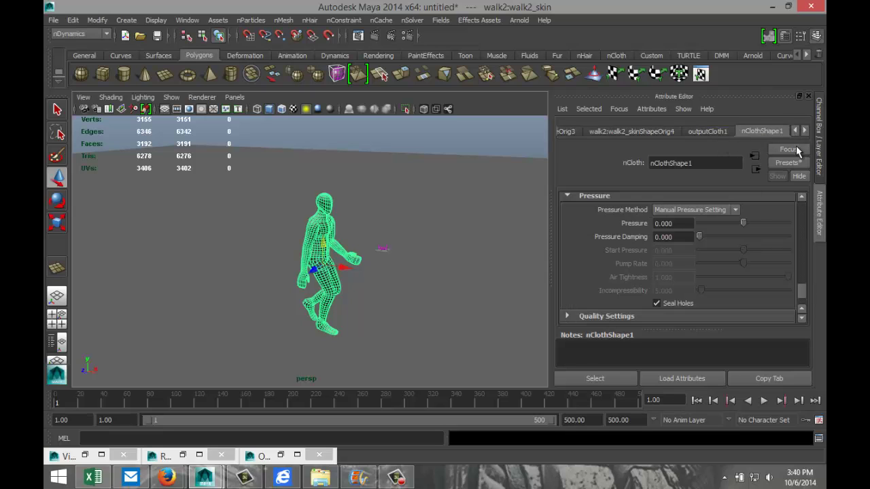
{"action": "left_click", "coordinate": [804, 132]}
{"action": "left_click", "coordinate": [772, 131]}
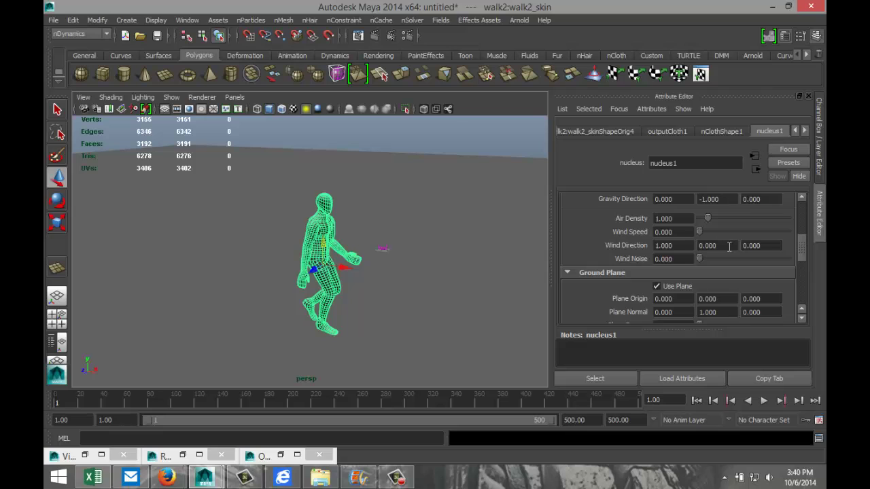
{"action": "scroll", "coordinate": [727, 246], "scroll_direction": "down", "scroll_amount": 3}
{"action": "scroll", "coordinate": [726, 246], "scroll_direction": "up", "scroll_amount": 4}
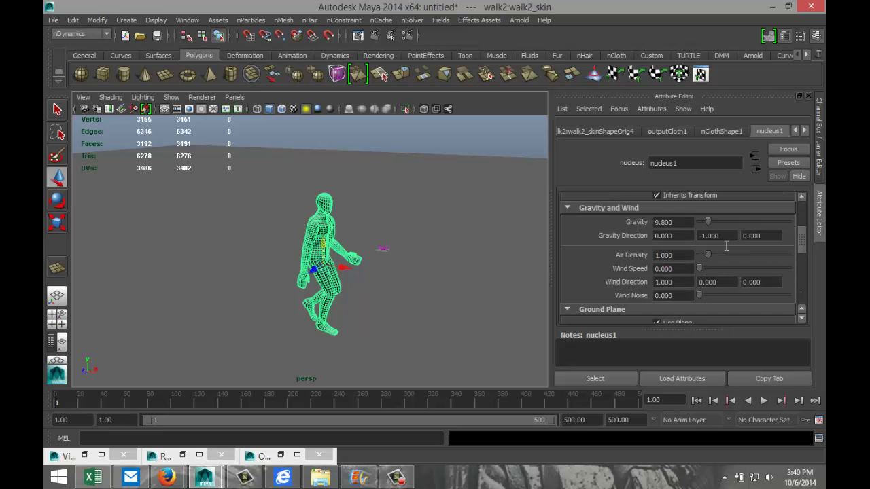
{"action": "scroll", "coordinate": [726, 246], "scroll_direction": "up", "scroll_amount": 2}
{"action": "scroll", "coordinate": [724, 251], "scroll_direction": "down", "scroll_amount": 2}
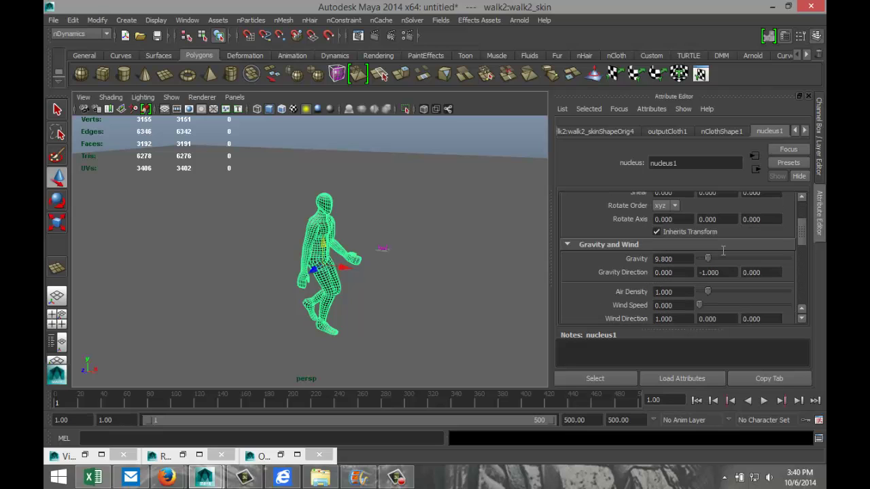
{"action": "scroll", "coordinate": [723, 252], "scroll_direction": "down", "scroll_amount": 1}
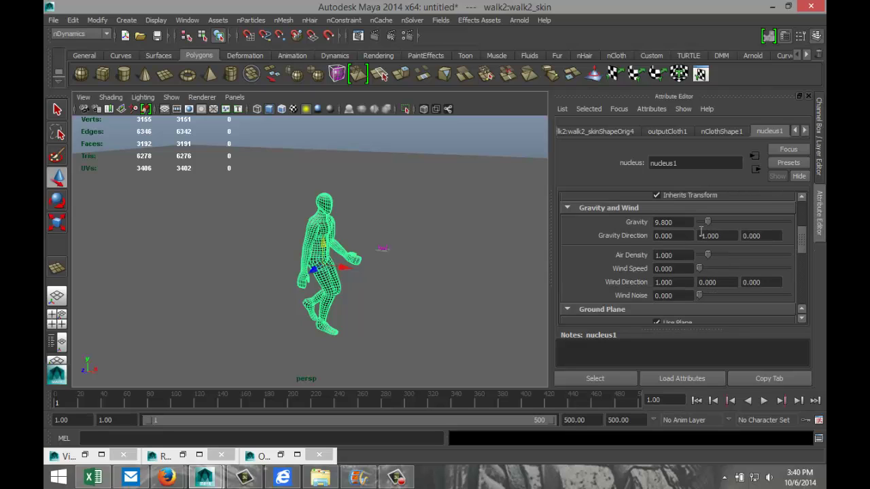
{"action": "left_click_drag", "start_coordinate": [706, 224], "coordinate": [698, 223]}
Step: Set the Pressure of the figure's nClothShape1 node to 8, keeping the Manual Pressure Setting method
{"action": "scroll", "coordinate": [736, 263], "scroll_direction": "down", "scroll_amount": 2}
{"action": "scroll", "coordinate": [740, 263], "scroll_direction": "down", "scroll_amount": 5}
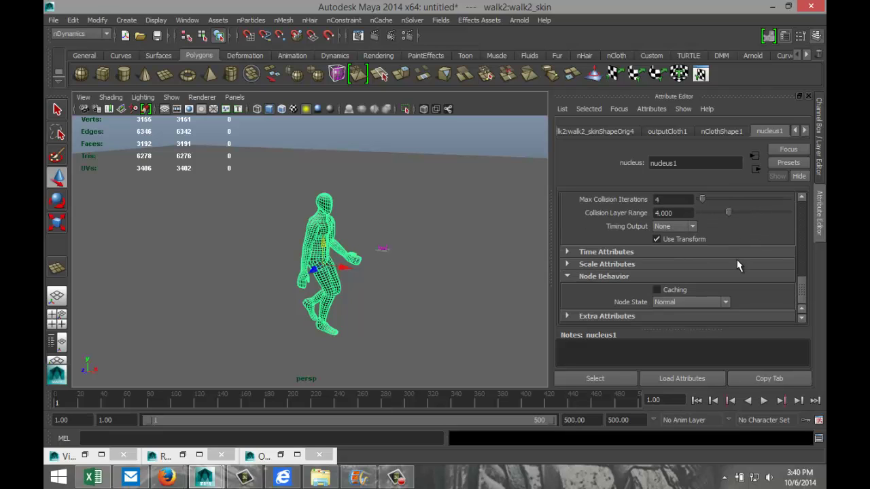
{"action": "left_click", "coordinate": [723, 133]}
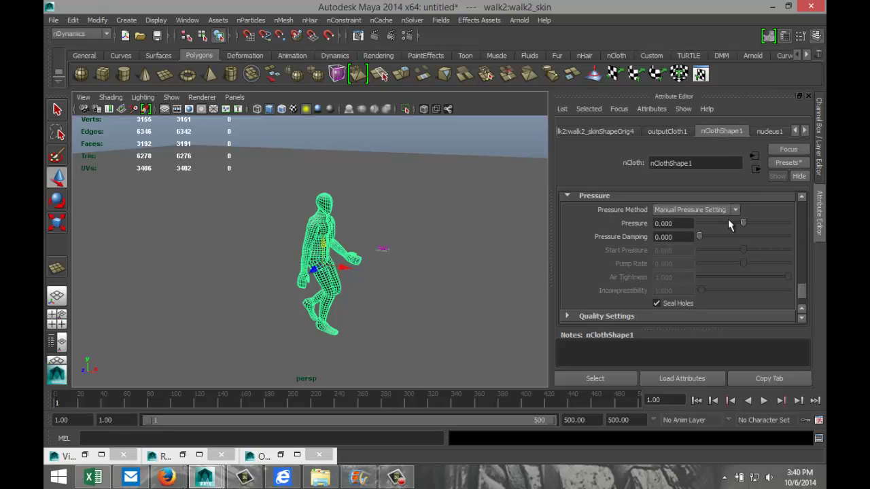
{"action": "scroll", "coordinate": [732, 247], "scroll_direction": "down", "scroll_amount": 2}
{"action": "scroll", "coordinate": [732, 243], "scroll_direction": "up", "scroll_amount": 5}
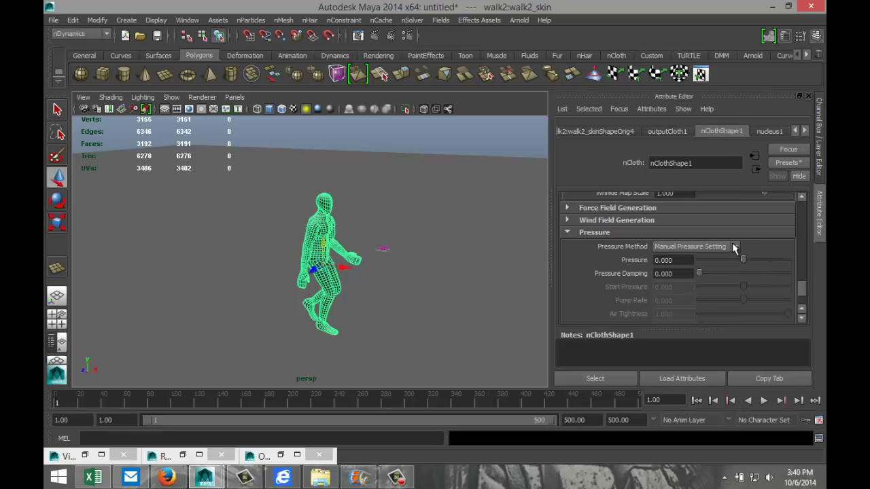
{"action": "scroll", "coordinate": [732, 245], "scroll_direction": "down", "scroll_amount": 1}
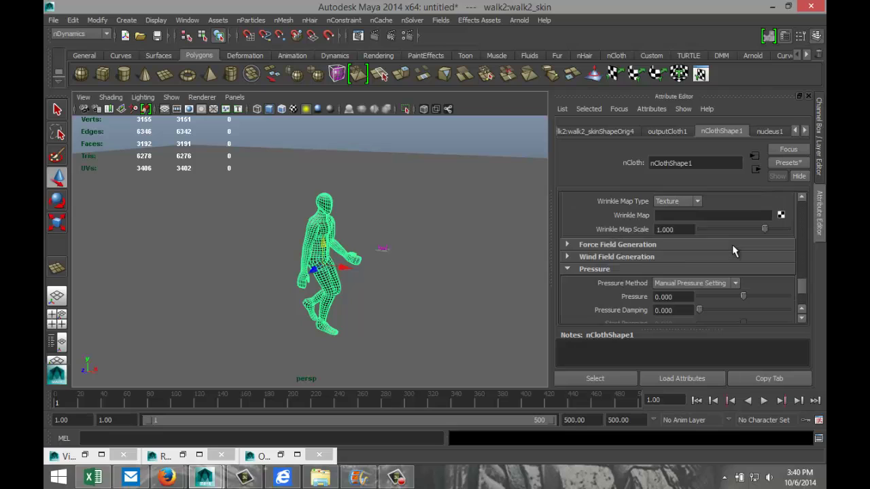
{"action": "scroll", "coordinate": [732, 245], "scroll_direction": "down", "scroll_amount": 1}
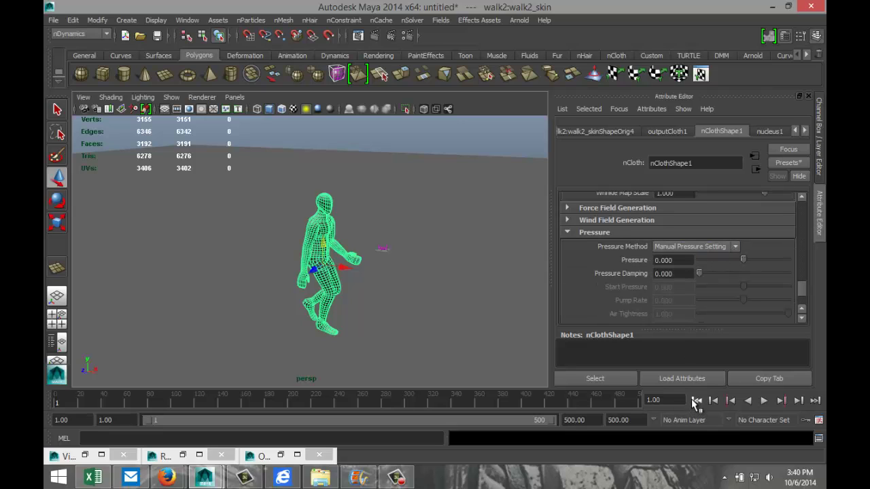
{"action": "left_click", "coordinate": [689, 260]}
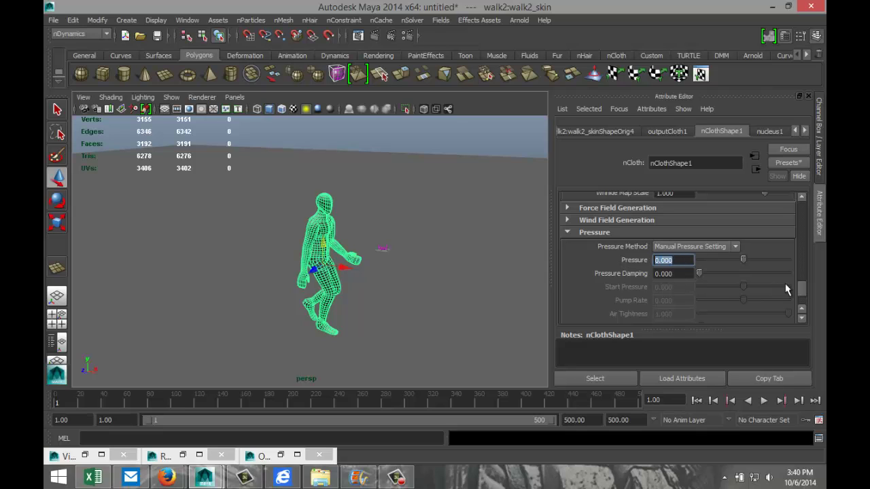
{"action": "type", "text": "8"}
Step: Play the simulation with the changed cloth settings, stop it, and return to the first frame
{"action": "left_click", "coordinate": [764, 401]}
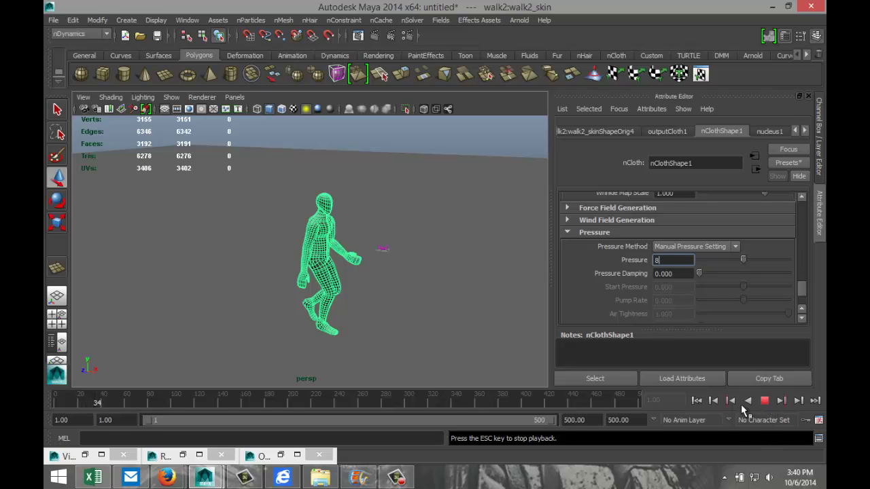
{"action": "key", "text": "Escape"}
{"action": "left_click", "coordinate": [696, 401]}
Step: Select the walking figure in the scene and delete it
{"action": "left_click", "coordinate": [408, 233]}
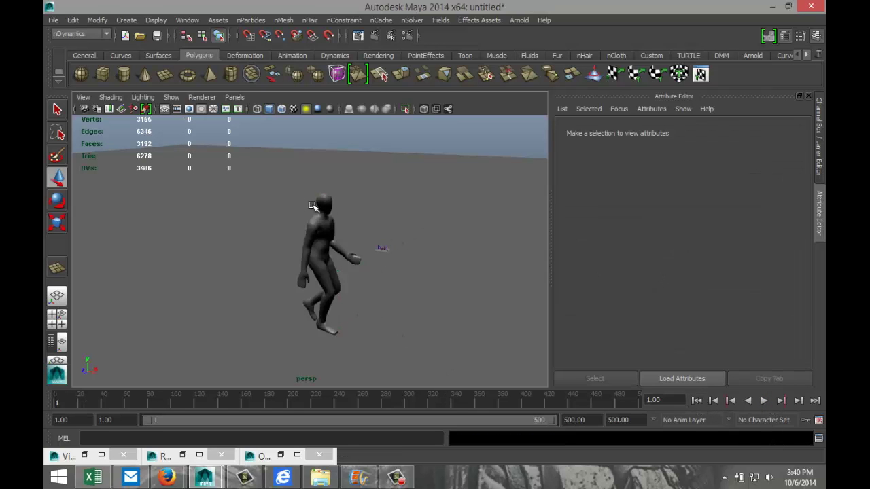
{"action": "left_click", "coordinate": [313, 206]}
{"action": "left_click", "coordinate": [323, 234]}
{"action": "key", "text": "Delete"}
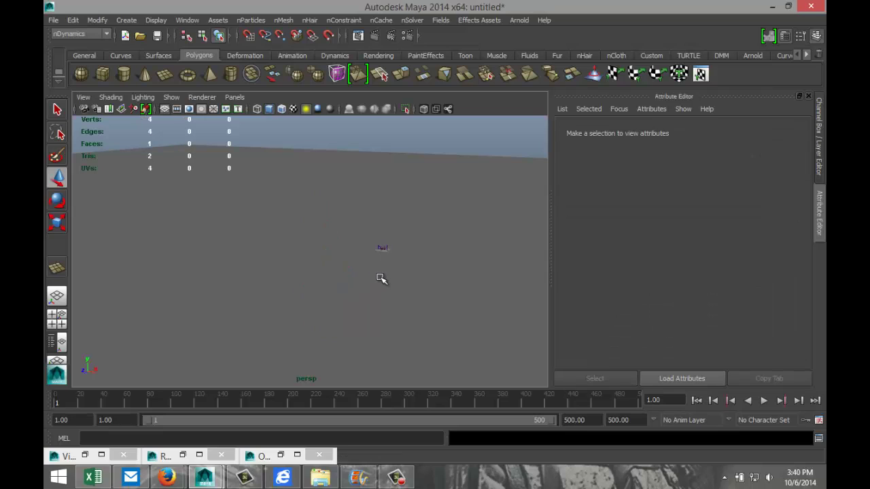
Step: Import the walking figure from the Visor's Mocap Examples into the scene and minimize the Visor
{"action": "left_click", "coordinate": [186, 21]}
{"action": "mouse_move", "coordinate": [214, 39]}
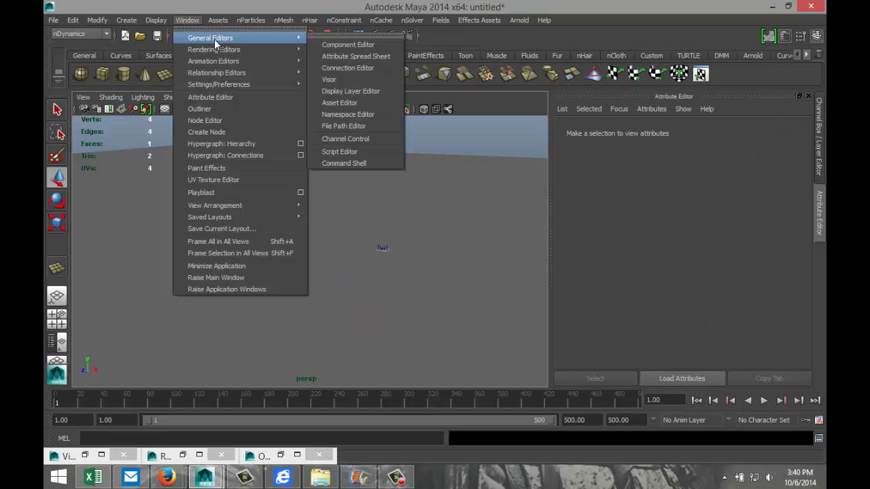
{"action": "left_click", "coordinate": [331, 79]}
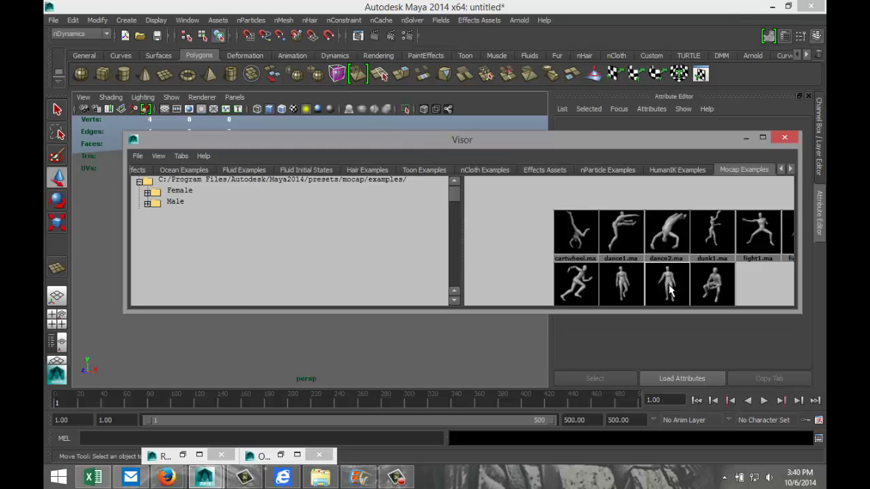
{"action": "middle_click_drag", "start_coordinate": [670, 290], "coordinate": [413, 350]}
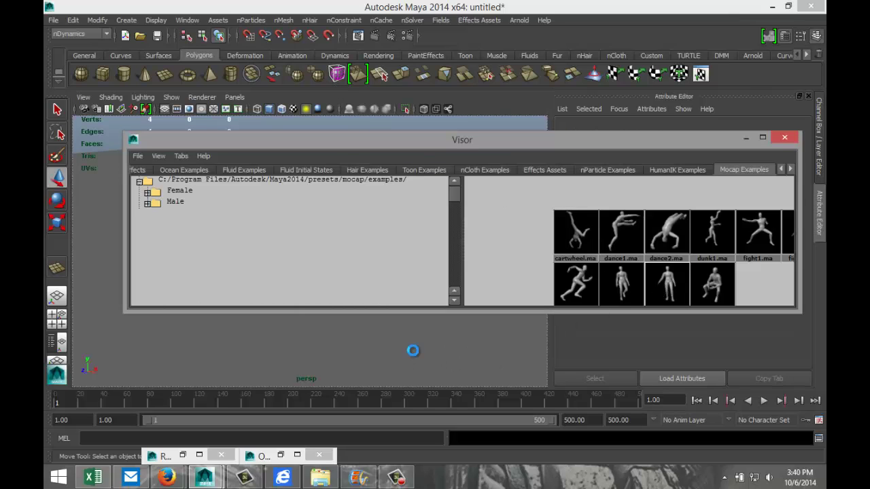
{"action": "left_click", "coordinate": [746, 138]}
Step: Delete the construction history of the imported walking figure and shift its mesh away from the skeleton
{"action": "left_click", "coordinate": [329, 249]}
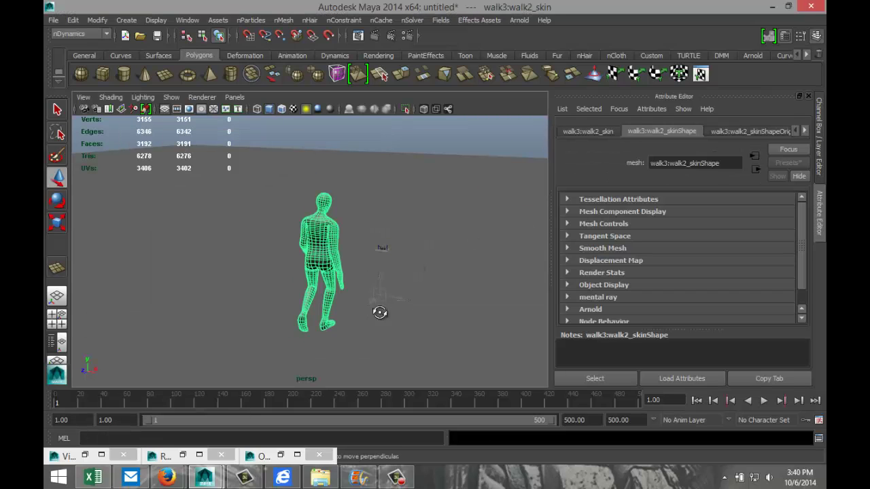
{"action": "left_click_drag", "start_coordinate": [380, 312], "coordinate": [326, 305], "text": "alt"}
{"action": "left_click", "coordinate": [72, 20]}
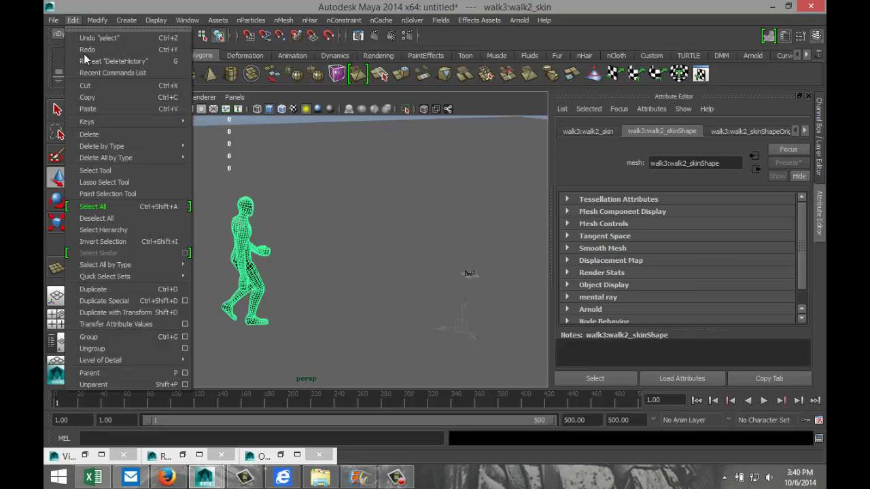
{"action": "mouse_move", "coordinate": [125, 146]}
{"action": "left_click", "coordinate": [216, 152]}
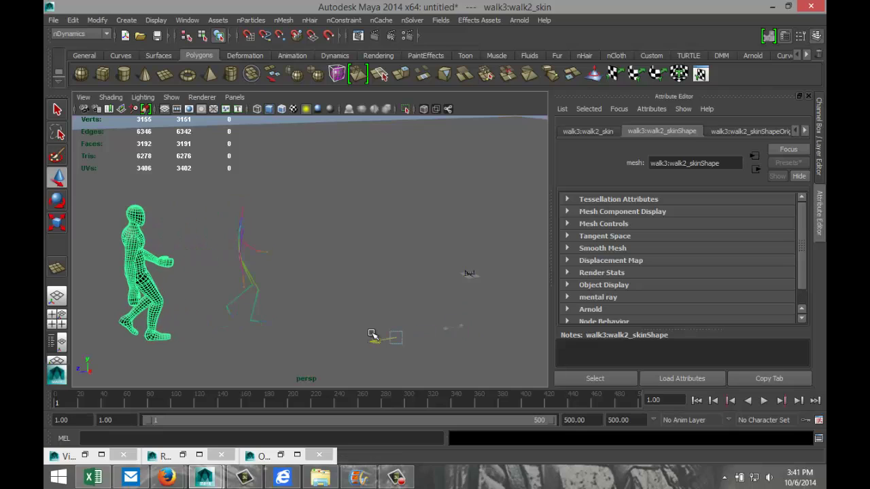
Step: Delete the leftover walk skeleton and move the figure's mesh along its Z axis back towards the middle of the scene
{"action": "left_click_drag", "start_coordinate": [212, 200], "coordinate": [292, 338]}
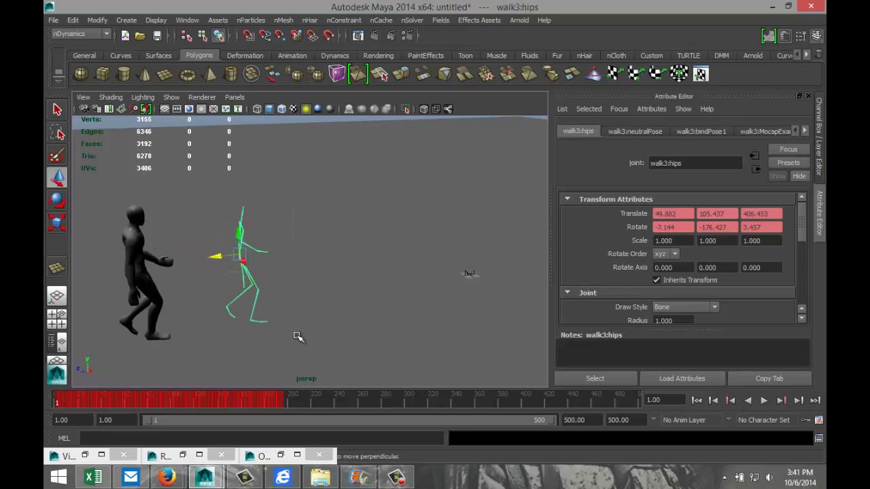
{"action": "key", "text": "Delete"}
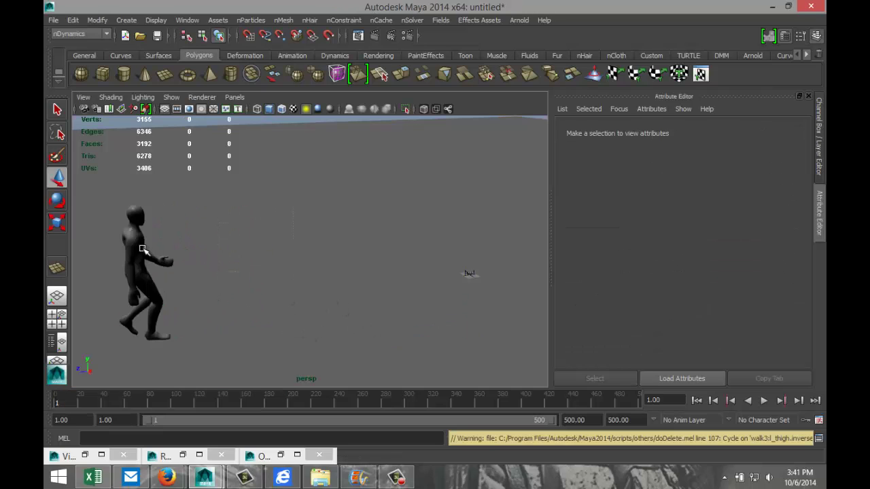
{"action": "left_click", "coordinate": [135, 249]}
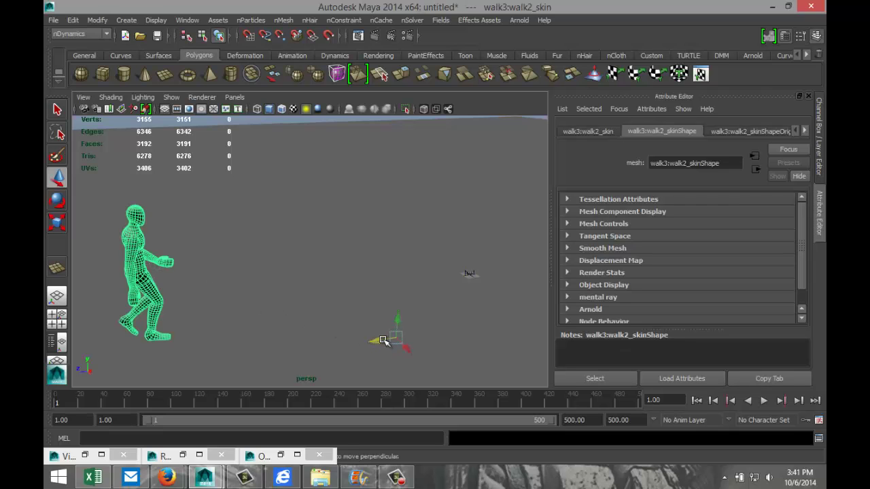
{"action": "left_click_drag", "start_coordinate": [383, 343], "coordinate": [491, 324]}
{"action": "left_click_drag", "start_coordinate": [420, 279], "coordinate": [450, 297], "text": "alt"}
{"action": "scroll", "coordinate": [297, 268], "scroll_direction": "up", "scroll_amount": 3}
{"action": "scroll", "coordinate": [423, 285], "scroll_direction": "down", "scroll_amount": 3}
Step: Convert the selected walking figure into an nCloth object
{"action": "left_click", "coordinate": [444, 198]}
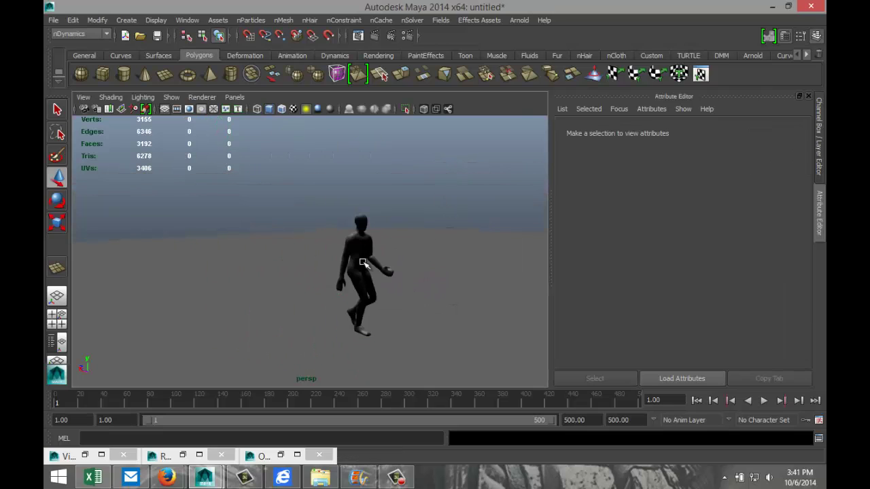
{"action": "left_click", "coordinate": [360, 262]}
{"action": "left_click", "coordinate": [287, 23]}
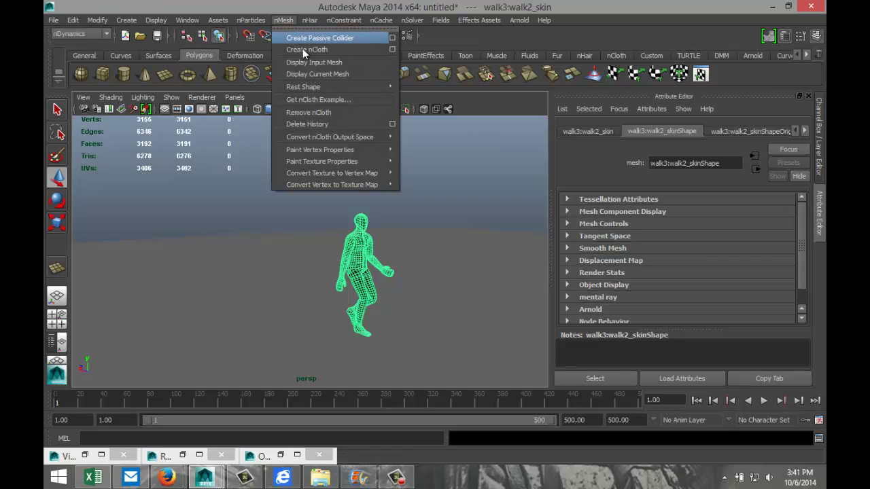
{"action": "left_click", "coordinate": [301, 48]}
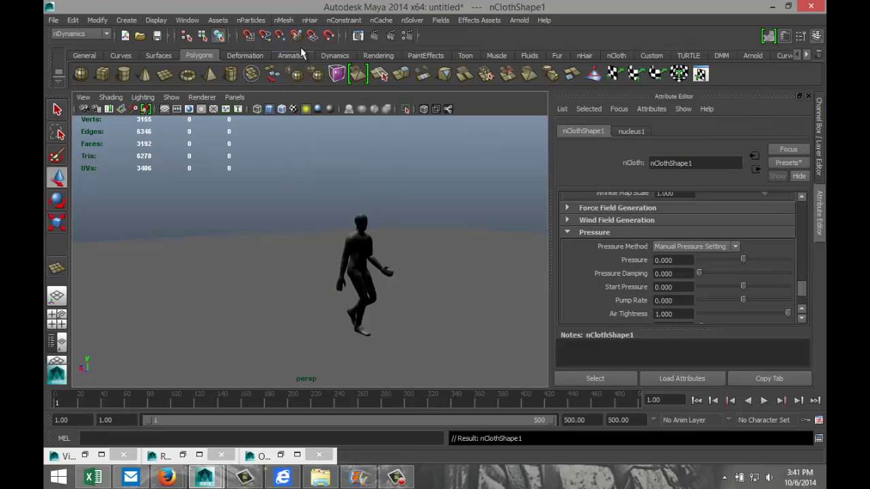
Step: Try a Pressure of 8 on the figure's nClothShape1, play the simulation, stop it, and return to the first frame
{"action": "left_click", "coordinate": [356, 240]}
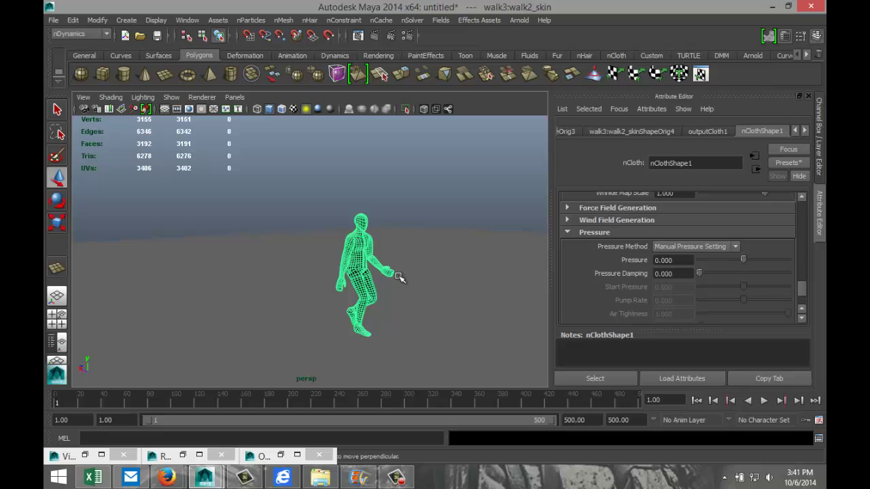
{"action": "left_click", "coordinate": [685, 260]}
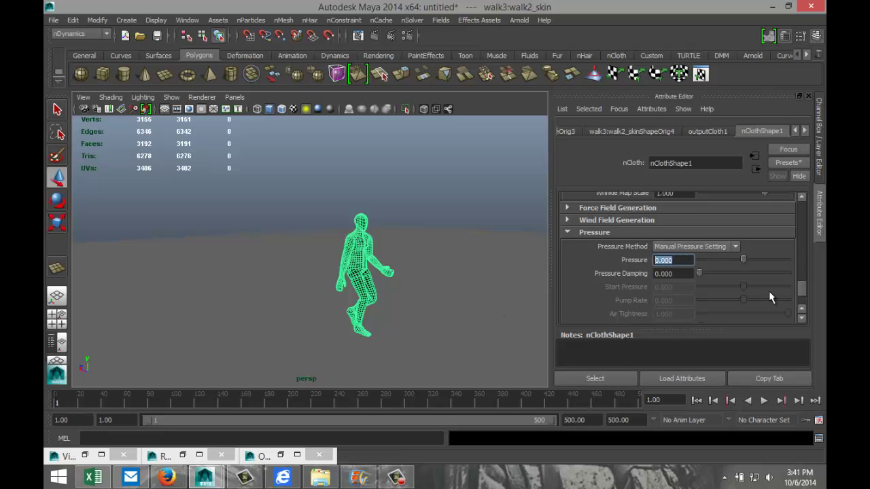
{"action": "type", "text": "8"}
{"action": "left_click", "coordinate": [764, 401]}
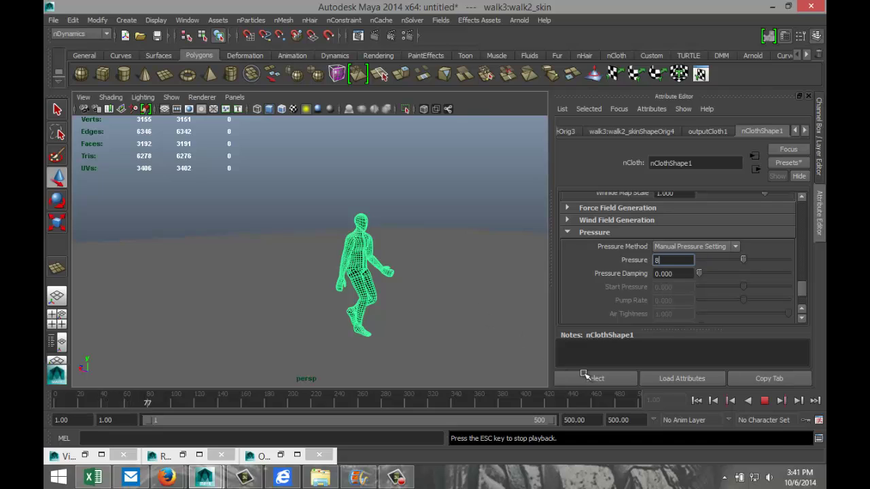
{"action": "left_click", "coordinate": [764, 401]}
{"action": "left_click", "coordinate": [696, 400]}
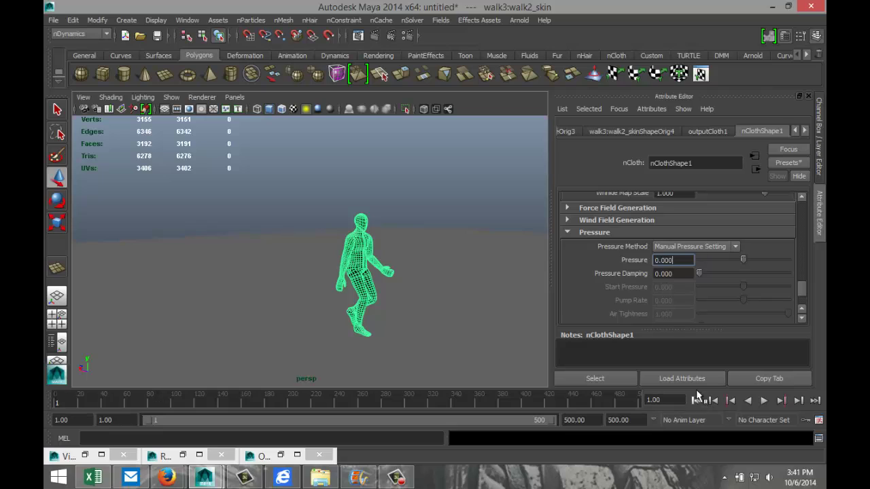
Step: Set the figure's cloth Pressure to 40, play the simulation, stop it, and return to the first frame
{"action": "left_click_drag", "start_coordinate": [679, 261], "coordinate": [600, 259]}
{"action": "type", "text": "40"}
{"action": "left_click", "coordinate": [688, 272]}
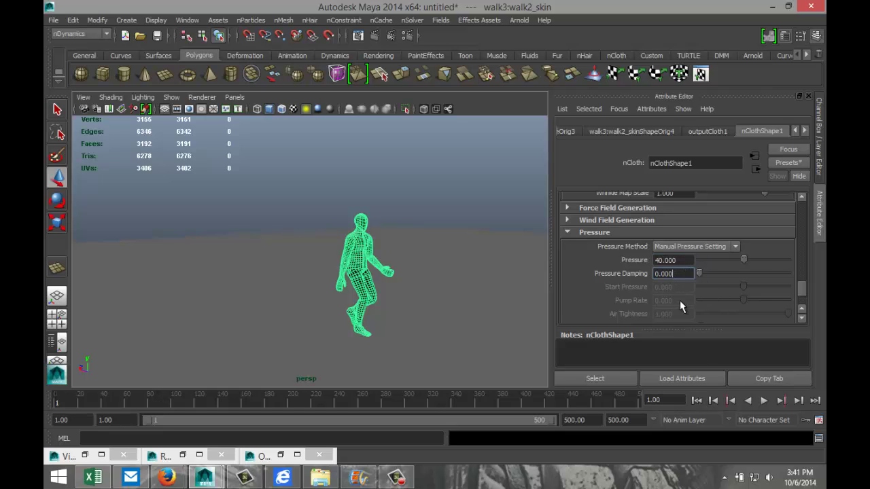
{"action": "left_click", "coordinate": [764, 401]}
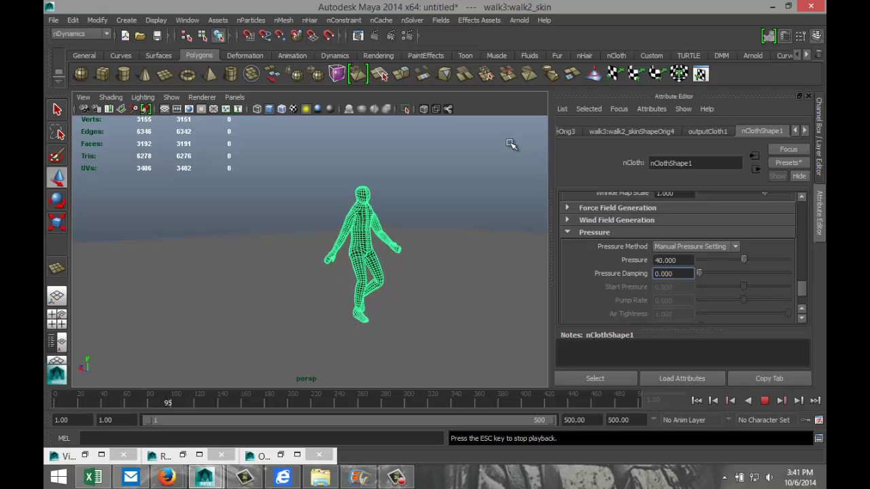
{"action": "left_click", "coordinate": [764, 400]}
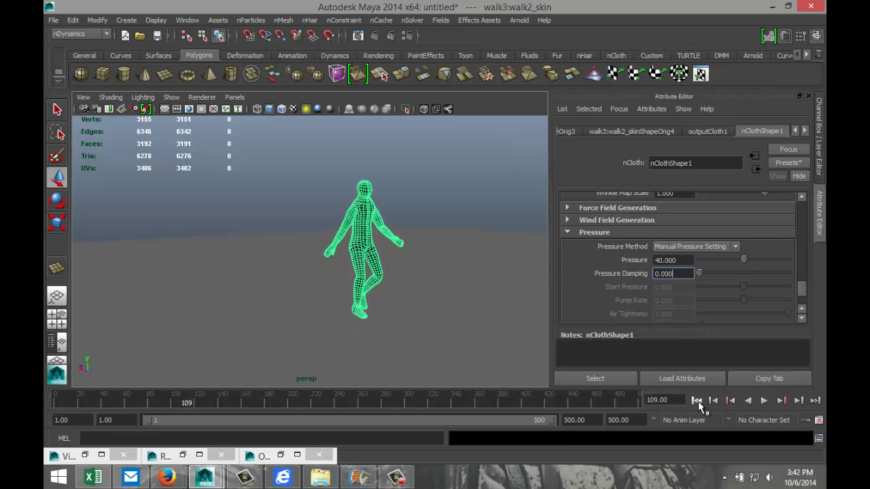
{"action": "left_click", "coordinate": [697, 401]}
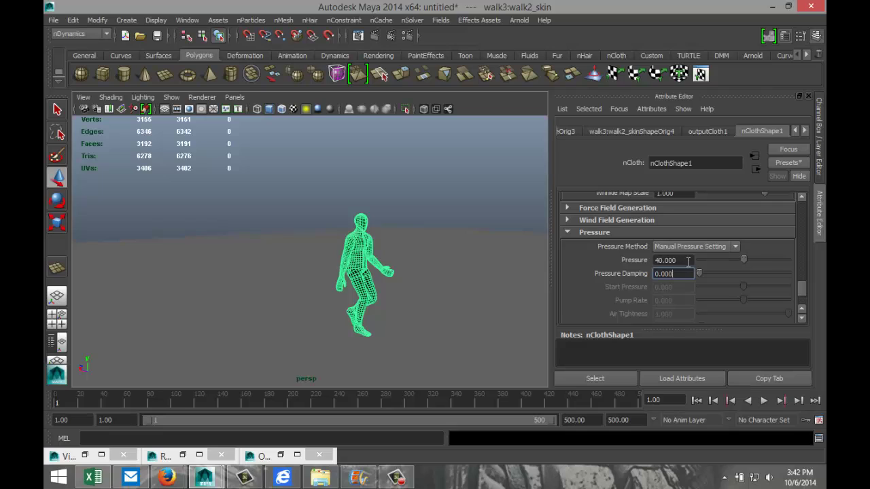
Step: Try a cloth Pressure of 100 on the figure, play the simulation, stop it, and return to the first frame
{"action": "left_click", "coordinate": [687, 261]}
{"action": "type", "text": "100"}
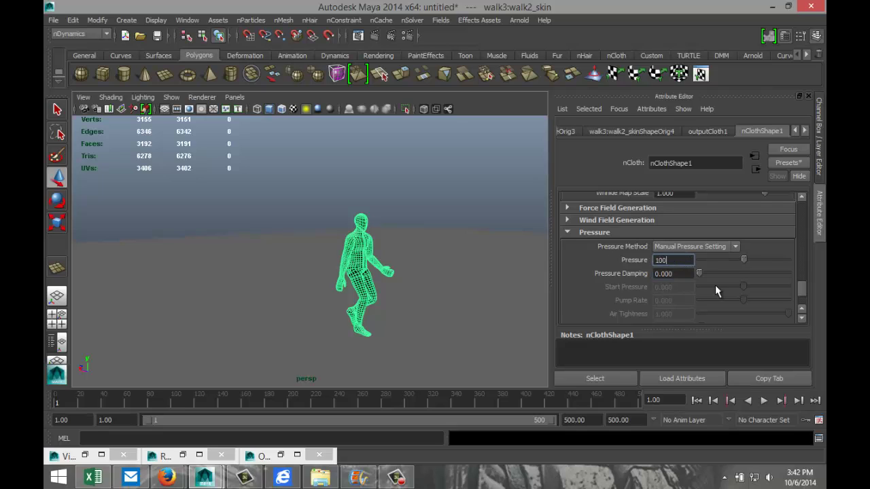
{"action": "left_click", "coordinate": [764, 401]}
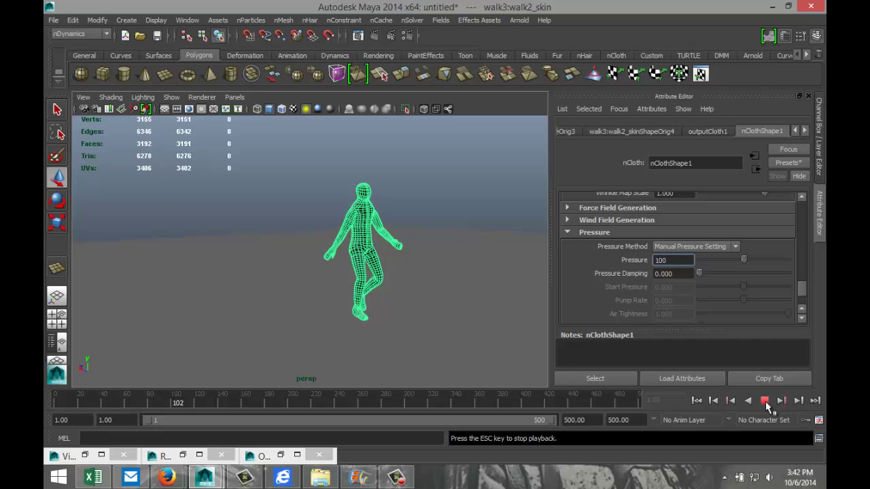
{"action": "left_click", "coordinate": [765, 401]}
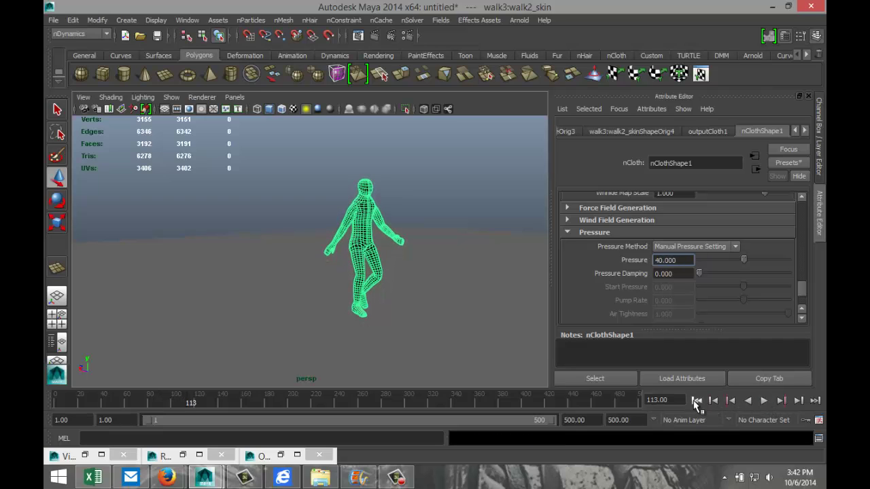
{"action": "left_click", "coordinate": [696, 401]}
Step: Try a cloth Pressure of 500 on the figure, play the simulation, stop it, and return to the first frame
{"action": "left_click_drag", "start_coordinate": [683, 259], "coordinate": [610, 262]}
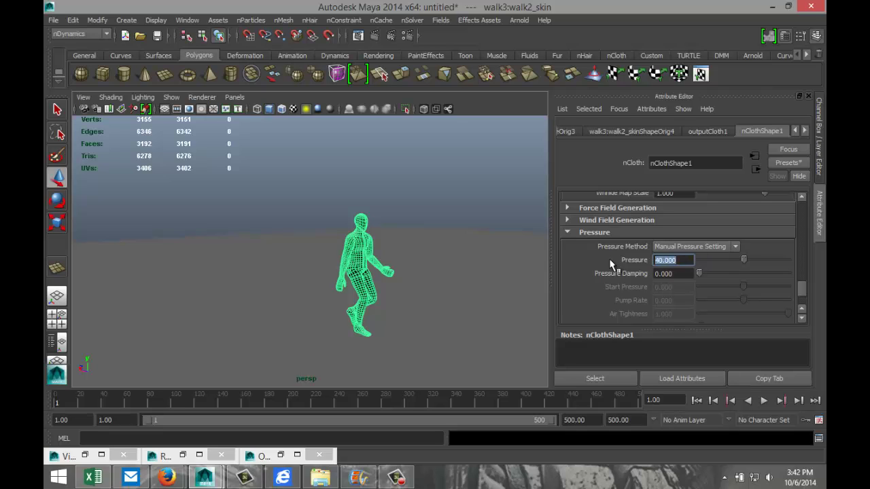
{"action": "type", "text": "500"}
{"action": "left_click", "coordinate": [764, 401]}
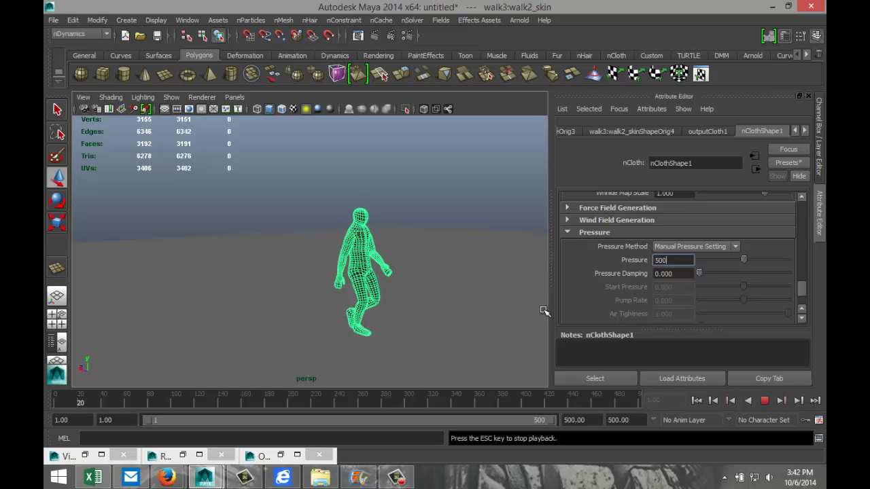
{"action": "left_click", "coordinate": [764, 401]}
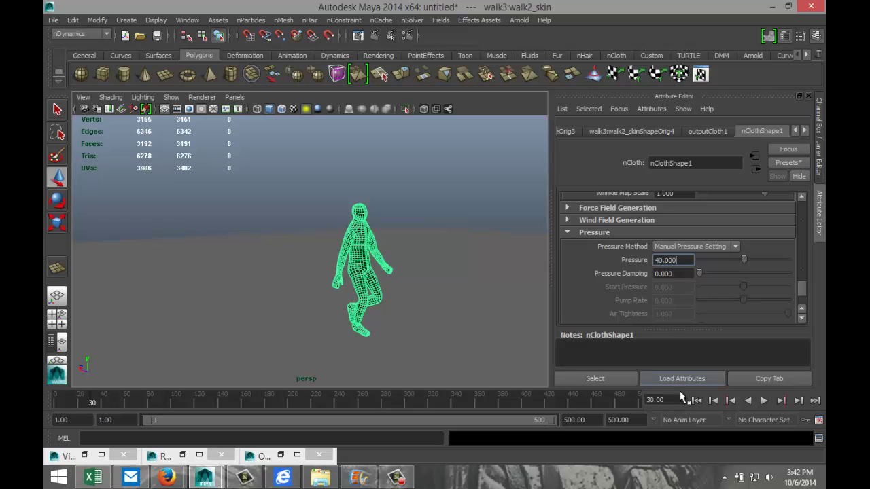
{"action": "left_click", "coordinate": [696, 401]}
Step: Set the figure's cloth Pressure to 5000, then play and stop the simulation
{"action": "type", "text": "5000"}
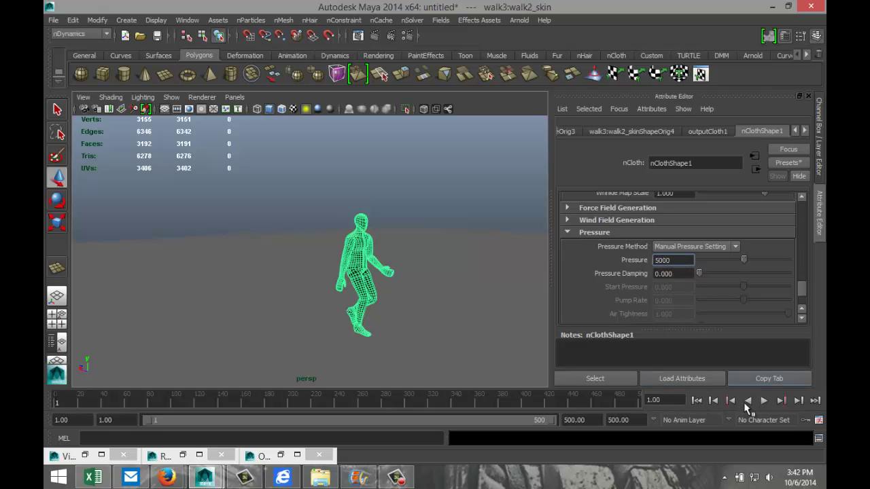
{"action": "key", "text": "Tab"}
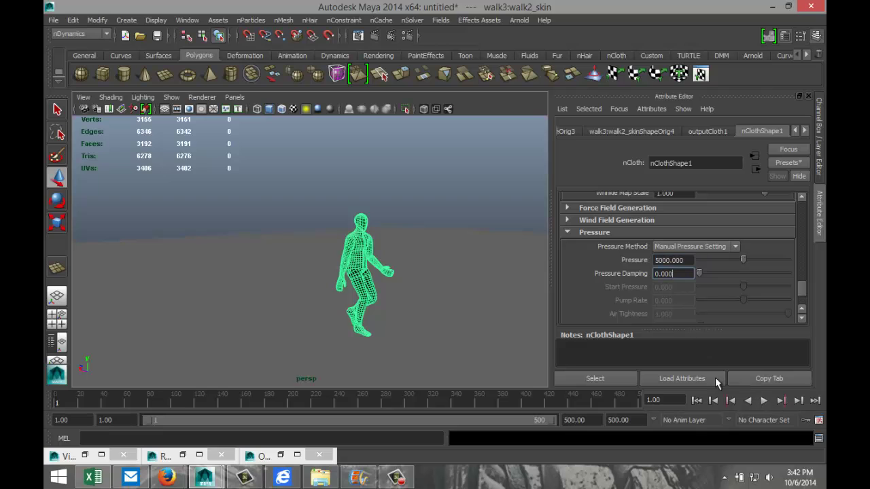
{"action": "left_click", "coordinate": [764, 402]}
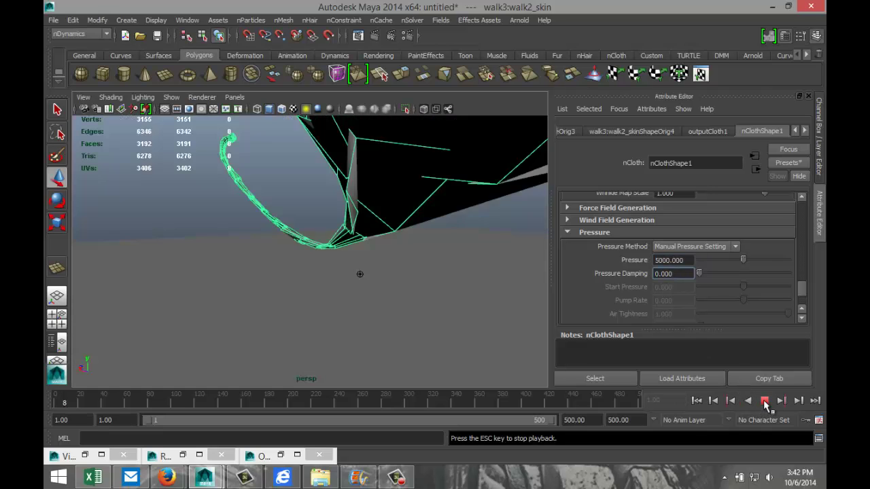
{"action": "left_click", "coordinate": [764, 402]}
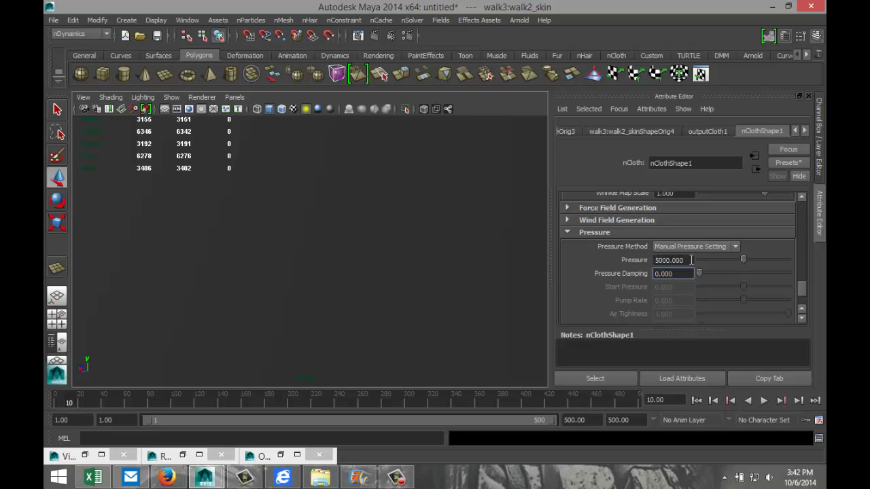
Step: Try a cloth Pressure of 700 on the figure and play the simulation from the first frame, stopping it shortly after
{"action": "left_click_drag", "start_coordinate": [691, 260], "coordinate": [573, 264]}
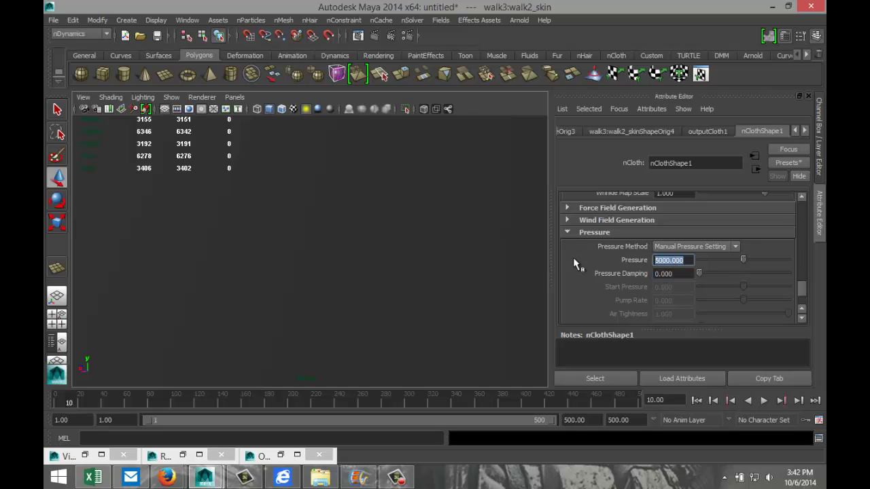
{"action": "type", "text": "700"}
{"action": "left_click", "coordinate": [696, 401]}
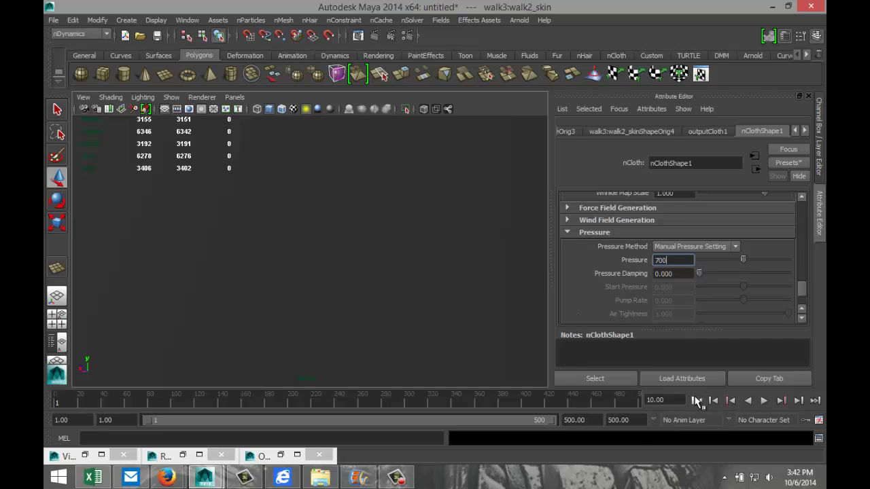
{"action": "left_click", "coordinate": [764, 401]}
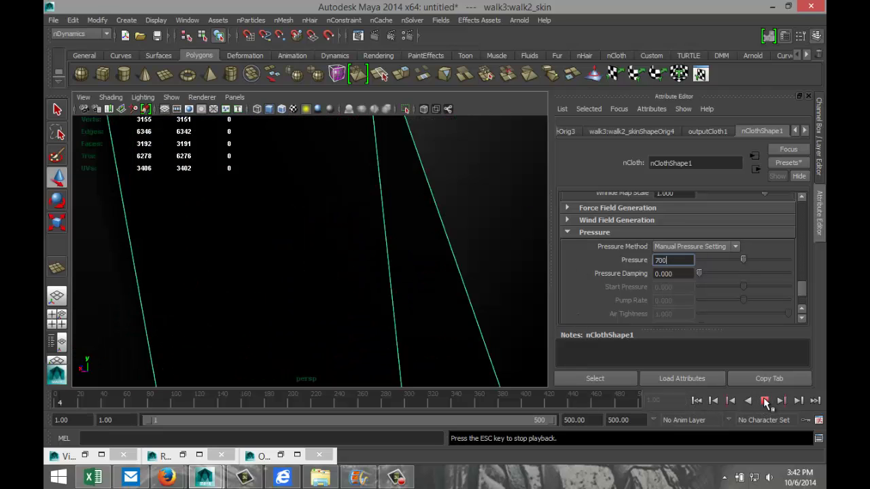
{"action": "left_click", "coordinate": [764, 401]}
Step: Set the Pressure of the figure's nClothShape1 node to 650
{"action": "left_click_drag", "start_coordinate": [691, 261], "coordinate": [579, 254]}
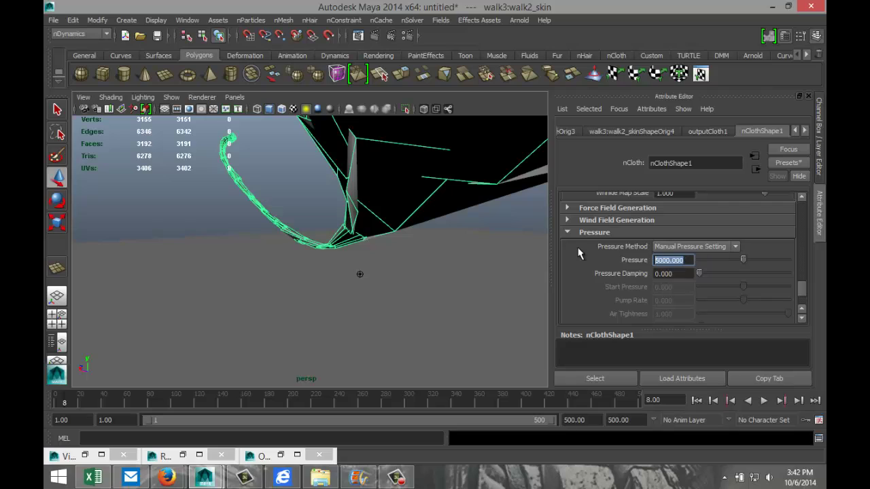
{"action": "type", "text": "650"}
{"action": "key", "text": "Return"}
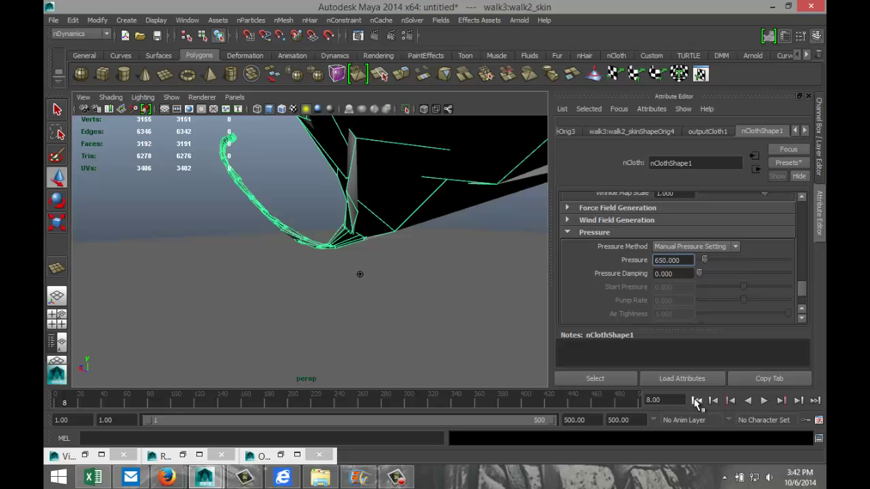
Step: Play the cloth simulation from the first frame and stop it shortly after to check how the figure inflates
{"action": "left_click", "coordinate": [696, 400]}
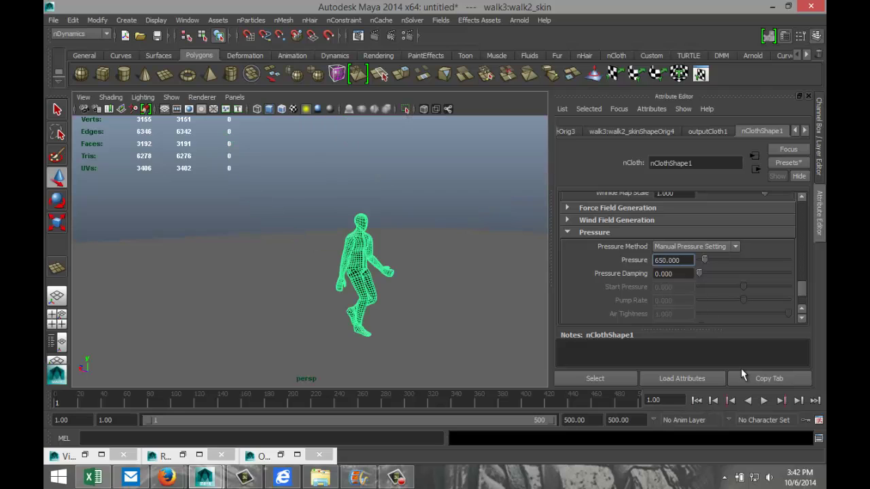
{"action": "left_click", "coordinate": [763, 400]}
{"action": "left_click", "coordinate": [765, 400]}
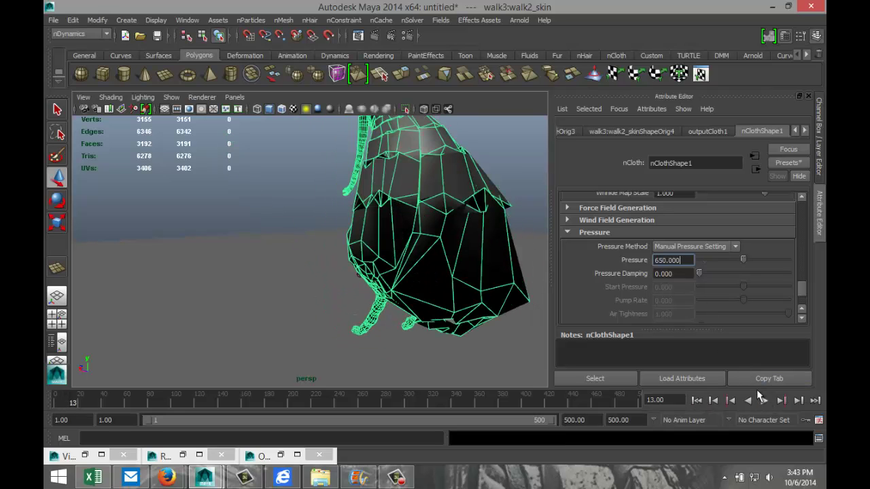
Step: Try a cloth Pressure of 400 on the figure, play the simulation from the first frame, stop it, and rewind
{"action": "left_click_drag", "start_coordinate": [687, 262], "coordinate": [595, 252]}
{"action": "type", "text": "400"}
{"action": "key", "text": "Return"}
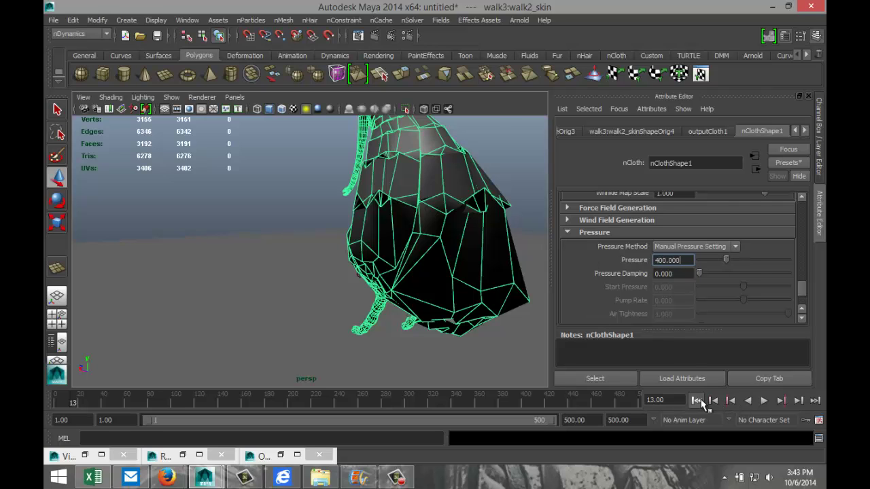
{"action": "left_click", "coordinate": [697, 401]}
{"action": "left_click", "coordinate": [763, 401]}
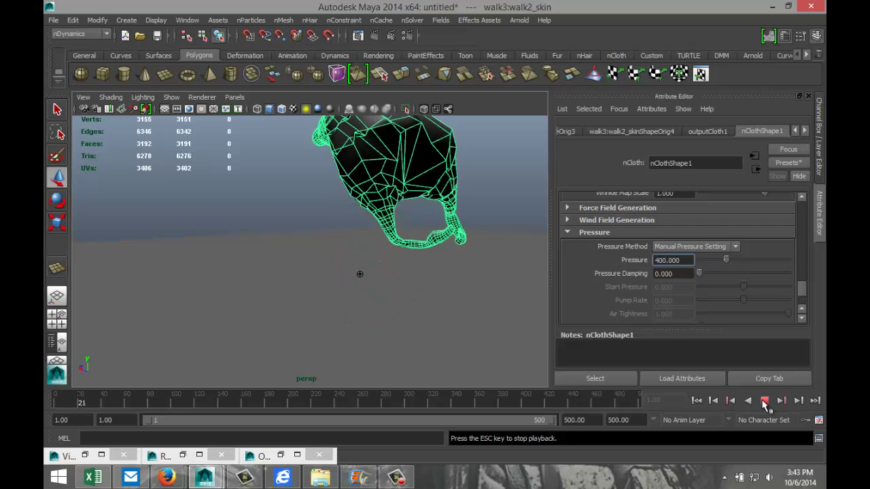
{"action": "left_click", "coordinate": [763, 401]}
{"action": "left_click", "coordinate": [696, 400]}
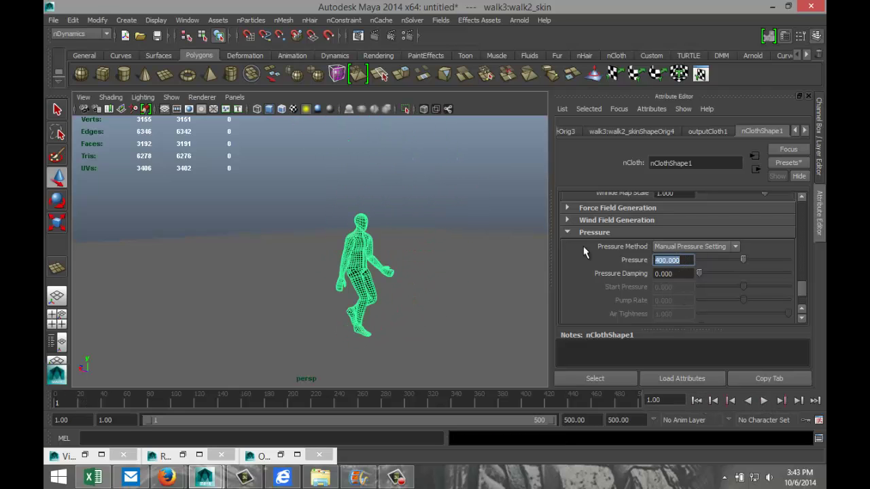
Step: Try a cloth Pressure of 300 on the figure, play and stop the simulation, and return to the first frame
{"action": "left_click_drag", "start_coordinate": [685, 260], "coordinate": [583, 246]}
{"action": "type", "text": "300"}
{"action": "left_click", "coordinate": [763, 400]}
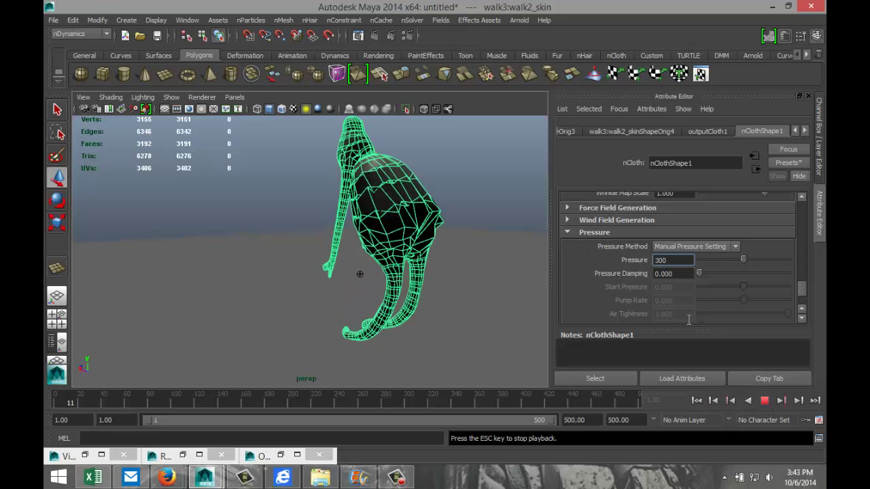
{"action": "left_click", "coordinate": [763, 400]}
{"action": "left_click", "coordinate": [697, 400]}
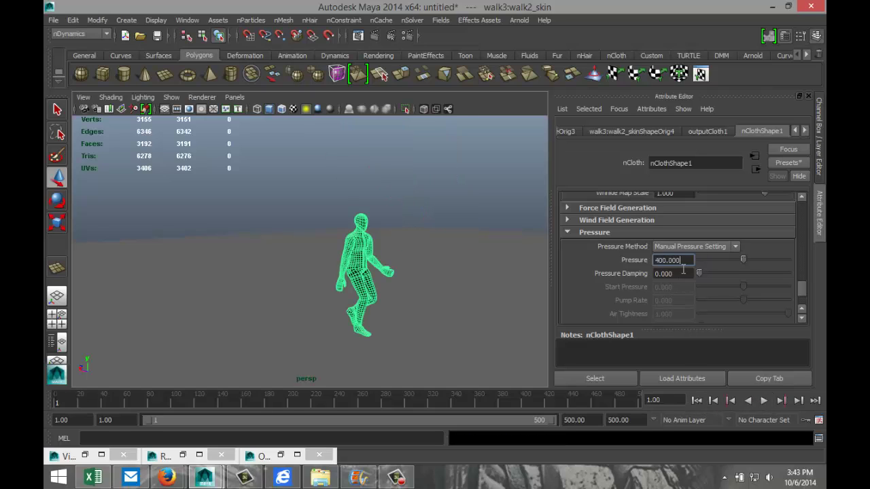
Step: Try a cloth Pressure of 250 on the figure, play and stop the simulation, and return to the first frame
{"action": "double_click", "coordinate": [669, 260]}
{"action": "type", "text": "250"}
{"action": "key", "text": "Tab"}
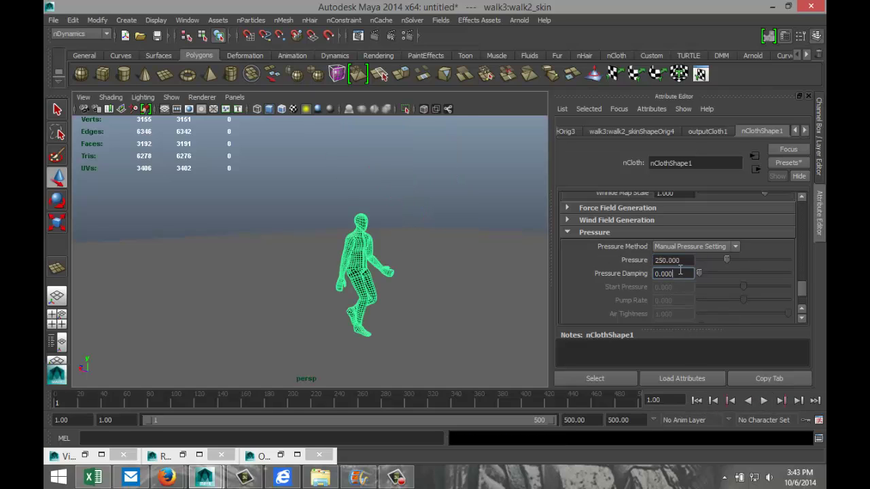
{"action": "left_click", "coordinate": [763, 400]}
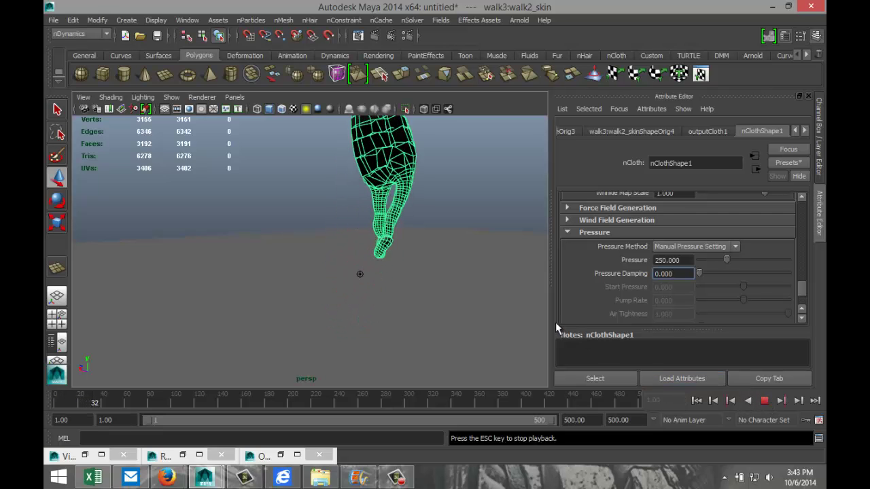
{"action": "left_click", "coordinate": [764, 401]}
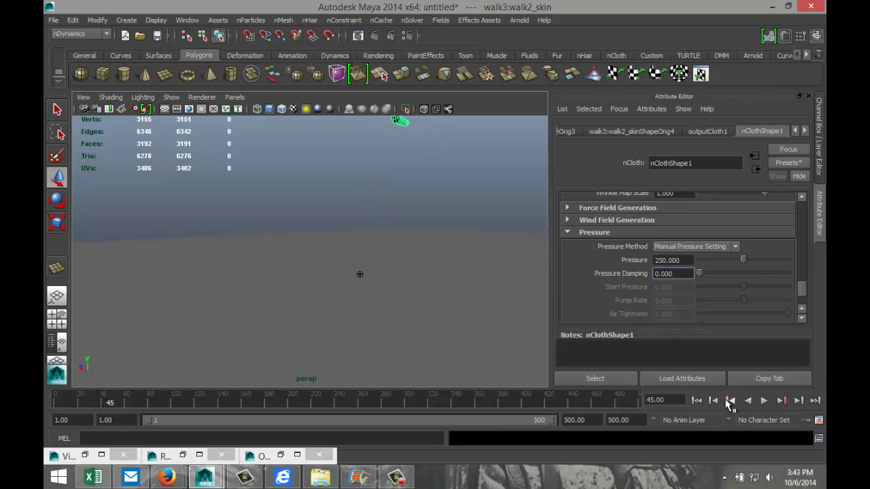
{"action": "left_click", "coordinate": [696, 400]}
Step: Set the figure's cloth Pressure to 200, play and stop the simulation, and return to the first frame
{"action": "double_click", "coordinate": [690, 260]}
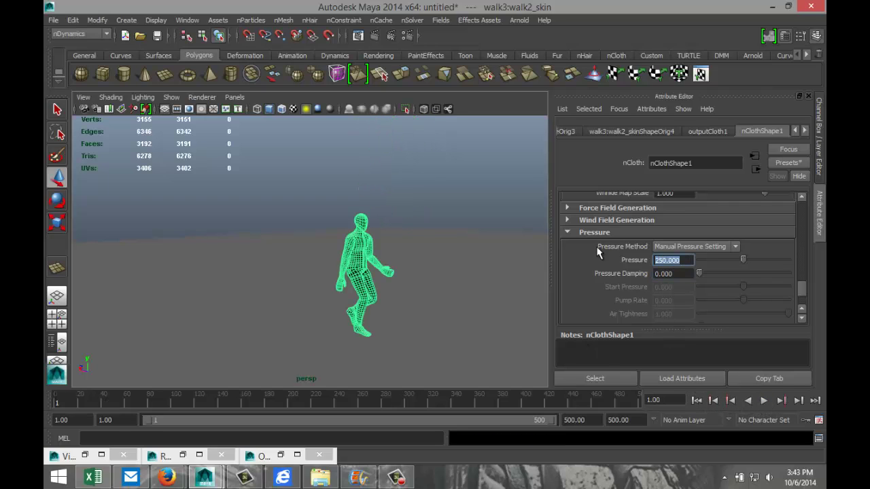
{"action": "type", "text": "200"}
{"action": "left_click", "coordinate": [680, 273]}
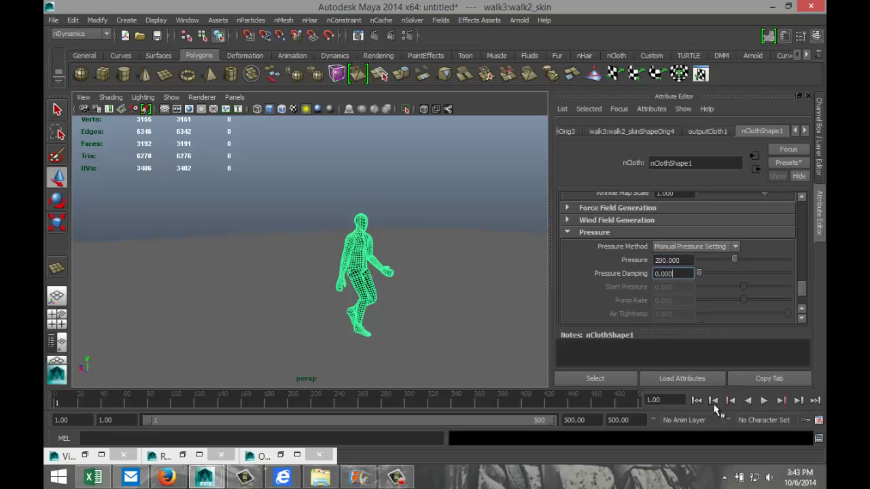
{"action": "left_click", "coordinate": [765, 401]}
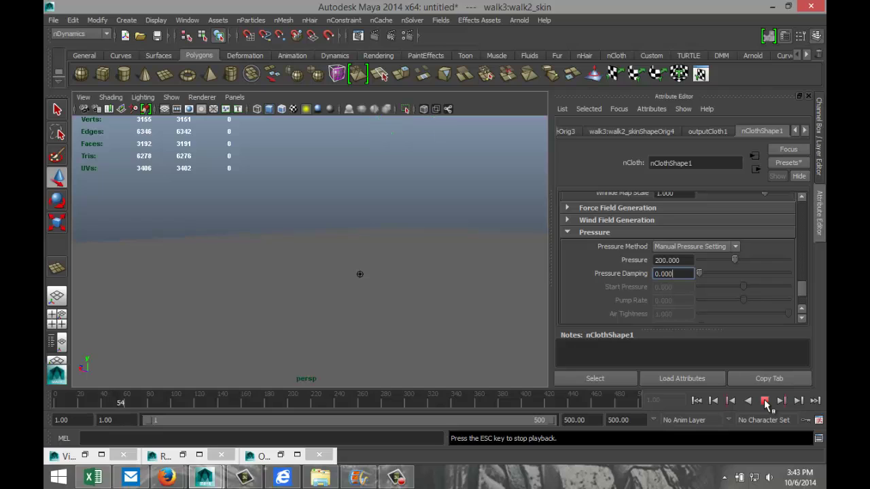
{"action": "left_click", "coordinate": [764, 401]}
{"action": "left_click", "coordinate": [696, 400]}
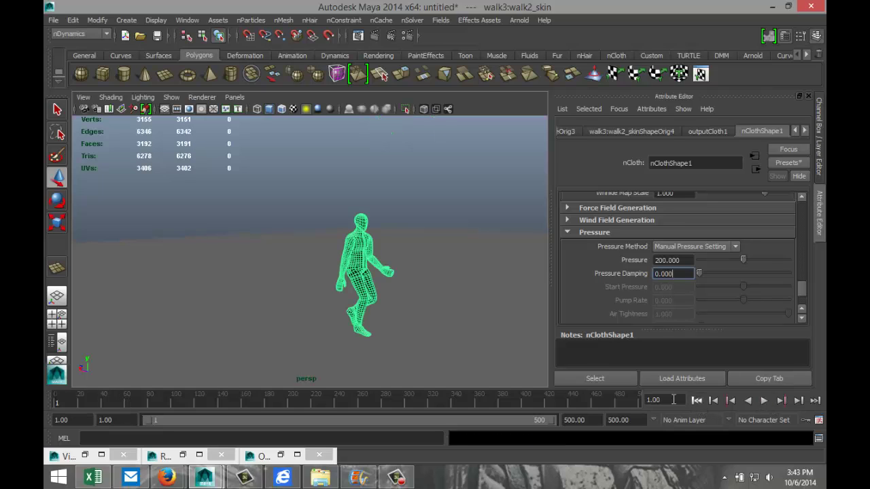